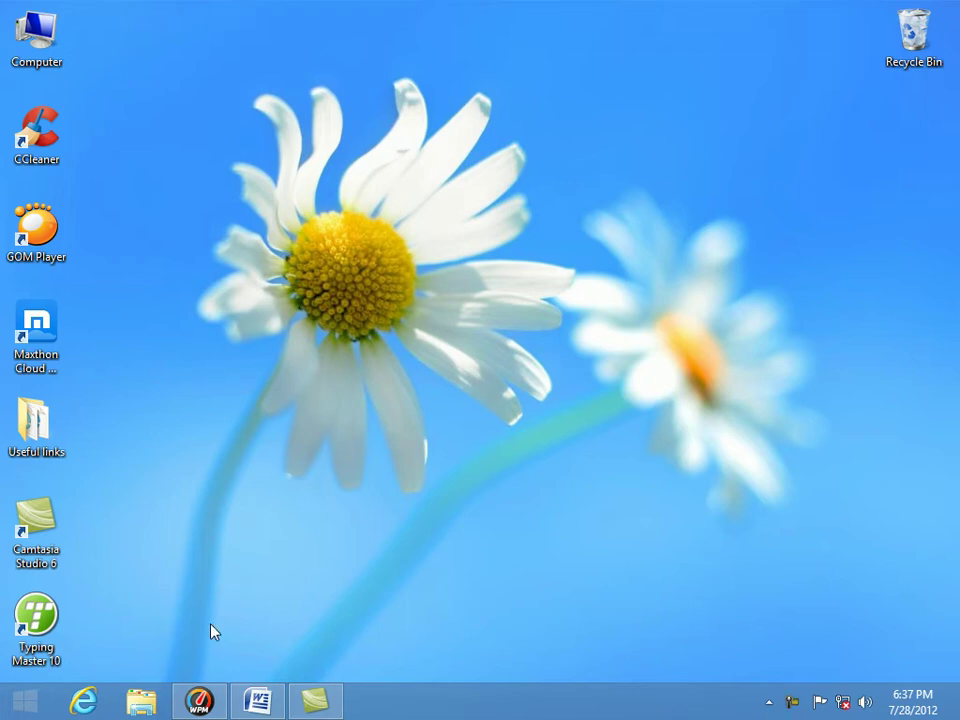
Restore the 'Ipl college charsadda' document, turn on the rulers and adjust the top margin
click(257, 700)
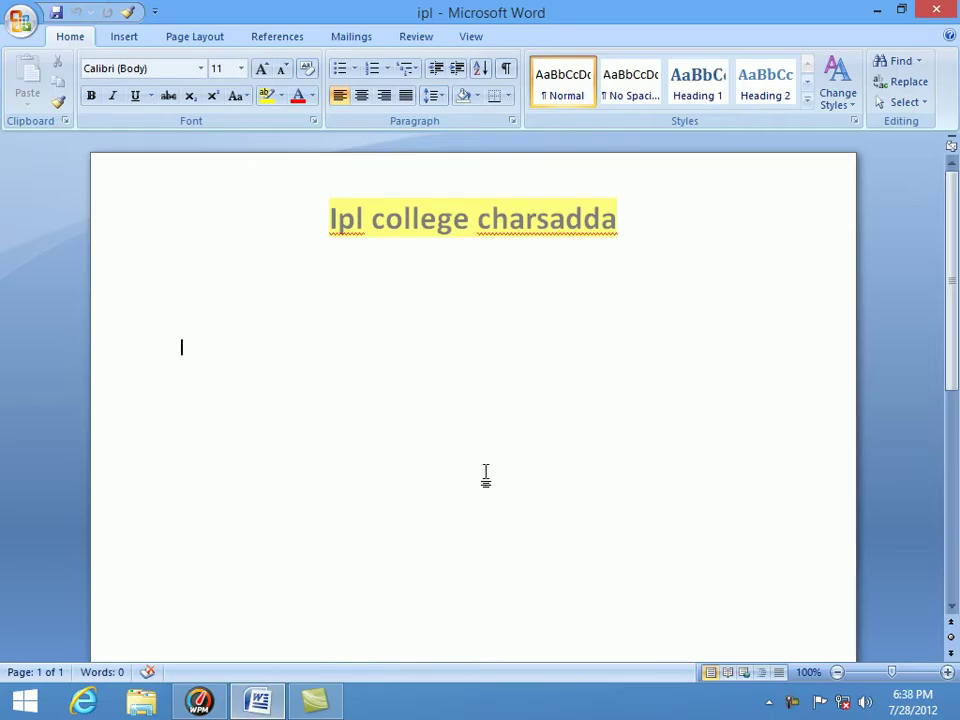
key(Return)
key(Return)
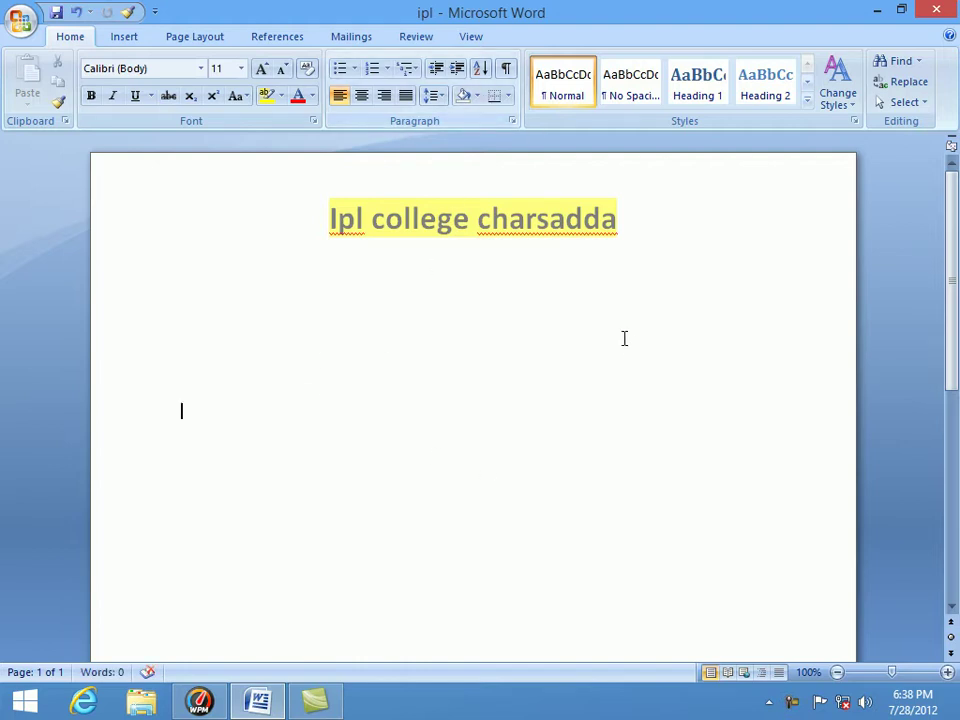
click(471, 38)
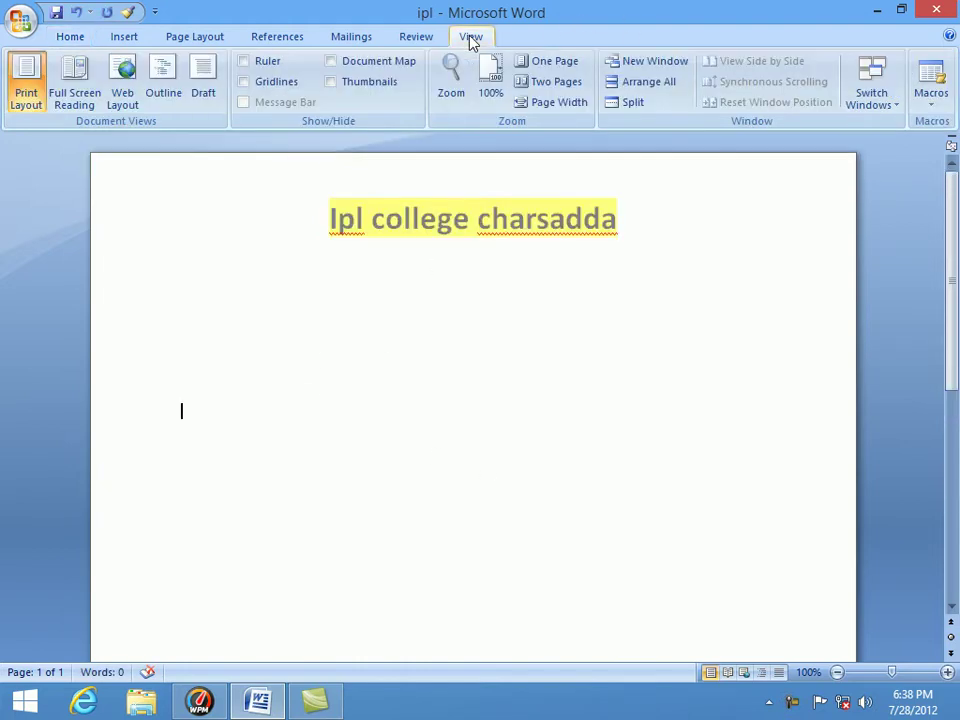
click(243, 61)
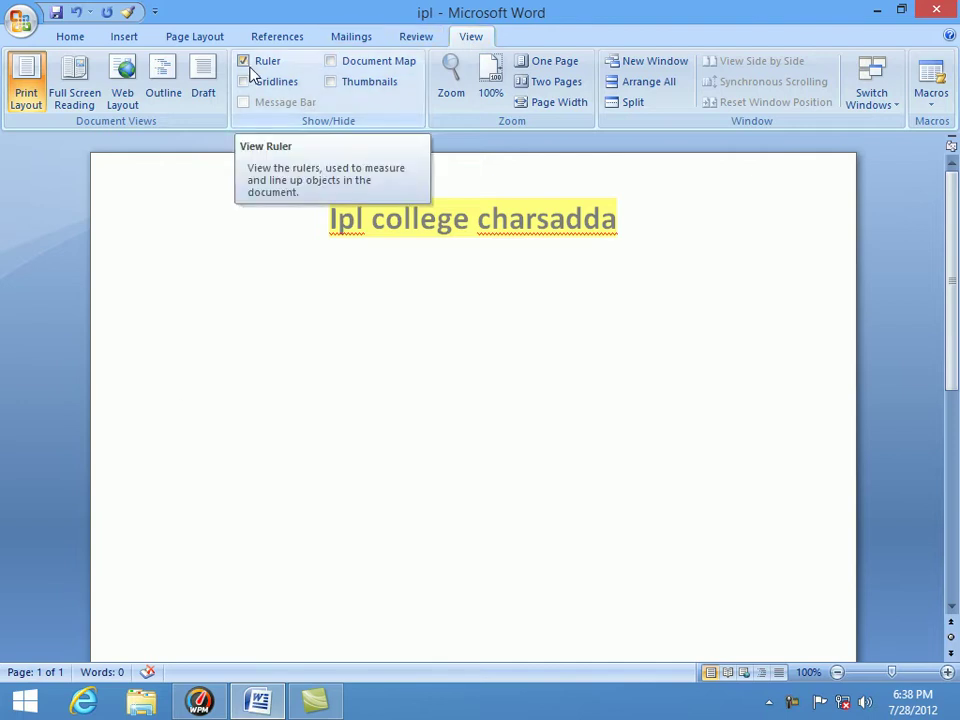
drag(16, 260, 20, 242)
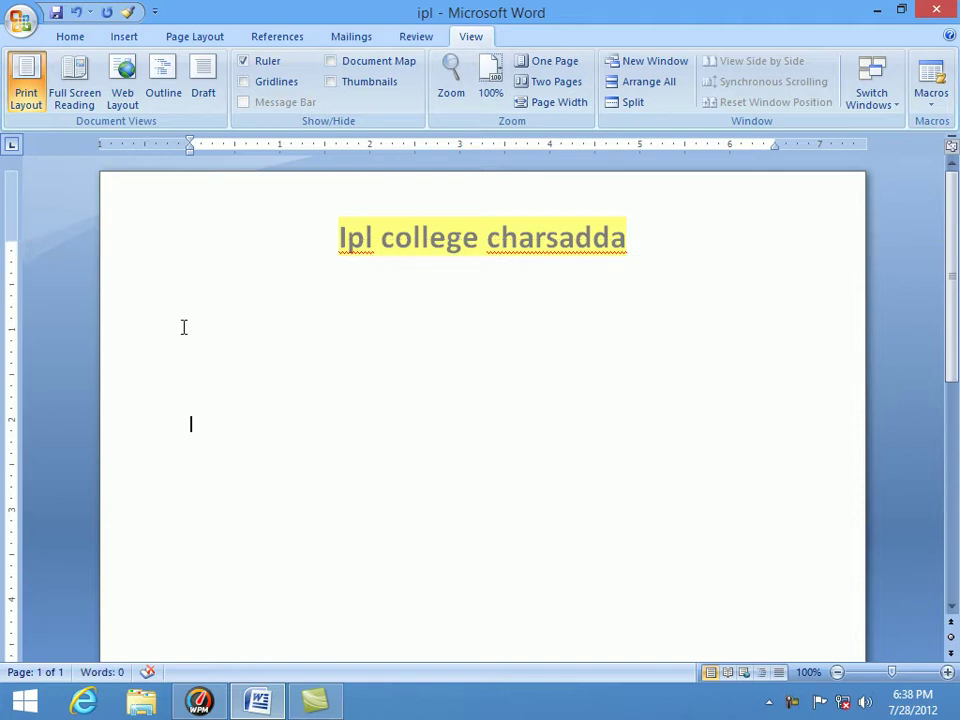
text(asda)
double_click(175, 400)
click(190, 297)
mouse_move(14, 240)
mouse_down()
mouse_move(14, 226)
mouse_move(14, 358)
mouse_up()
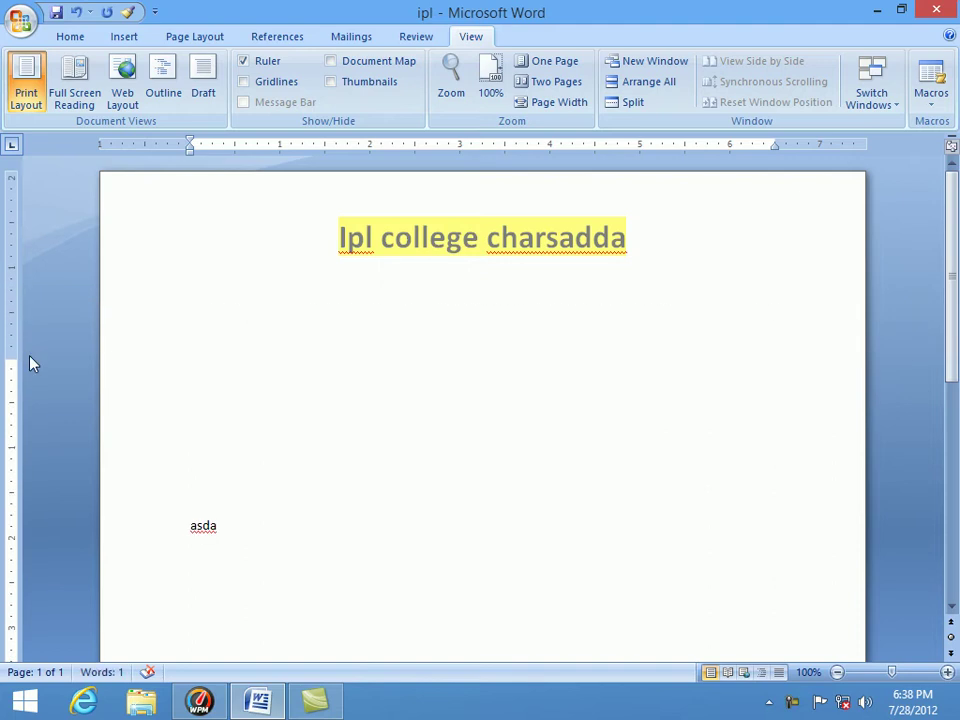
scroll(223, 409, down, 10)
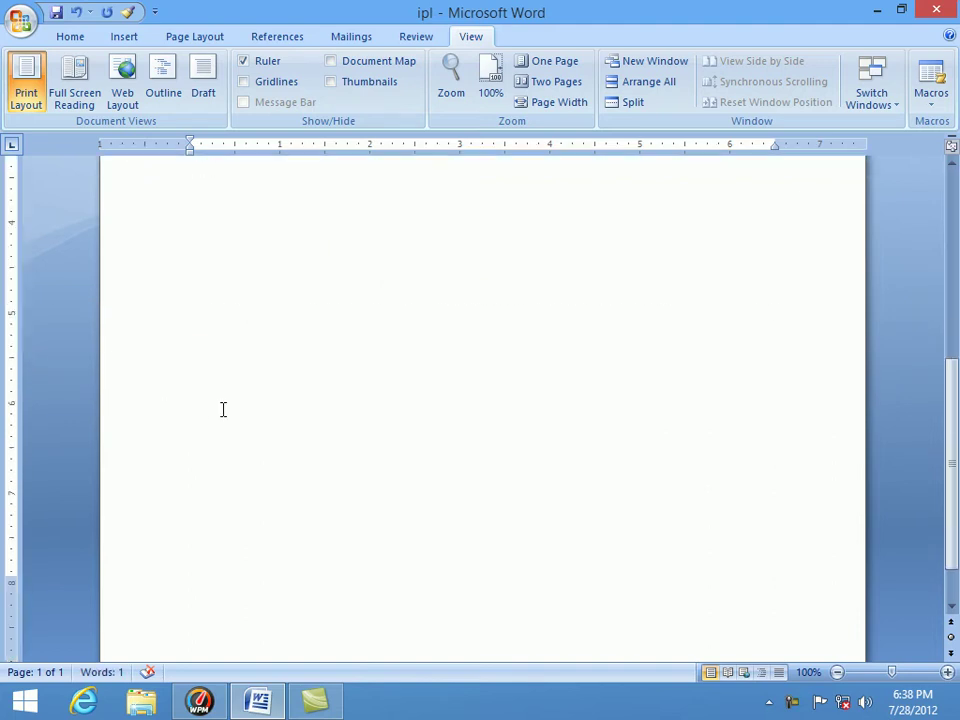
scroll(223, 409, down, 2)
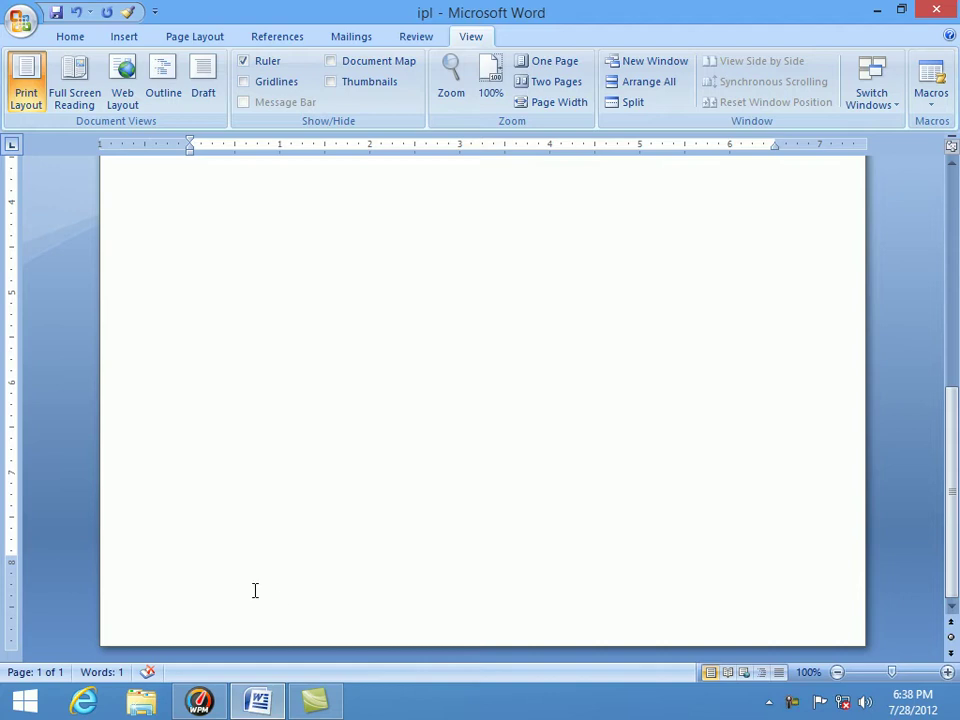
scroll(255, 590, up, 10)
drag(14, 362, 17, 262)
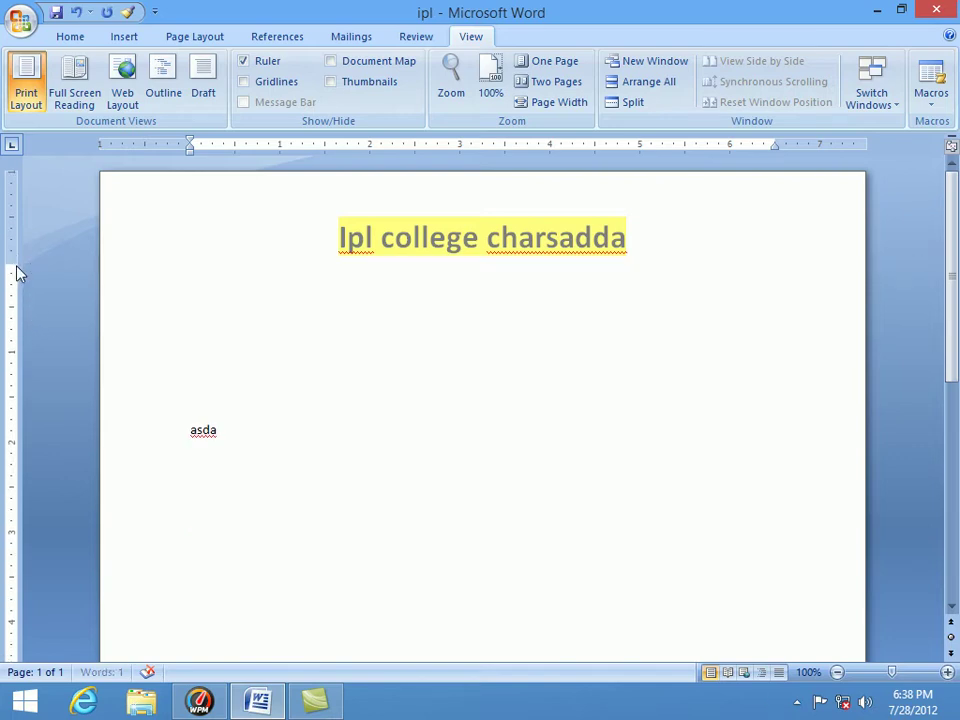
click(151, 430)
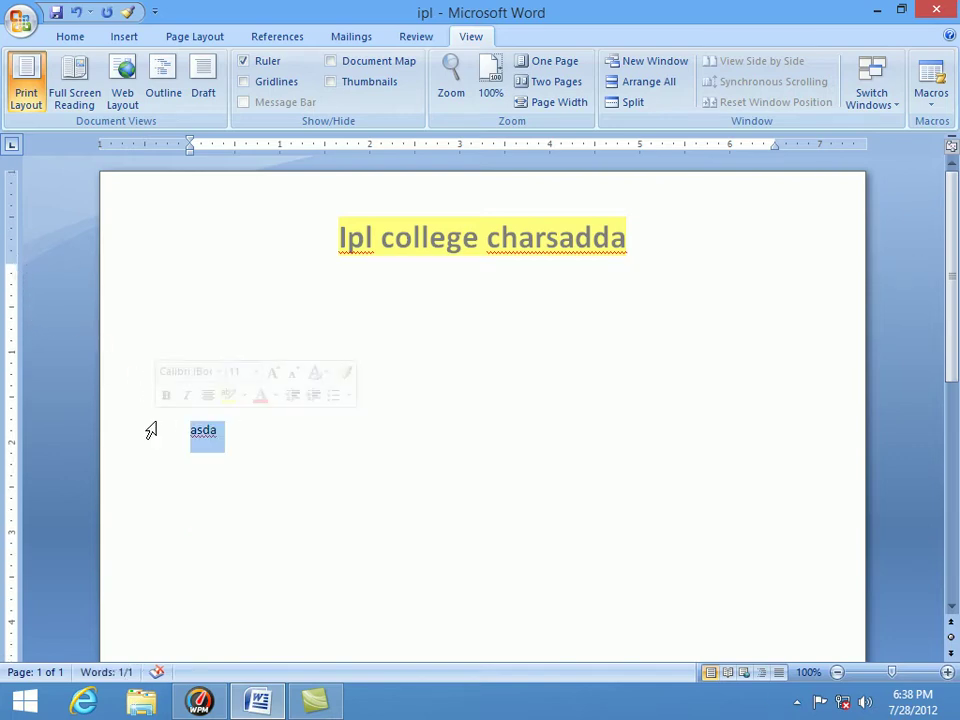
key(Delete)
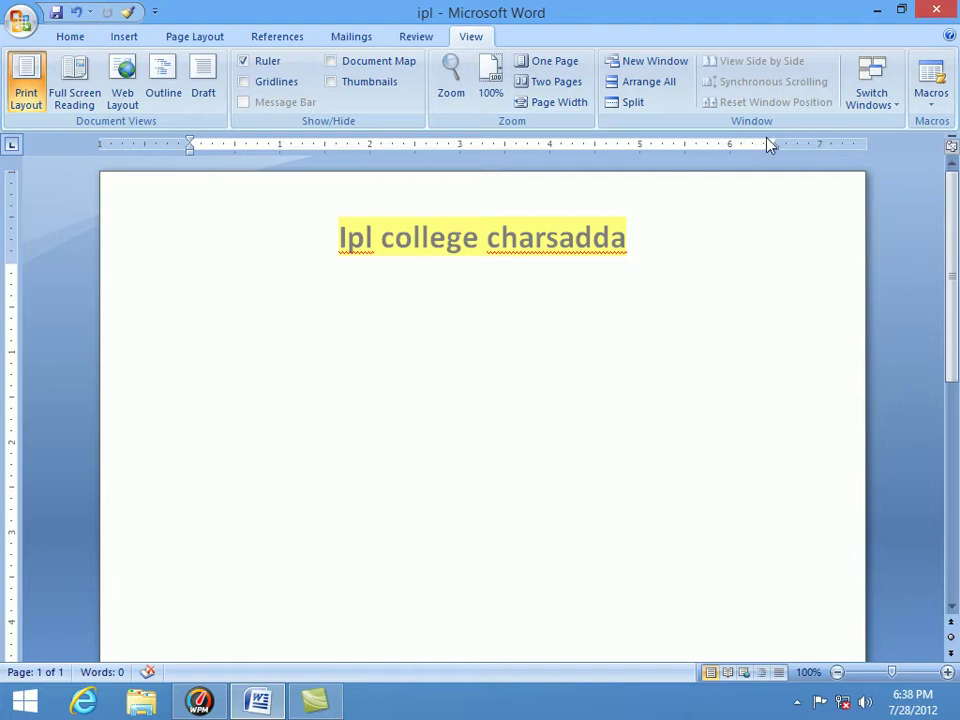
Drag the right and left margin markers outward on the horizontal ruler to widen the text area
drag(773, 143, 815, 143)
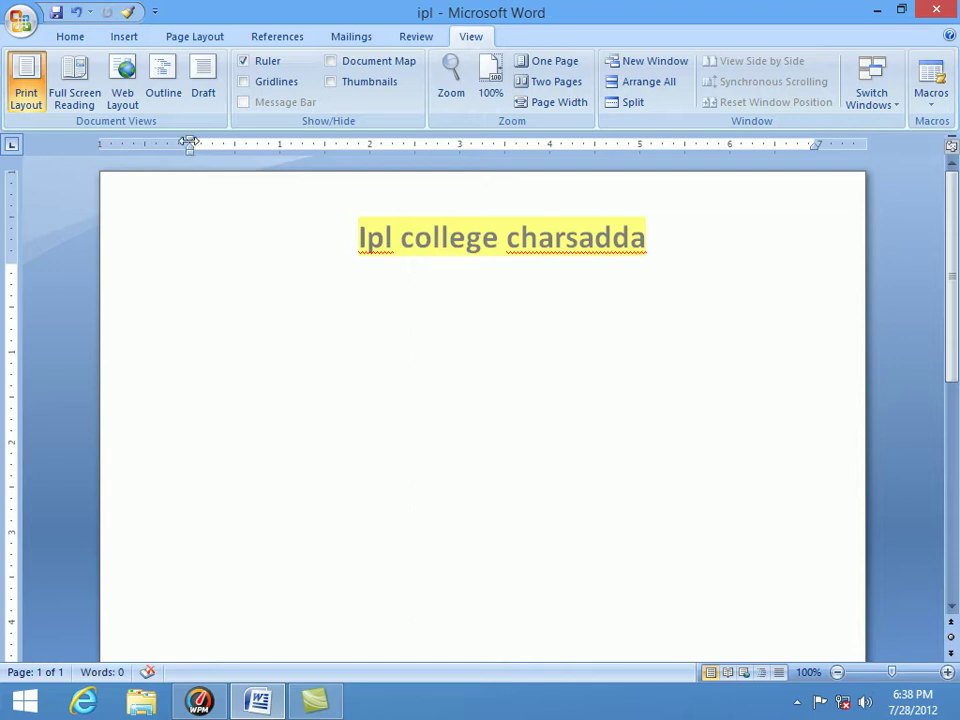
drag(192, 145, 133, 145)
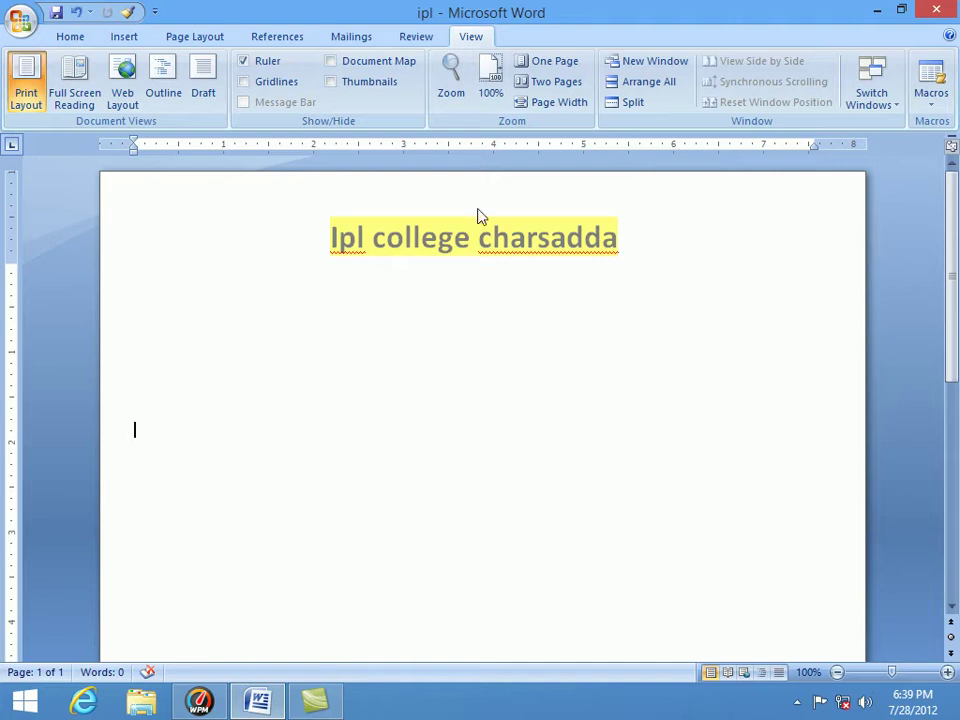
click(70, 38)
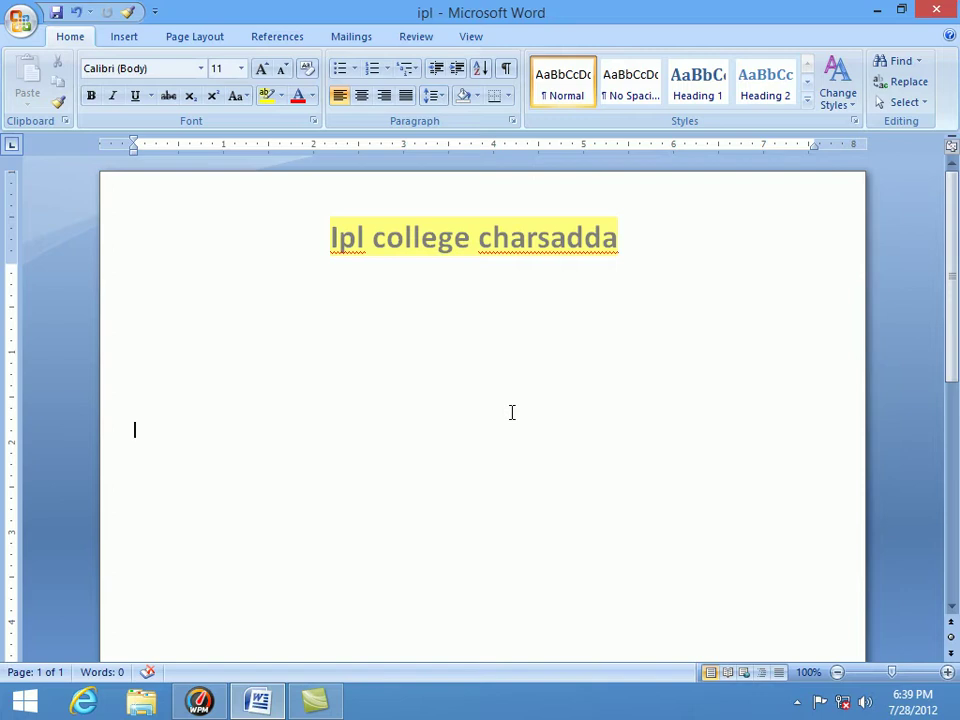
Insert three sample paragraphs with =rand(), pull both margins inward, and show the print preview
text(=rand())
key(Return)
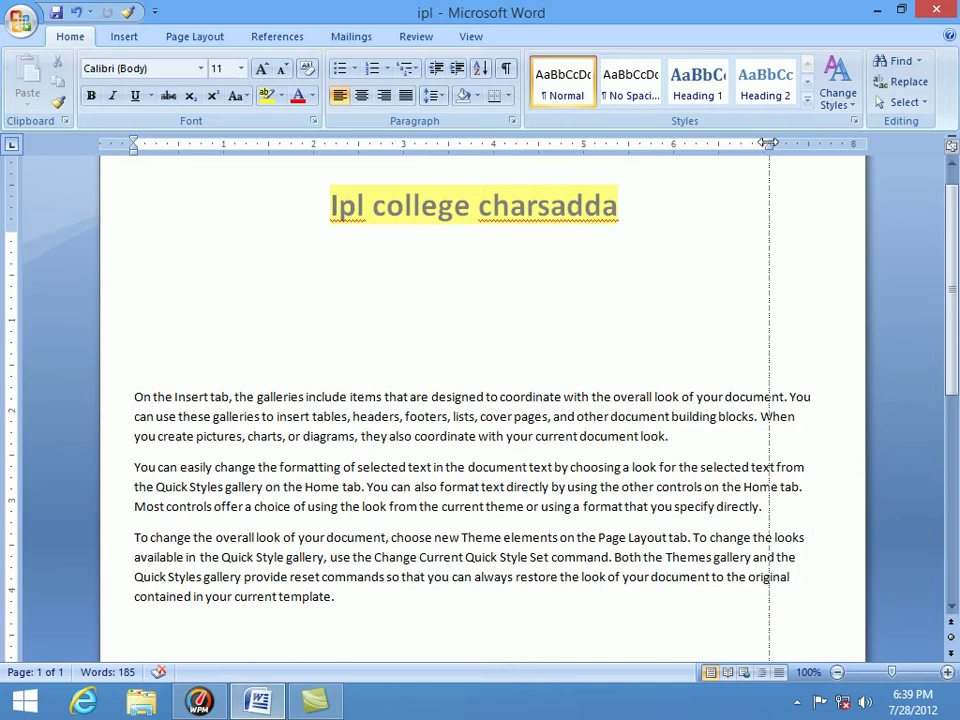
drag(815, 143, 768, 143)
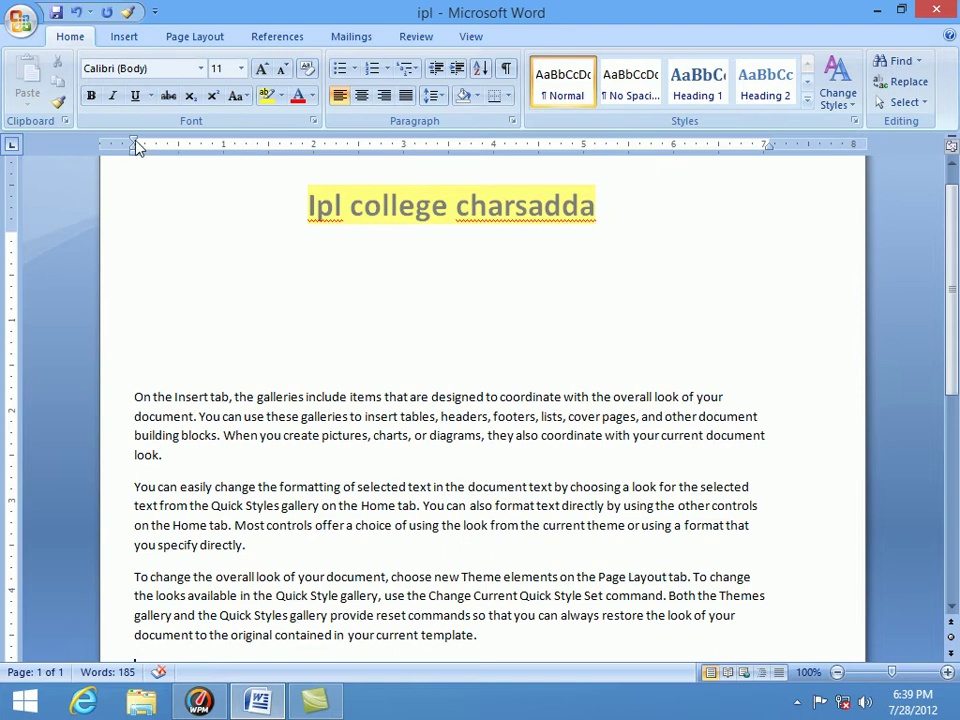
key(Return)
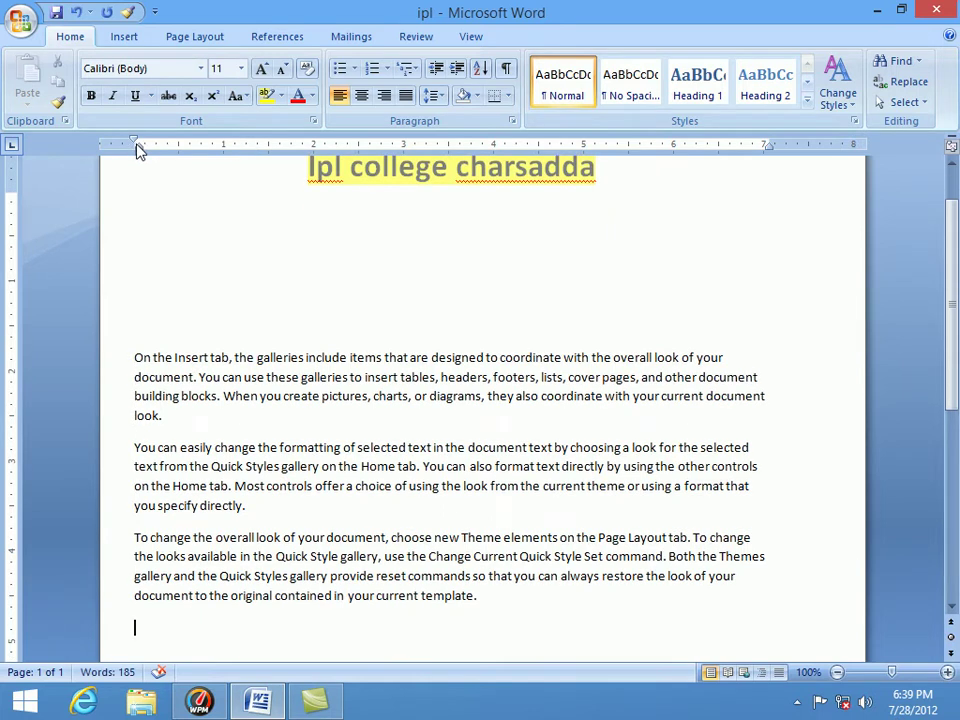
drag(136, 145, 200, 148)
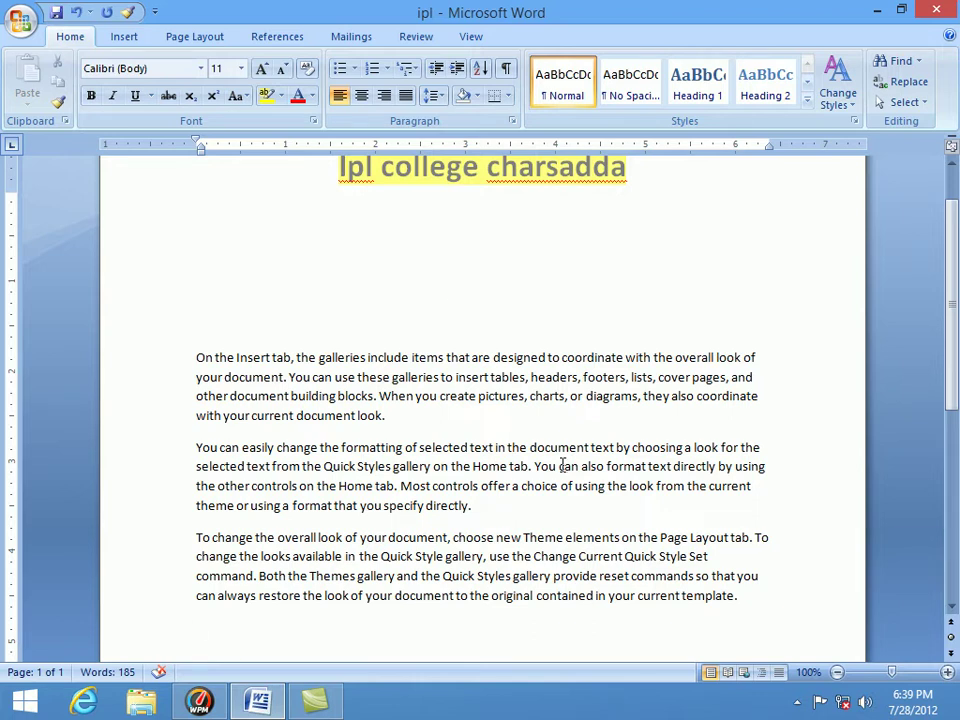
scroll(620, 441, up, 2)
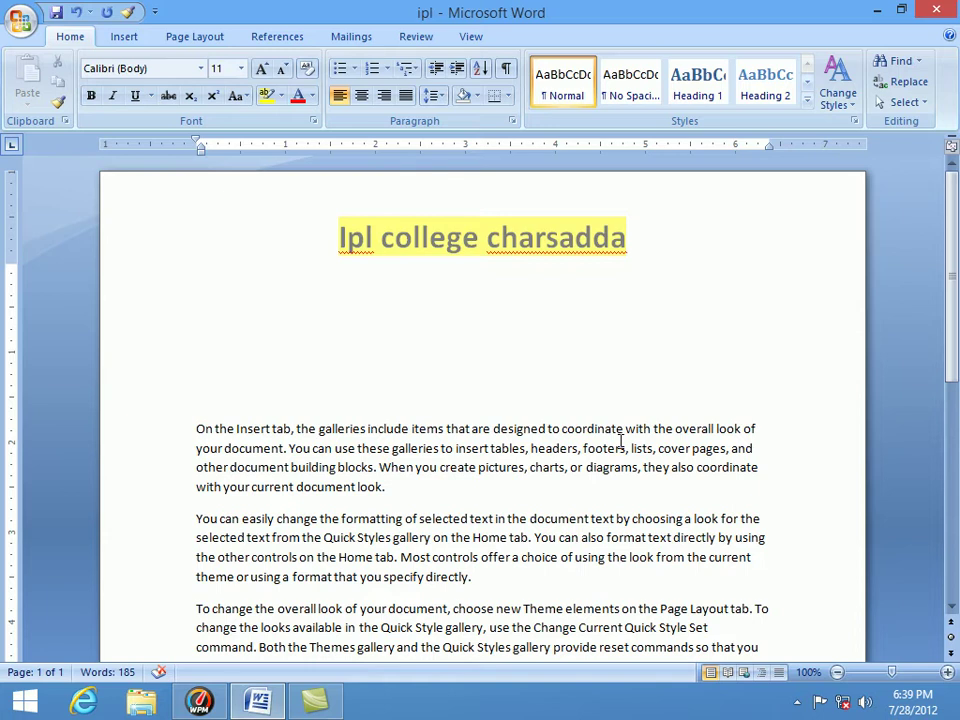
key(ctrl+F2)
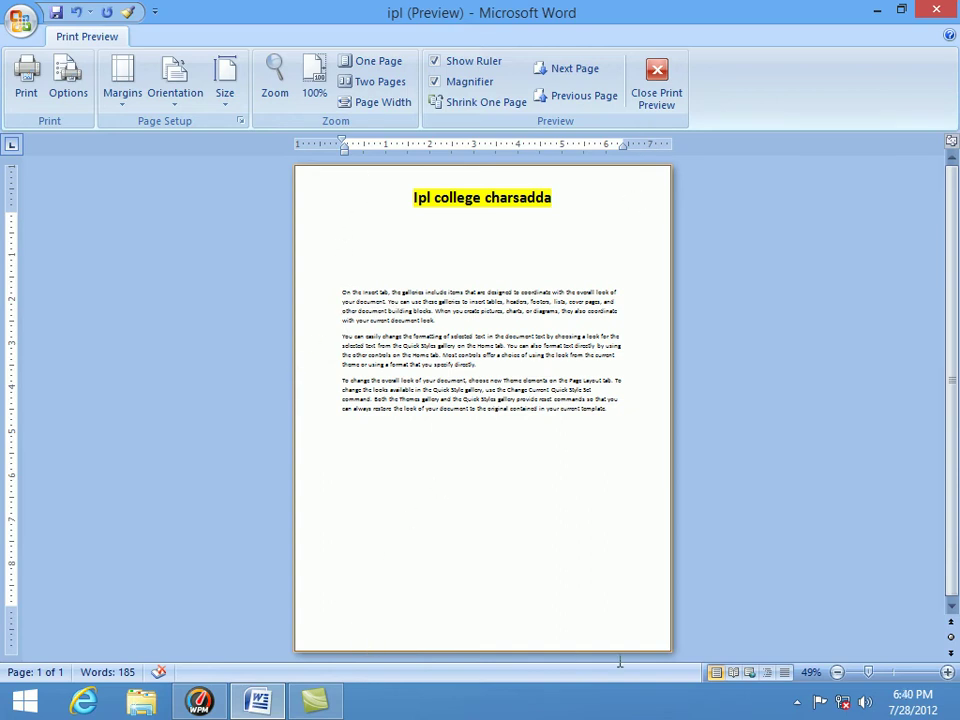
Close Print Preview and delete the blank line above the first sample paragraph
click(656, 97)
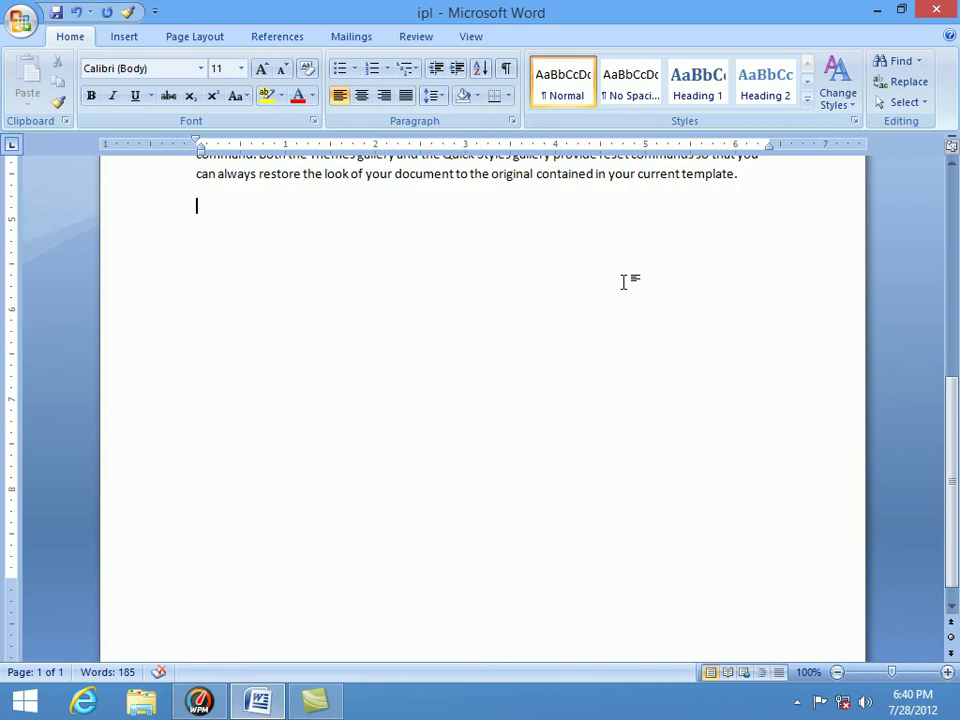
scroll(624, 283, up, 5)
scroll(624, 283, up, 3)
click(304, 375)
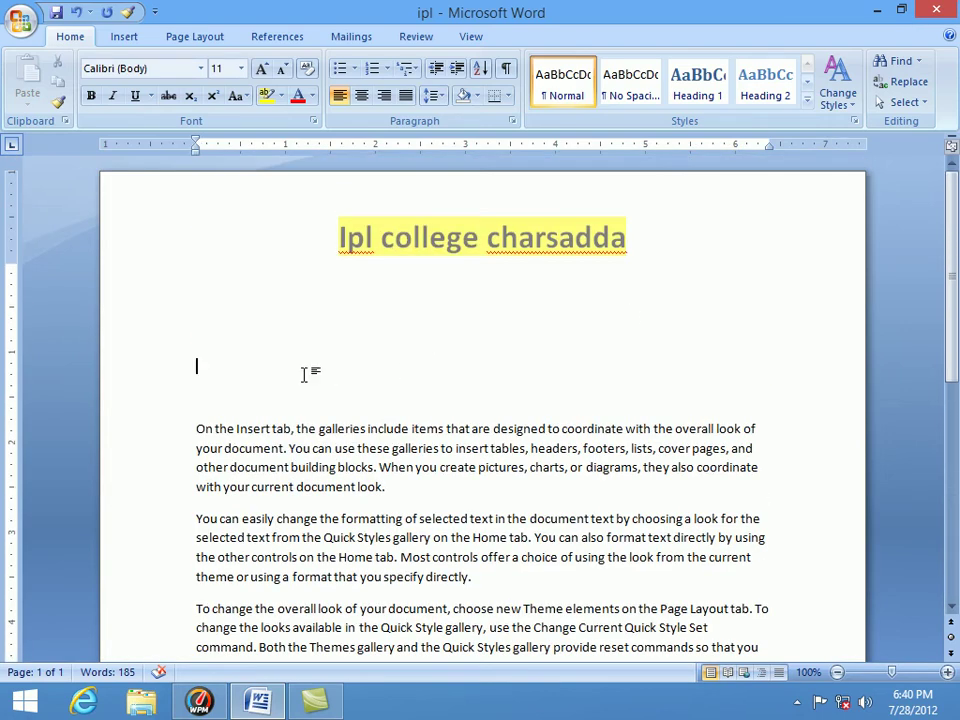
key(BackSpace)
key(BackSpace)
key(BackSpace)
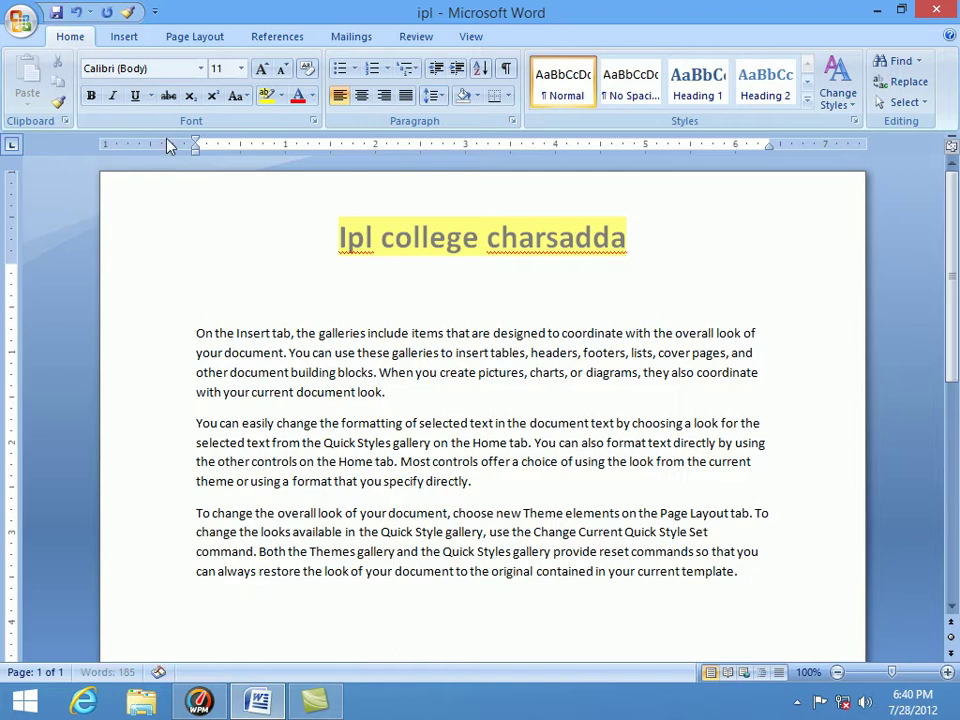
Dismiss the Font dialog and font list unchanged, select the first paragraph, and zoom past 200%
click(312, 120)
drag(483, 108, 629, 180)
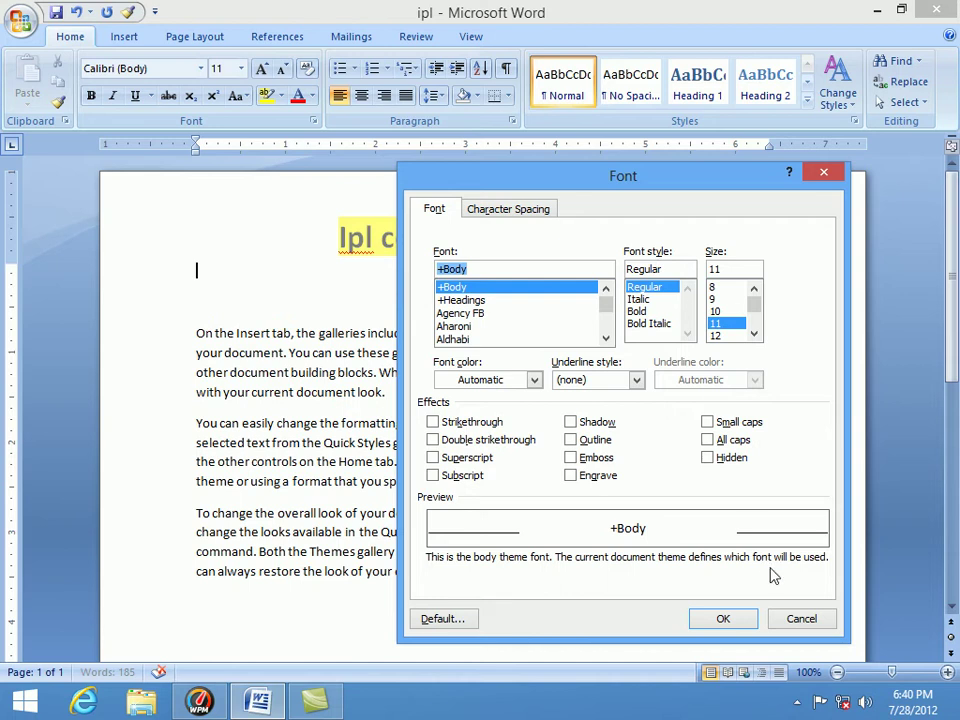
click(782, 619)
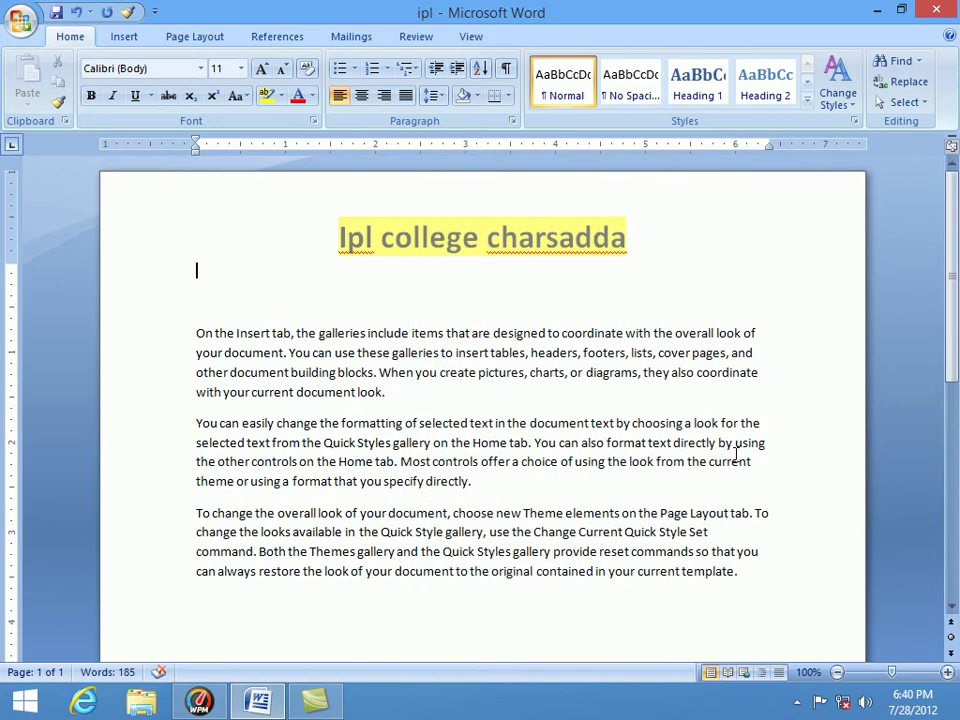
click(200, 69)
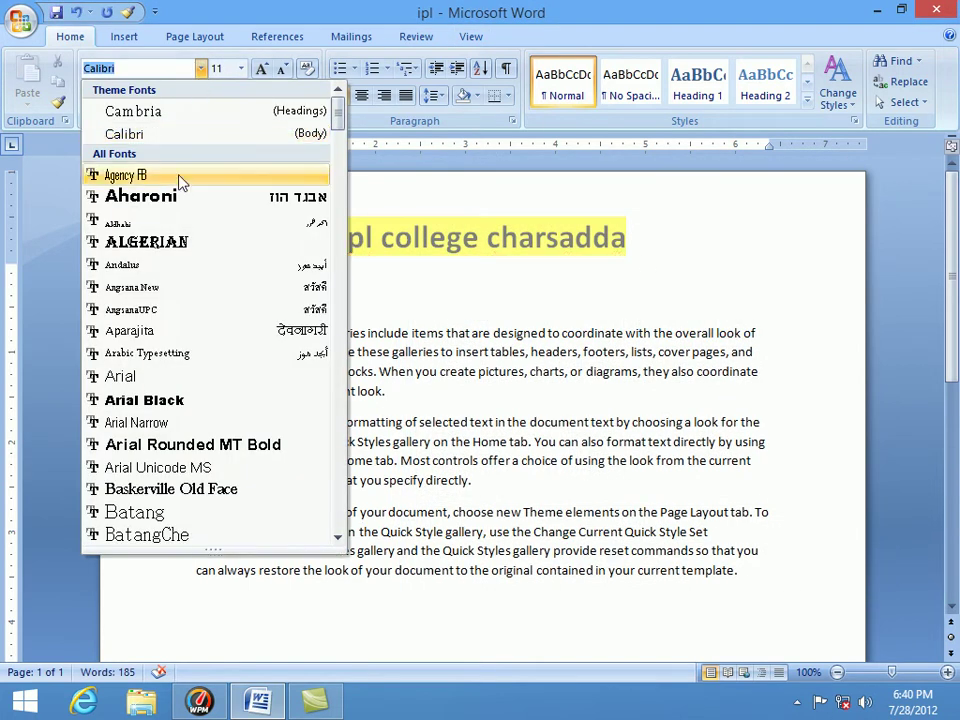
click(438, 370)
drag(385, 392, 198, 305)
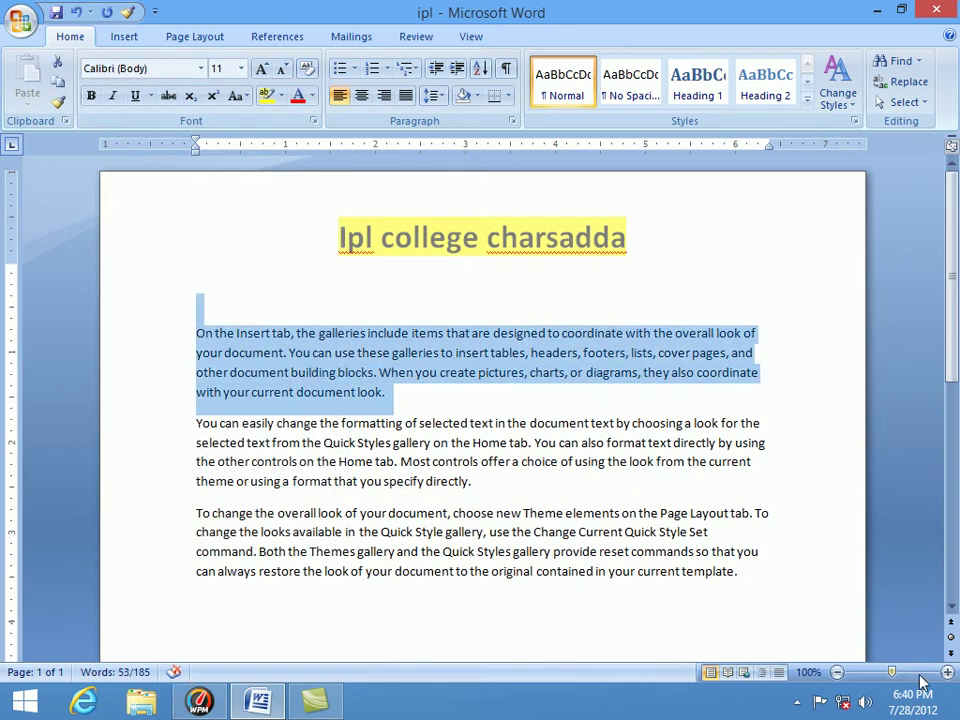
drag(891, 672, 903, 675)
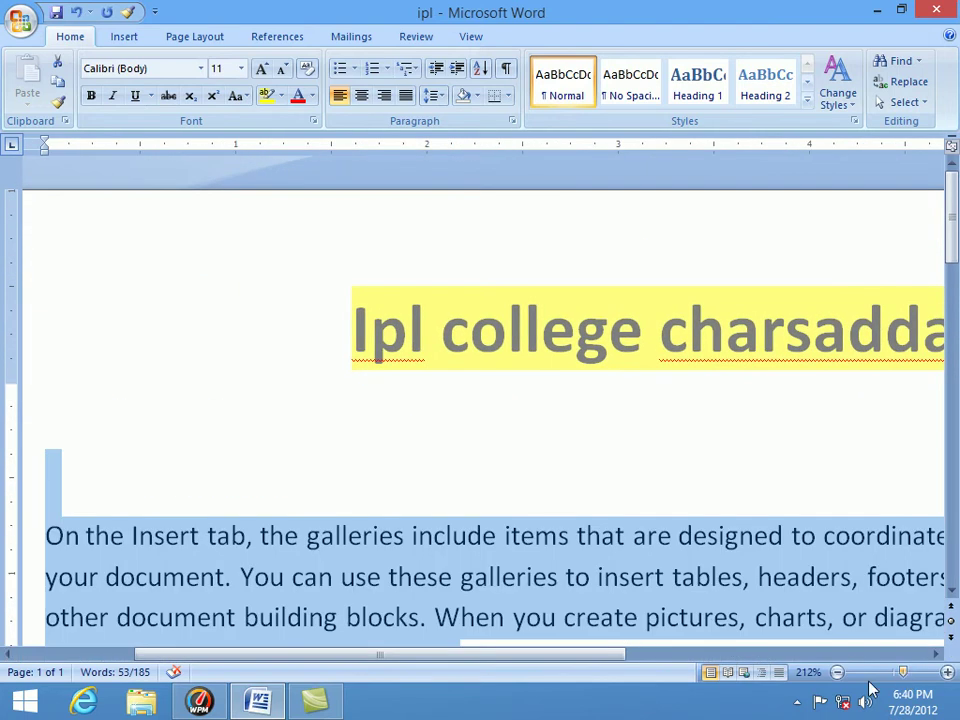
Set the first paragraph in Algerian after briefly trying Arial Narrow, then preview the printed page
scroll(729, 540, down, 3)
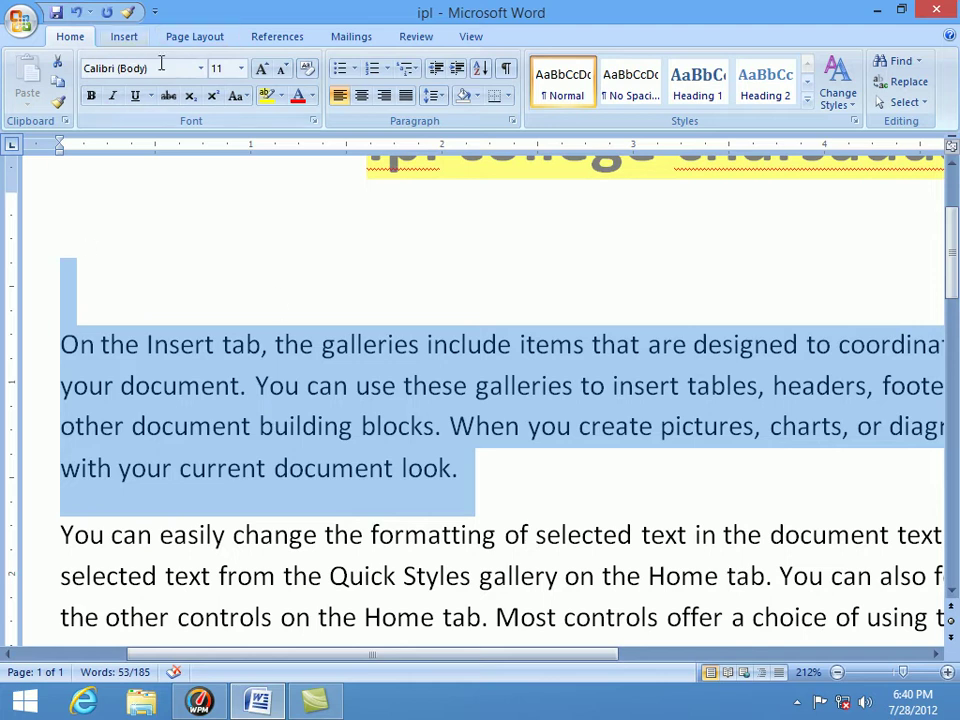
click(201, 68)
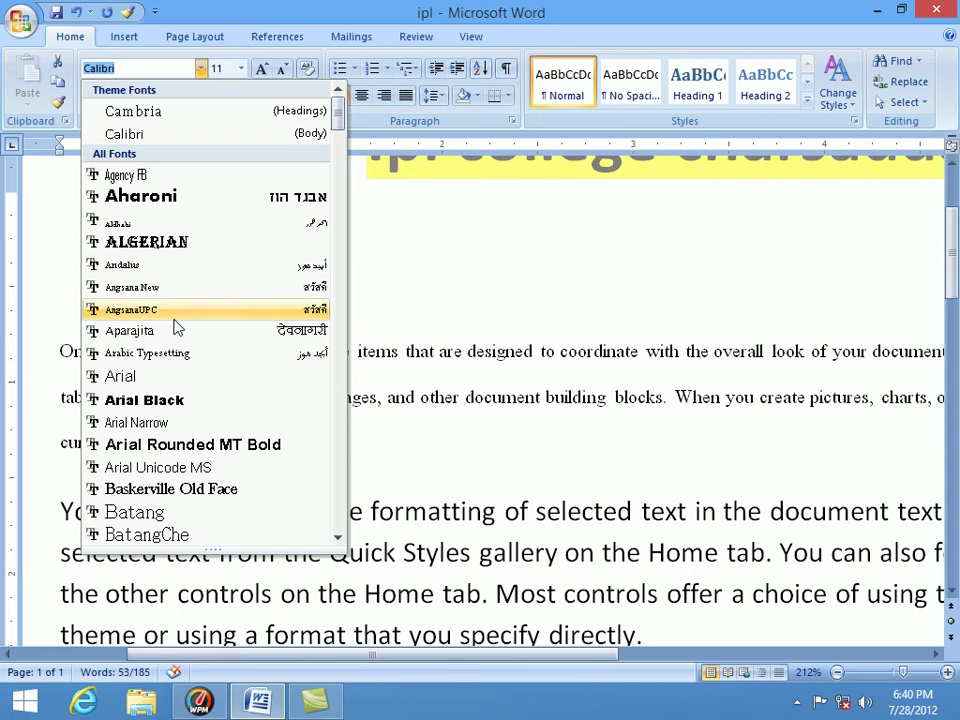
click(172, 422)
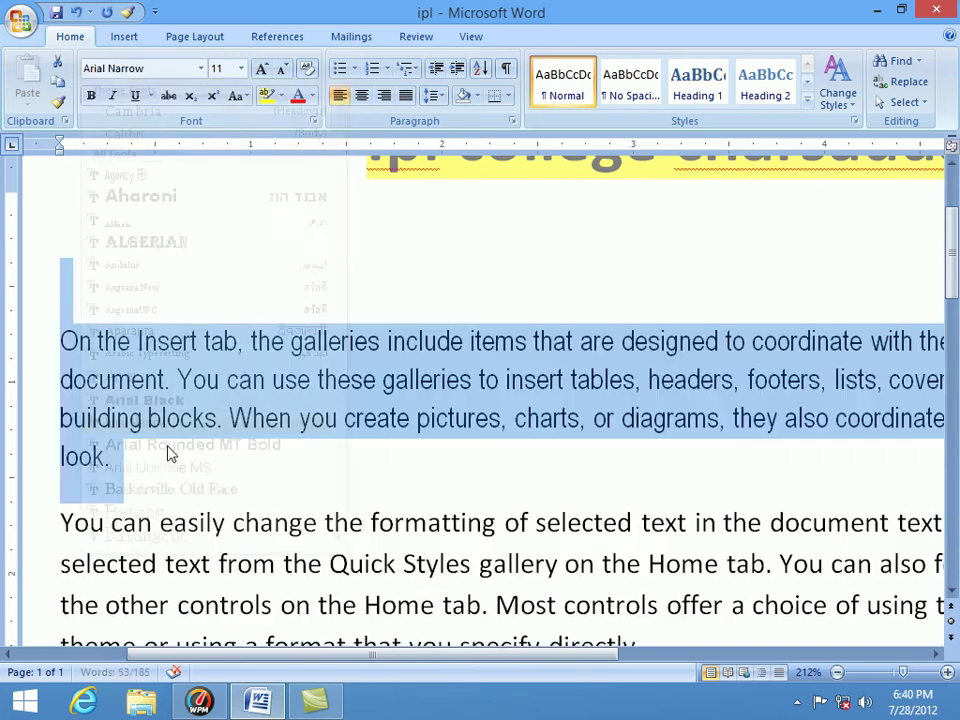
click(201, 68)
click(158, 287)
click(566, 428)
scroll(565, 418, down, 2)
scroll(565, 418, up, 1)
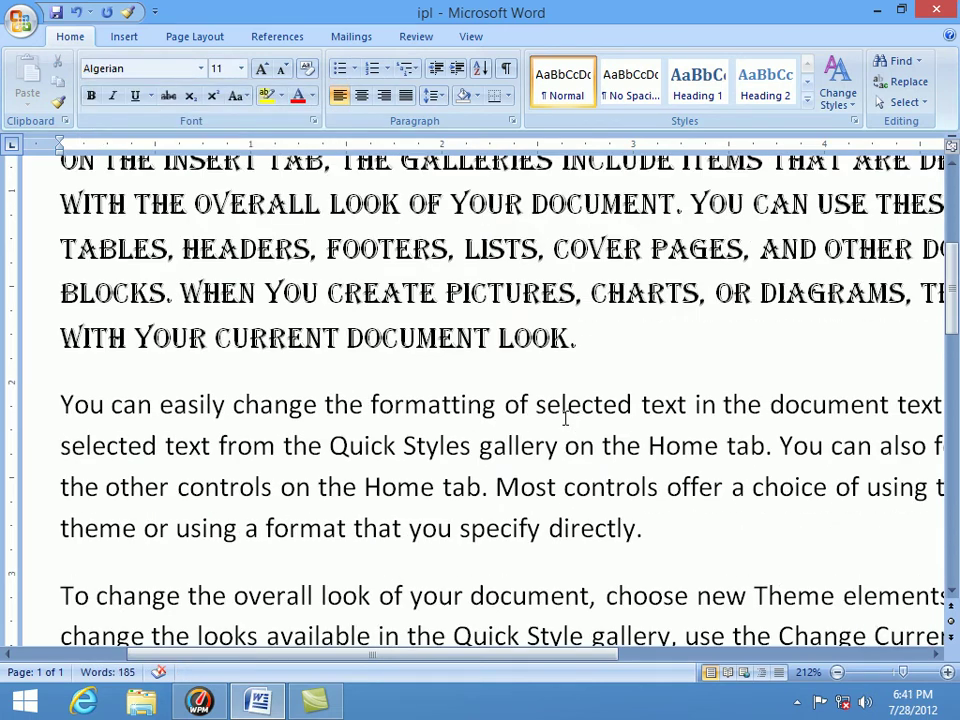
key(ctrl+F2)
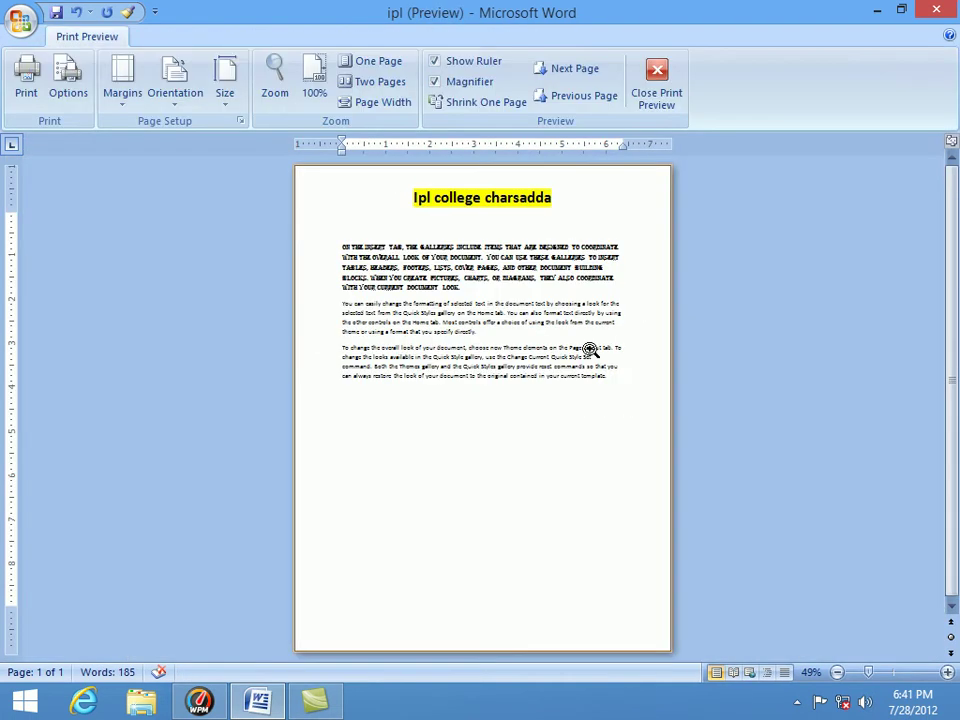
Zoom the print preview to 100%, close and reopen it, then close it to resume editing
click(556, 287)
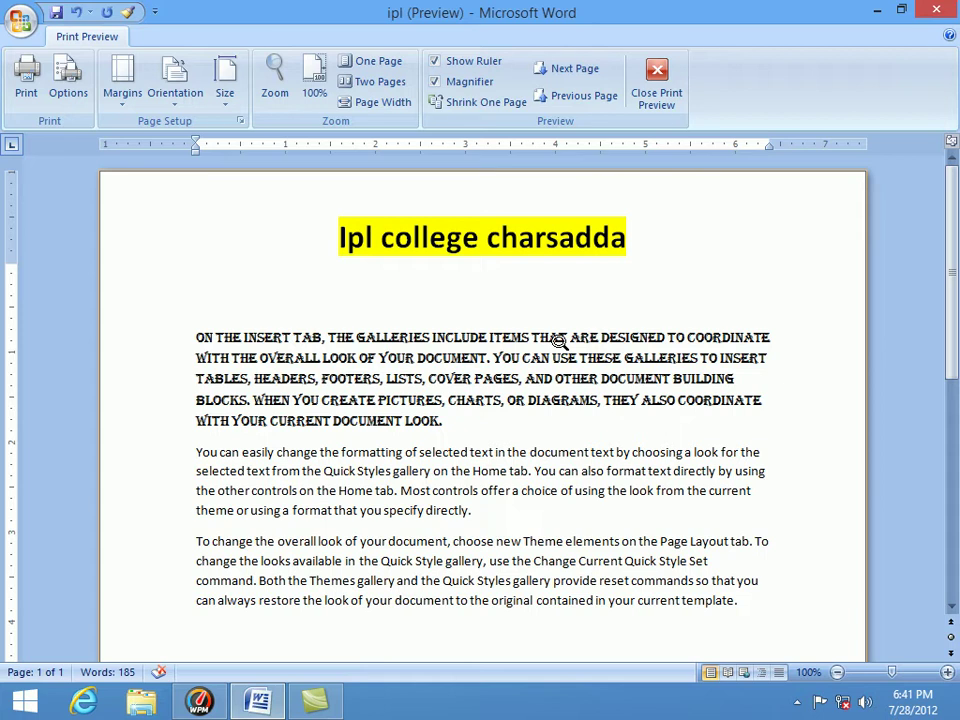
key(ctrl+F2)
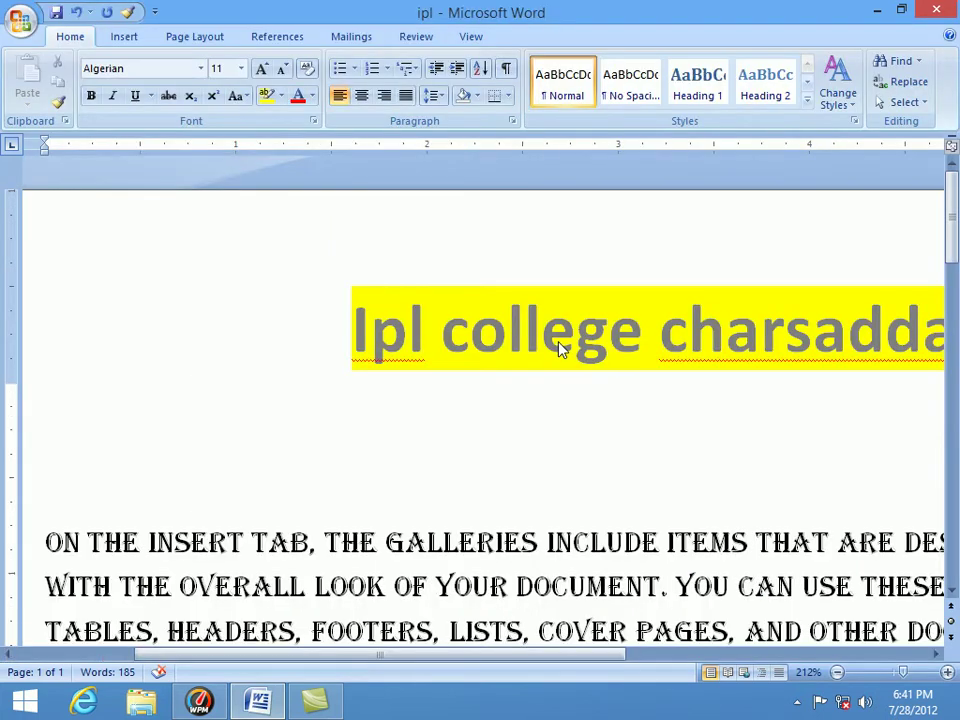
scroll(540, 350, down, 1)
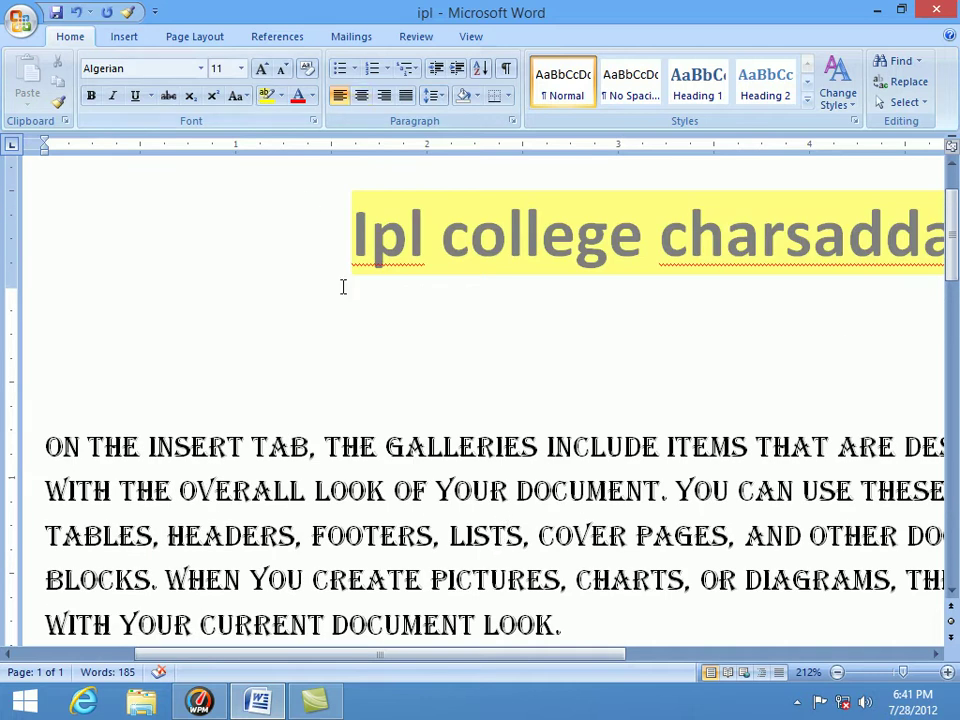
click(530, 515)
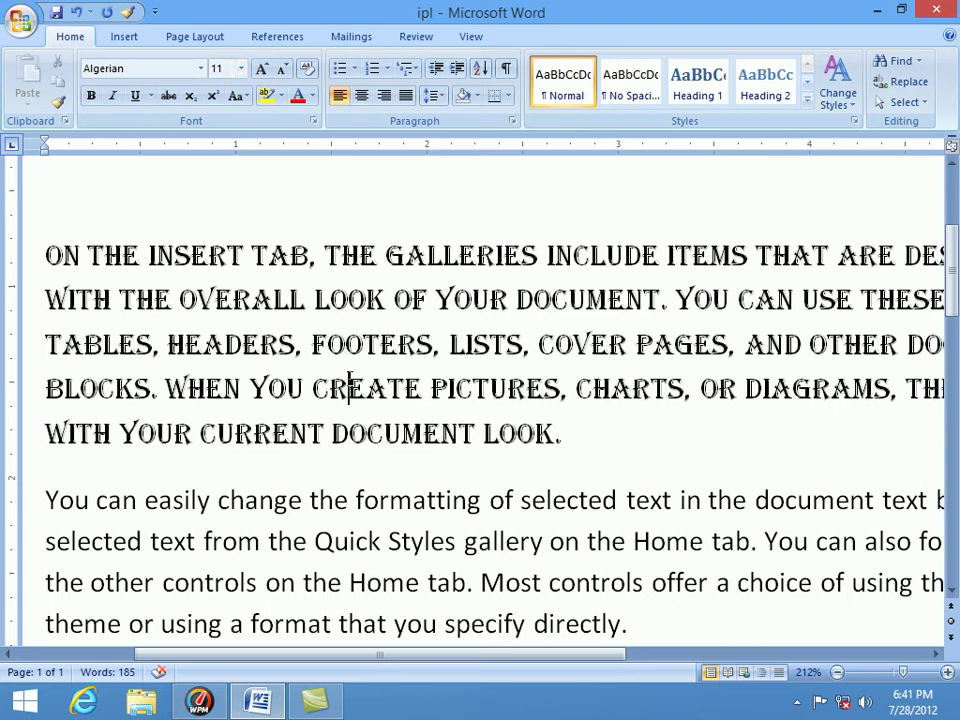
key(ctrl+F2)
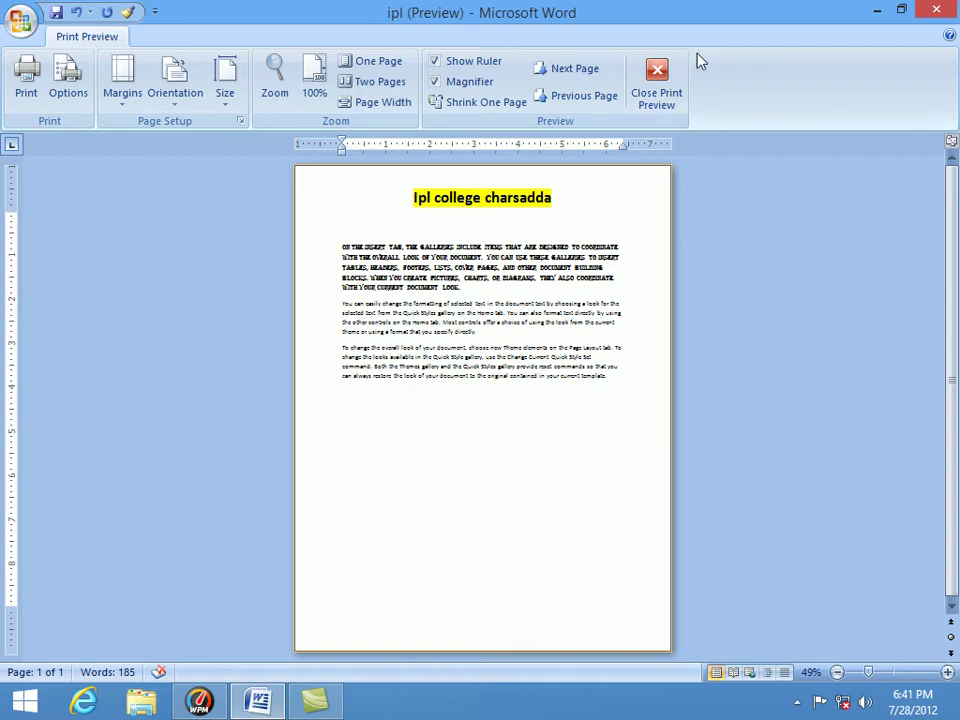
click(656, 90)
scroll(403, 212, up, 3)
scroll(401, 207, down, 1)
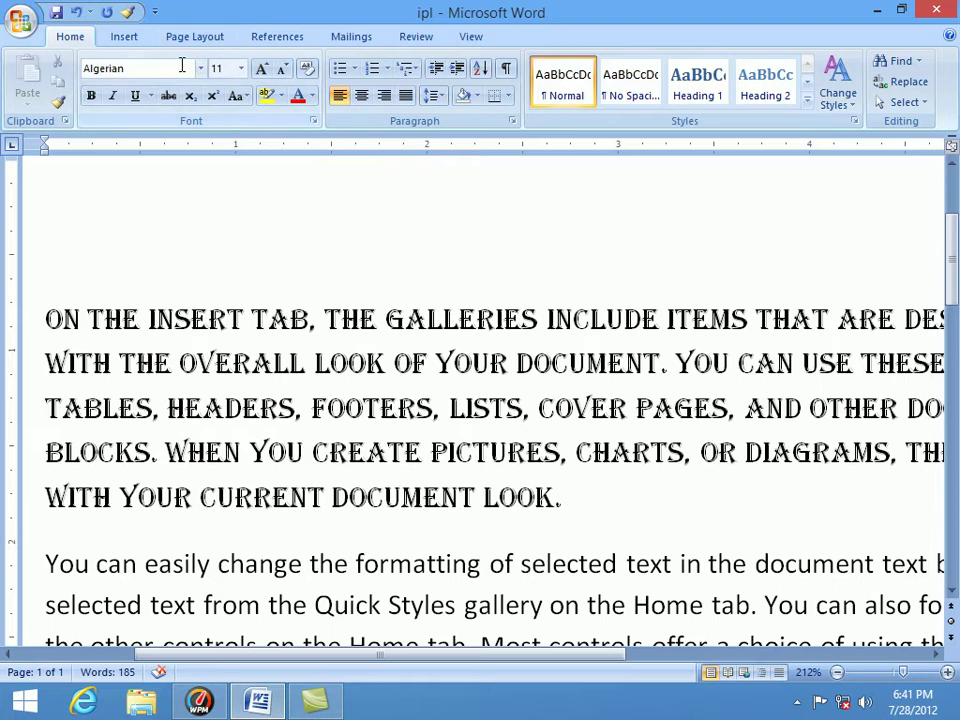
Scroll through the font list and close it without choosing a font
click(138, 68)
click(200, 70)
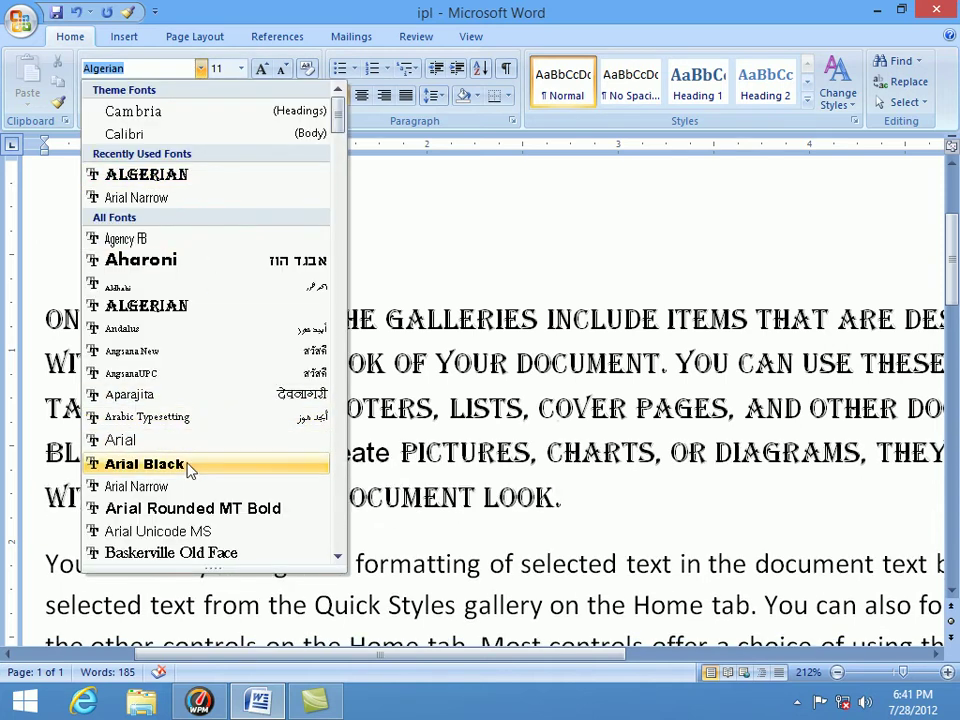
scroll(182, 463, down, 7)
scroll(198, 467, down, 7)
scroll(198, 463, down, 10)
scroll(240, 420, down, 7)
drag(340, 333, 337, 545)
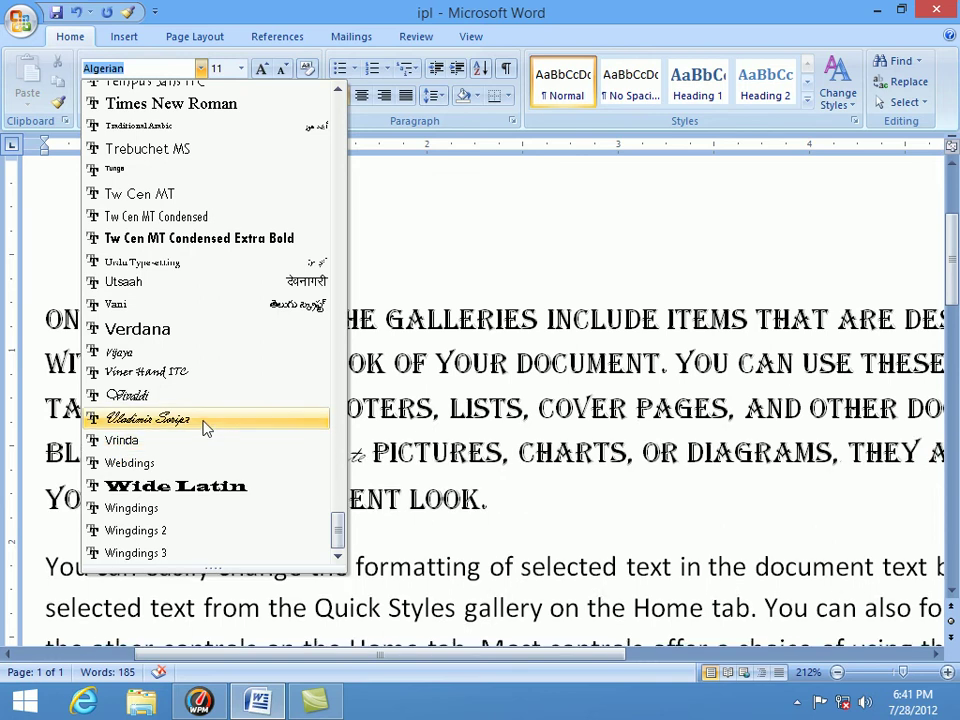
click(491, 490)
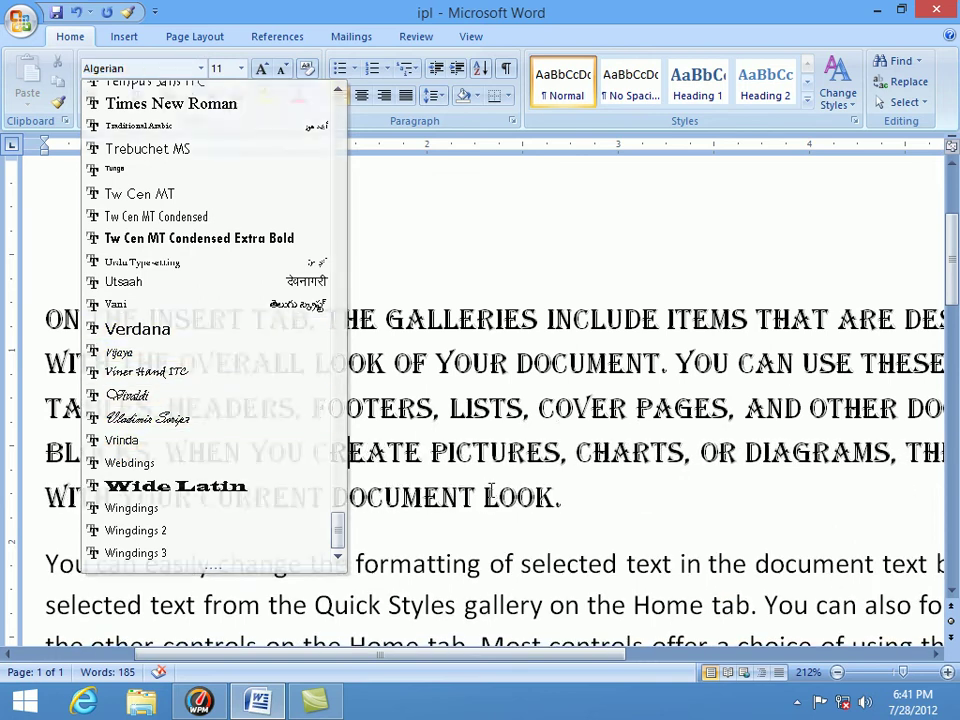
Select the first body paragraph and set it to Times New Roman by typing 'Tim' in the Font box
drag(563, 497, 43, 305)
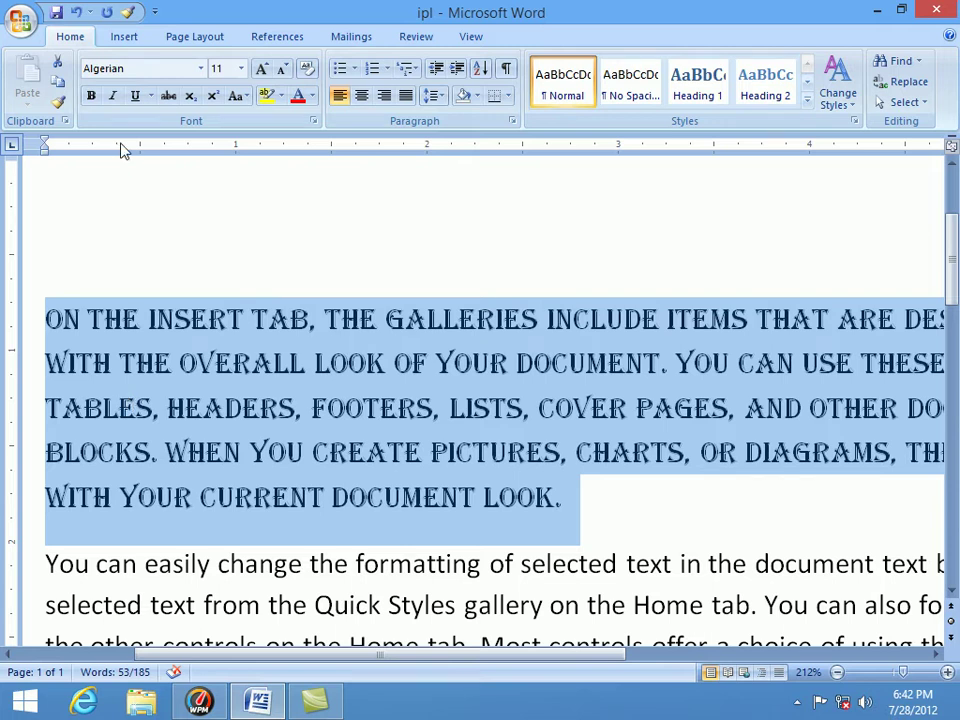
click(133, 68)
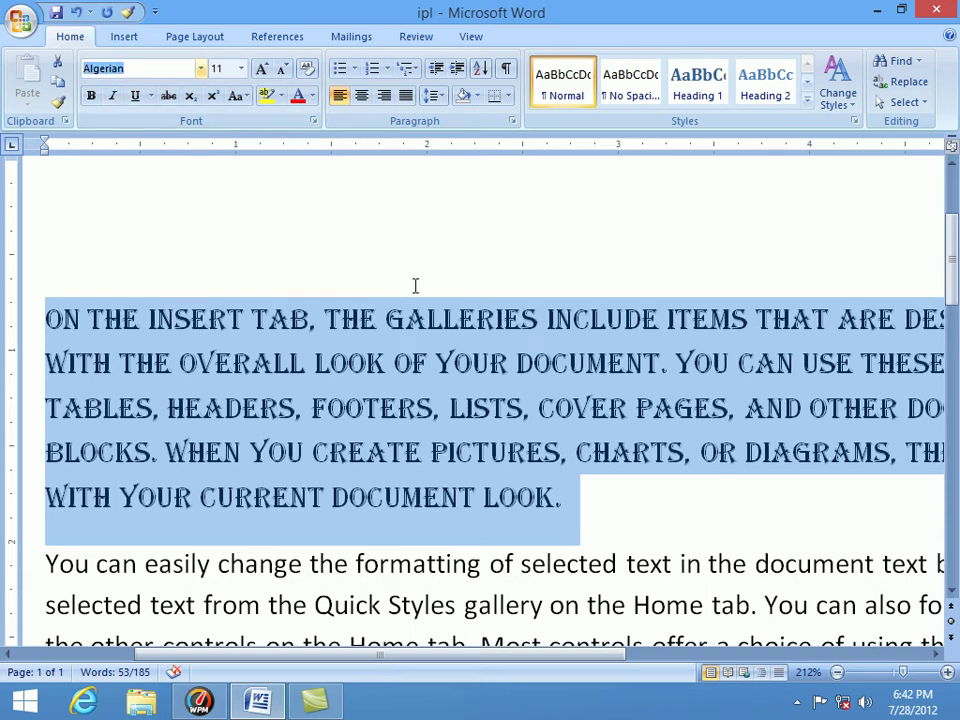
text(Times New Roman)
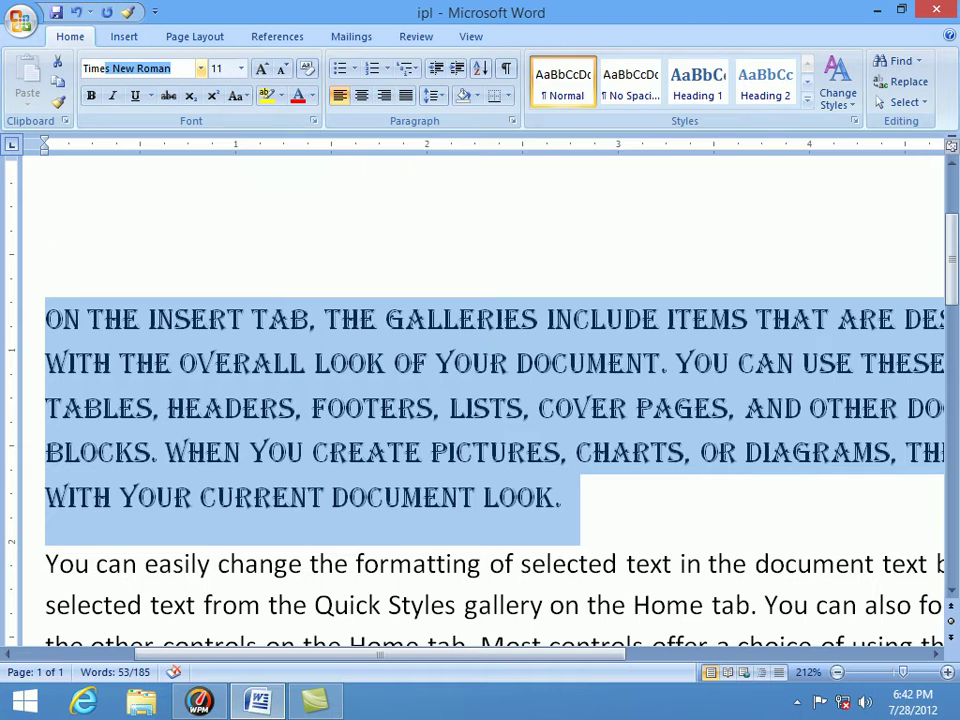
key(Return)
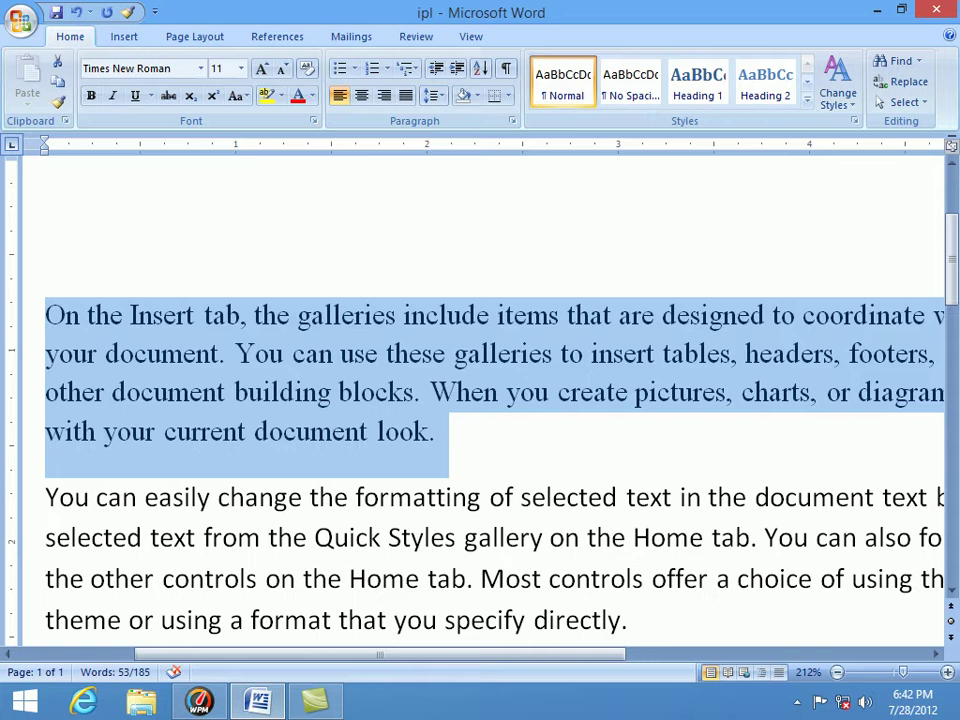
click(440, 437)
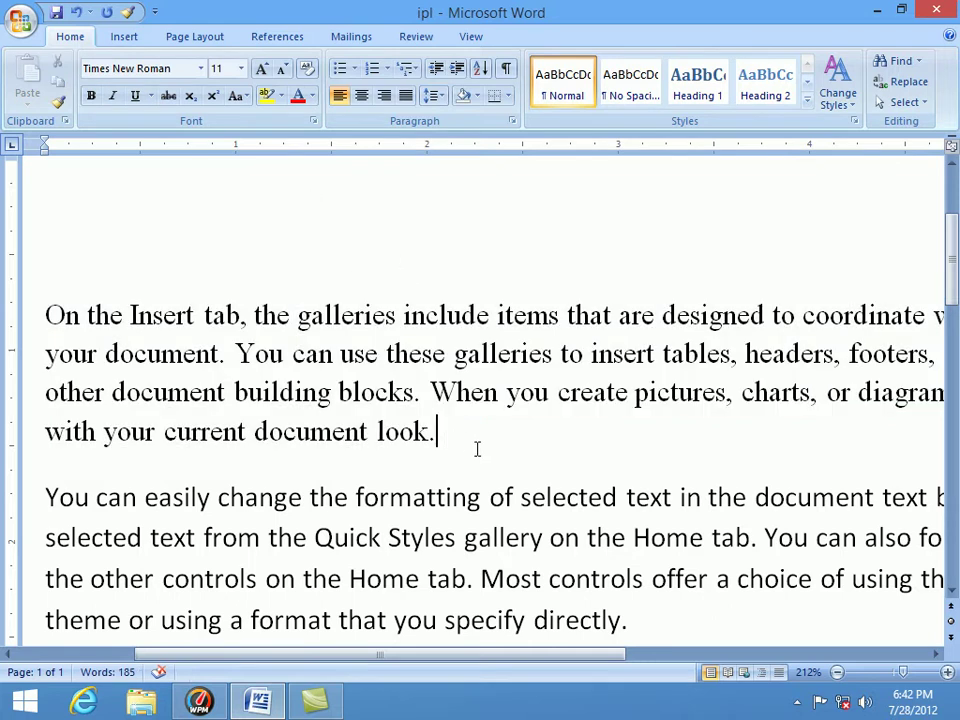
Reselect the first body paragraph and apply bold, italic and underline
shift+click(473, 453)
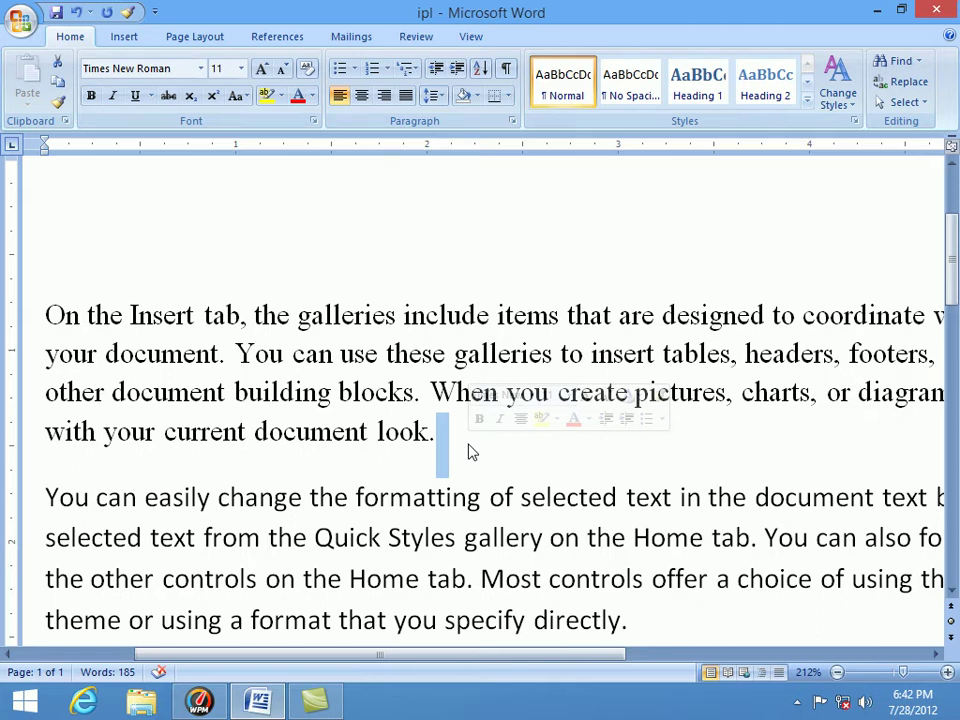
drag(438, 438, 42, 312)
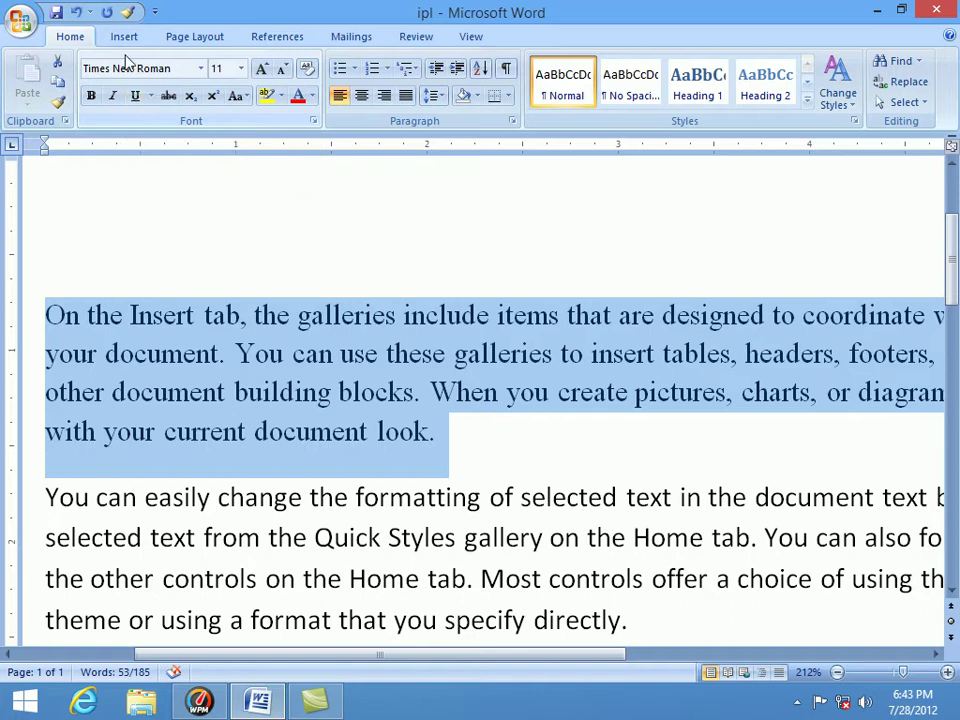
click(91, 97)
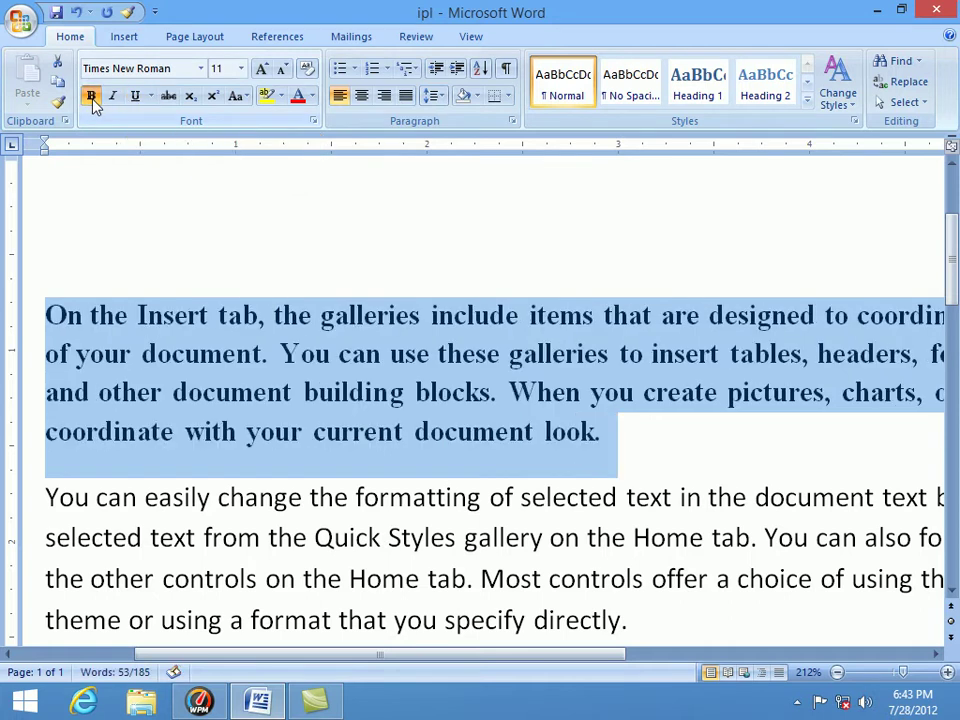
click(113, 99)
click(134, 103)
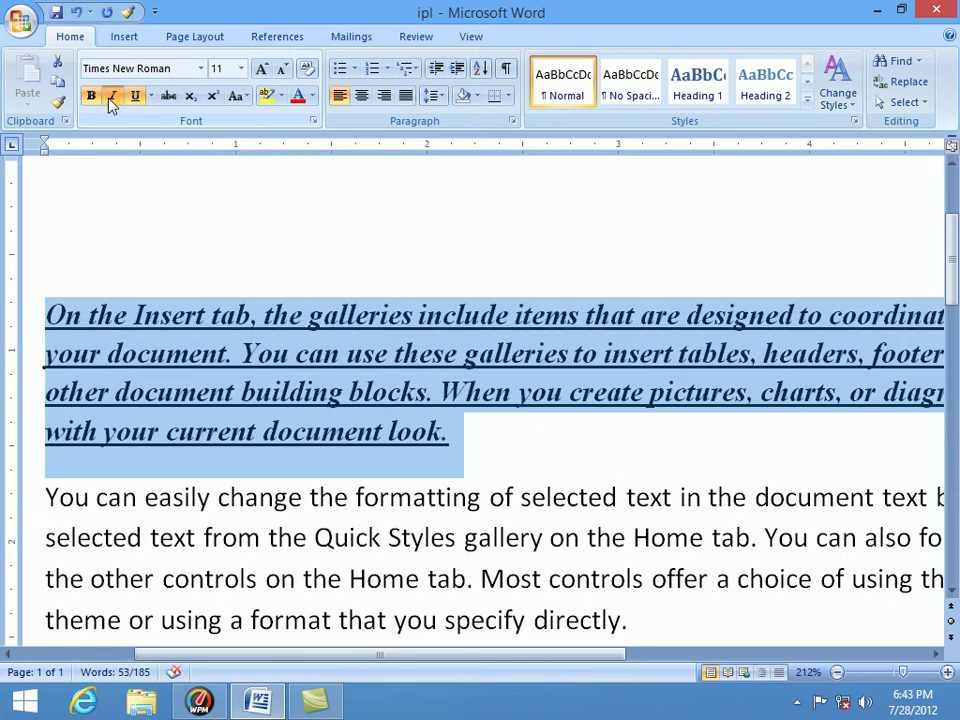
Toggle bold and italic repeatedly, leaving the paragraph bold italic
click(97, 103)
click(97, 103)
click(97, 103)
click(97, 103)
click(97, 103)
click(97, 103)
click(97, 103)
click(97, 103)
click(97, 103)
click(97, 103)
click(113, 103)
click(113, 103)
click(113, 103)
click(113, 103)
Toggle underline on and off until it is removed, then show the underline style choices
click(138, 96)
click(138, 96)
click(138, 96)
click(138, 96)
click(138, 96)
click(138, 96)
click(143, 95)
click(143, 95)
click(143, 95)
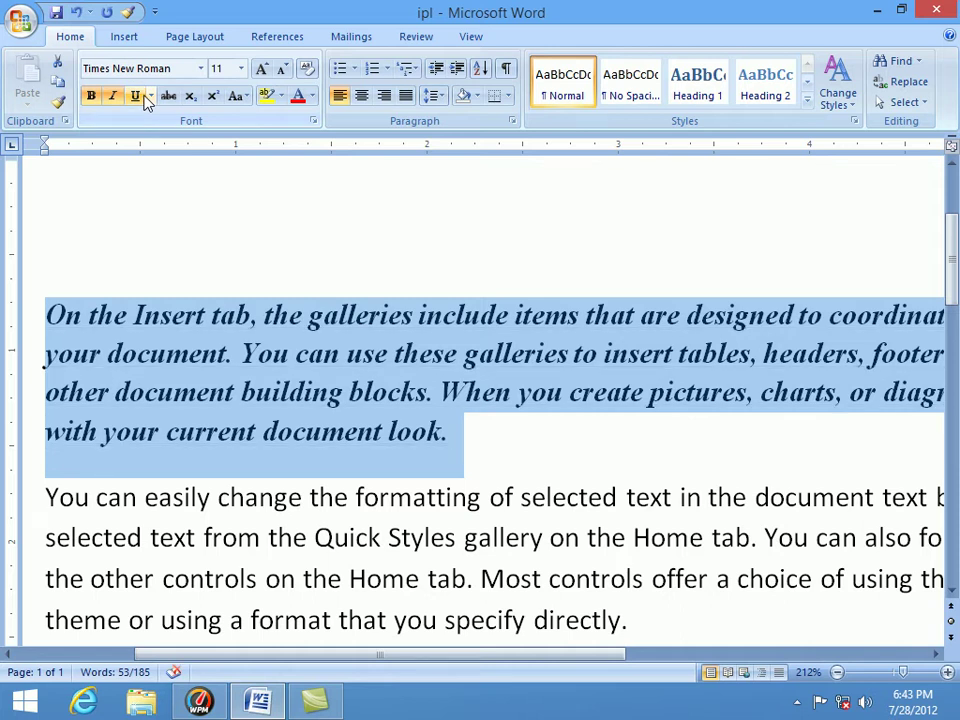
click(150, 96)
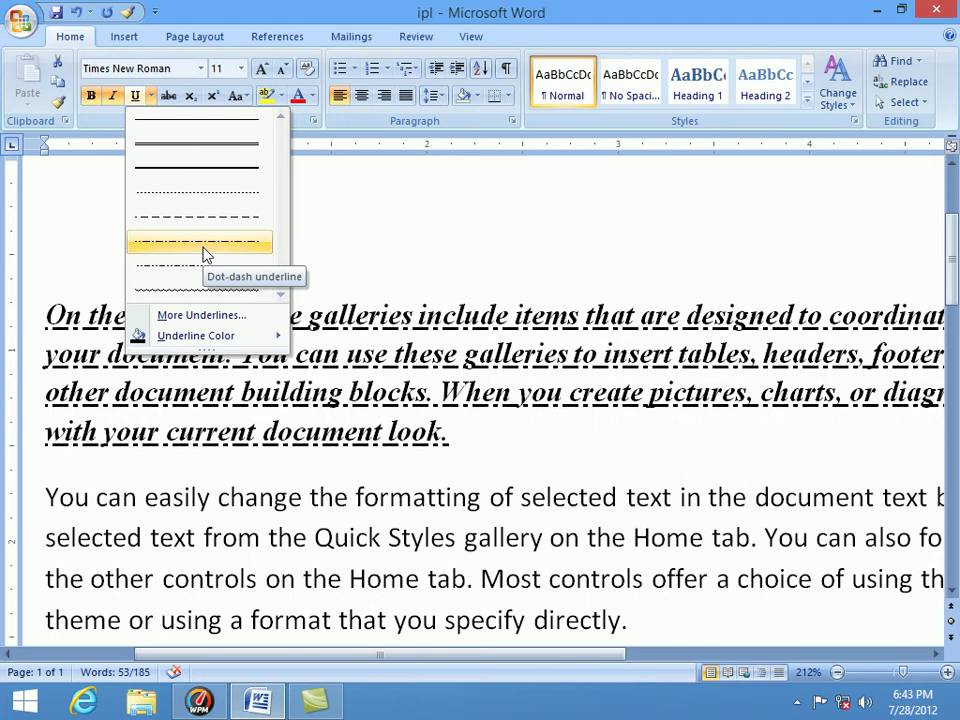
Apply a dotted underline to the paragraph, briefly toggling strikethrough on and off
click(187, 199)
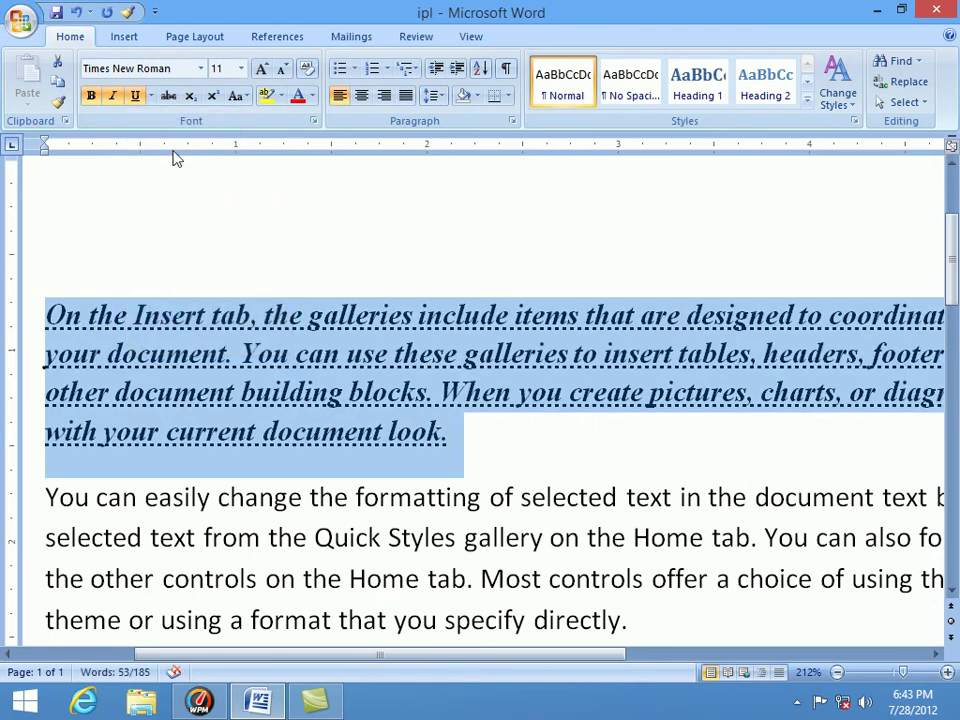
click(165, 99)
click(152, 100)
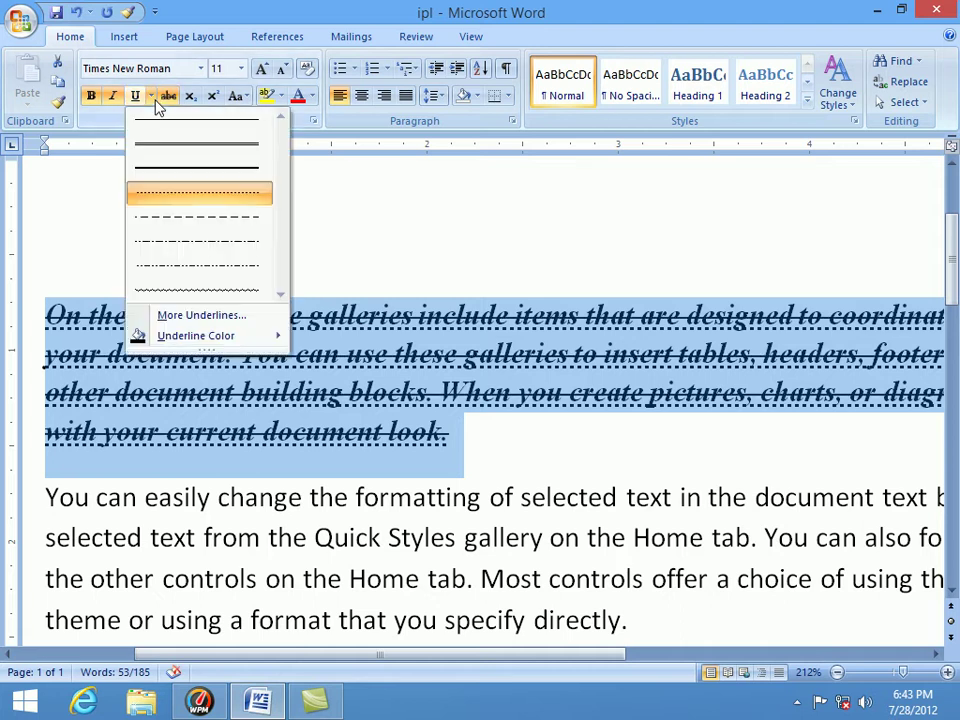
click(159, 100)
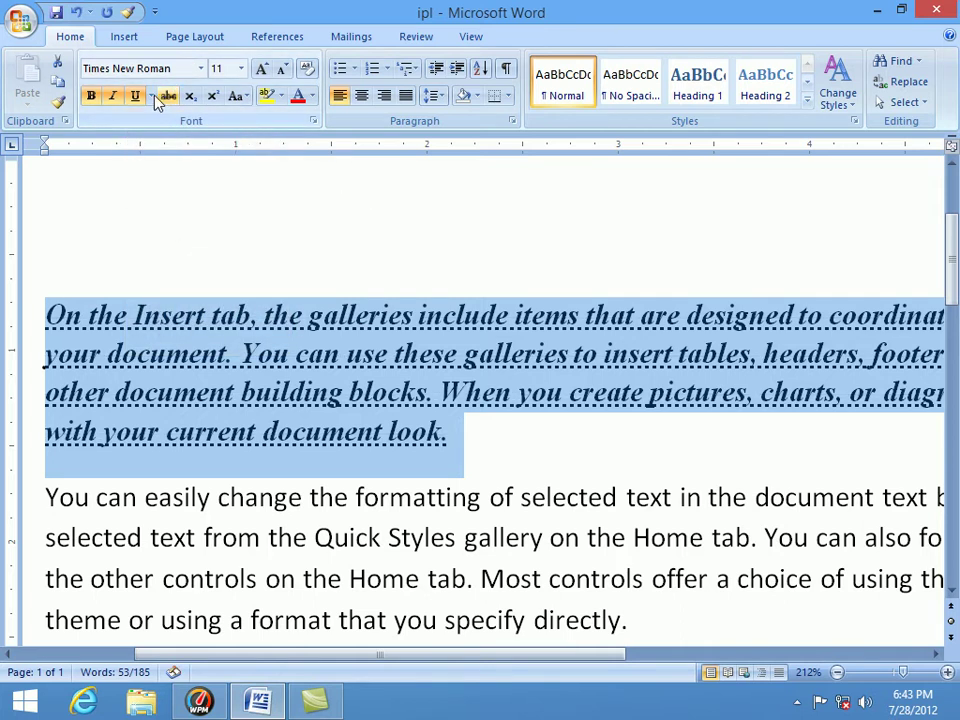
Set the dotted underline colour to red and deselect the paragraph
click(151, 96)
mouse_move(197, 338)
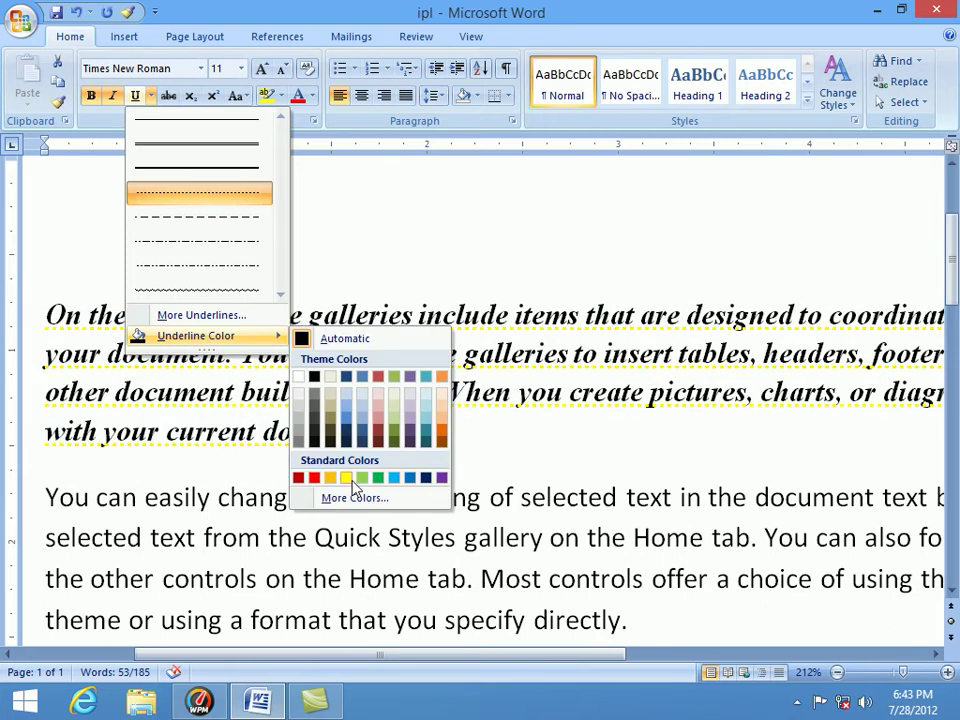
click(378, 478)
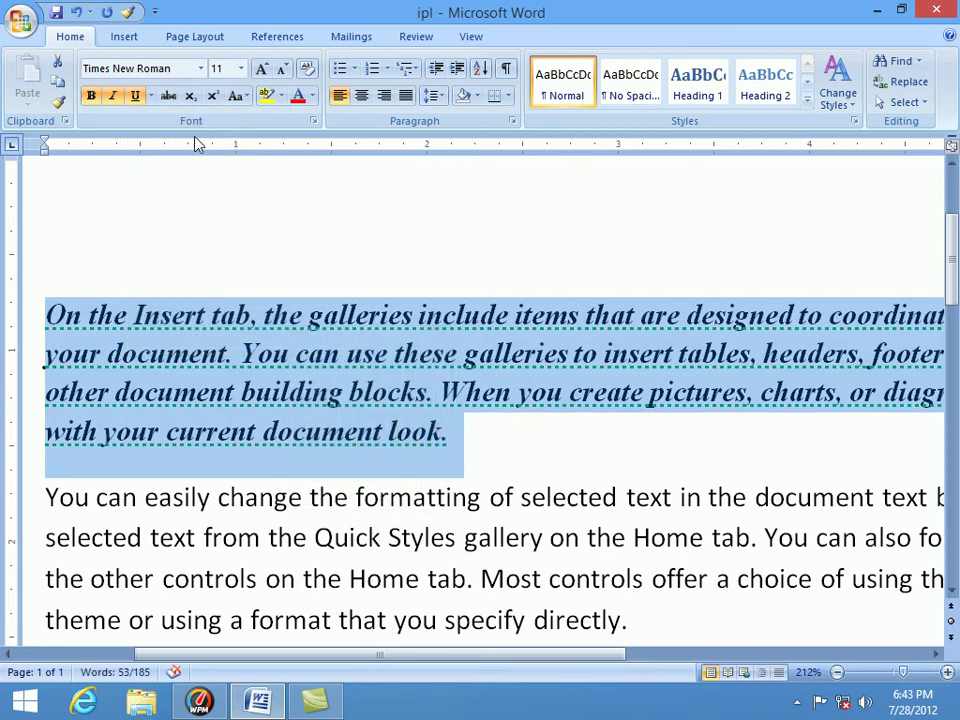
click(150, 96)
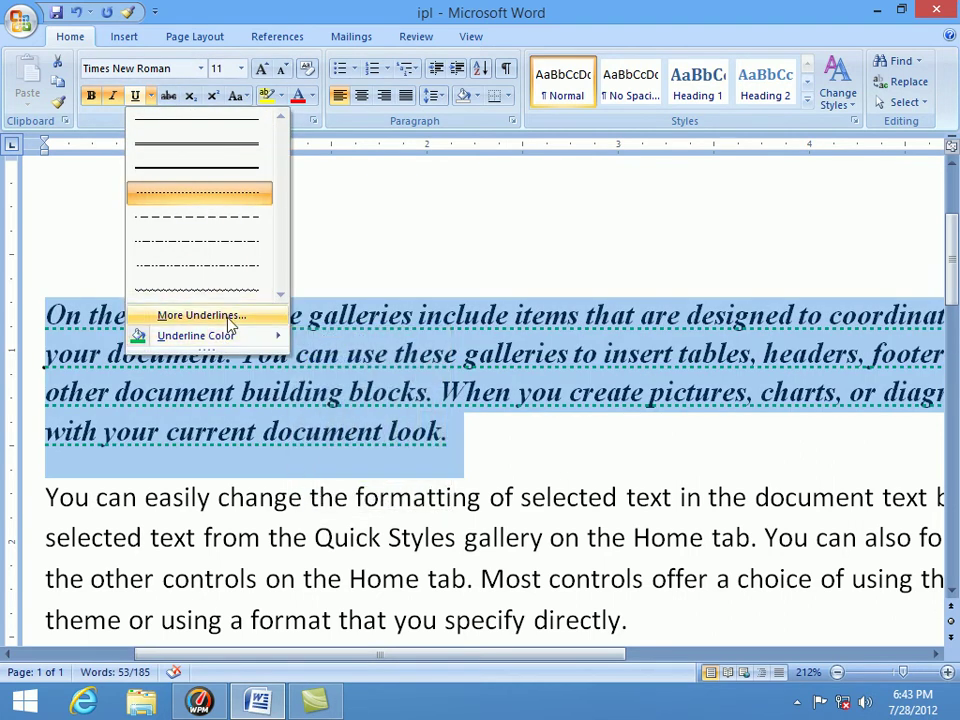
mouse_move(250, 336)
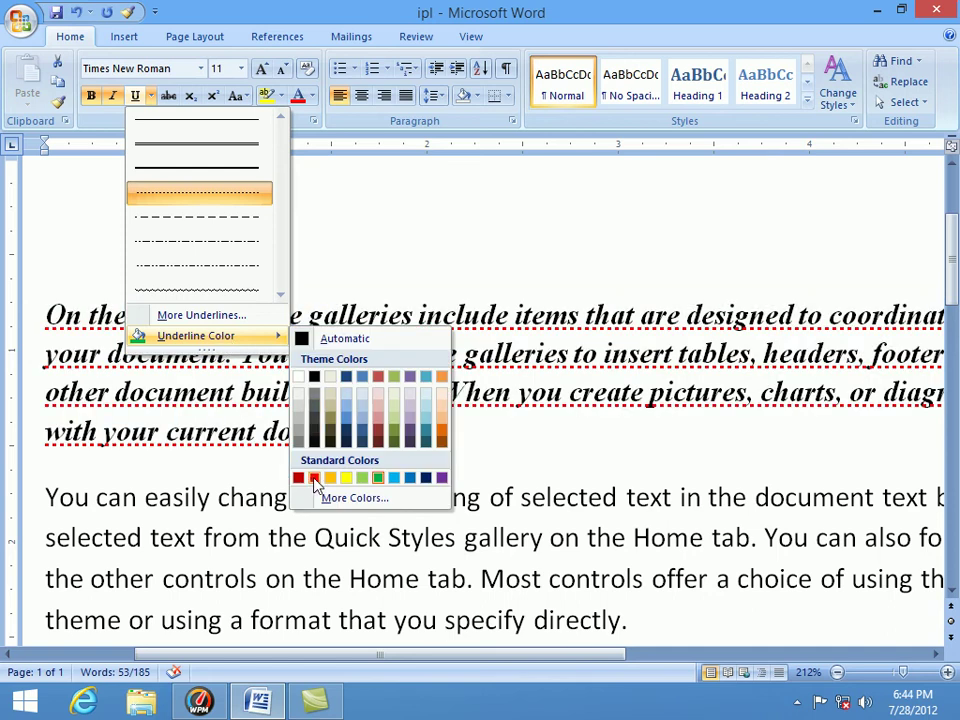
click(314, 478)
click(435, 428)
scroll(459, 459, down, 3)
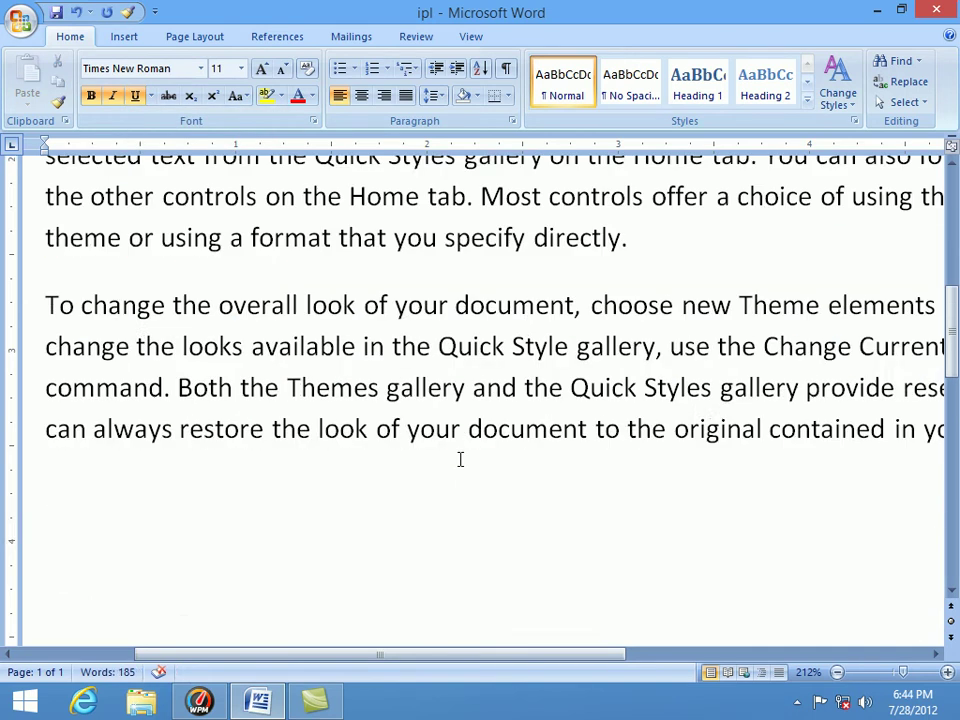
scroll(459, 459, up, 5)
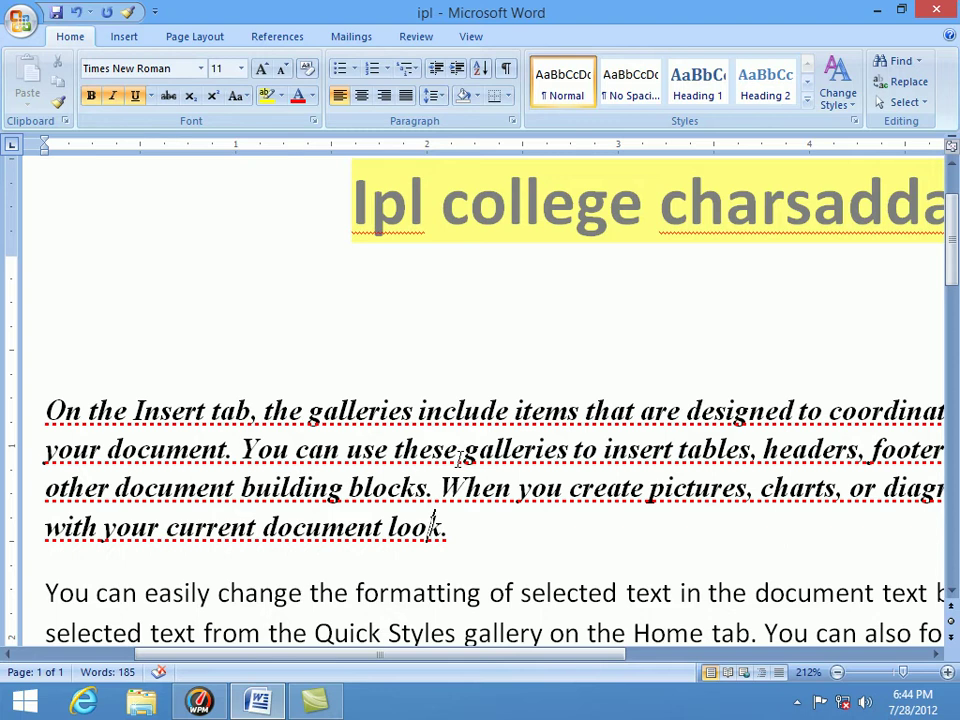
key(ctrl+F2)
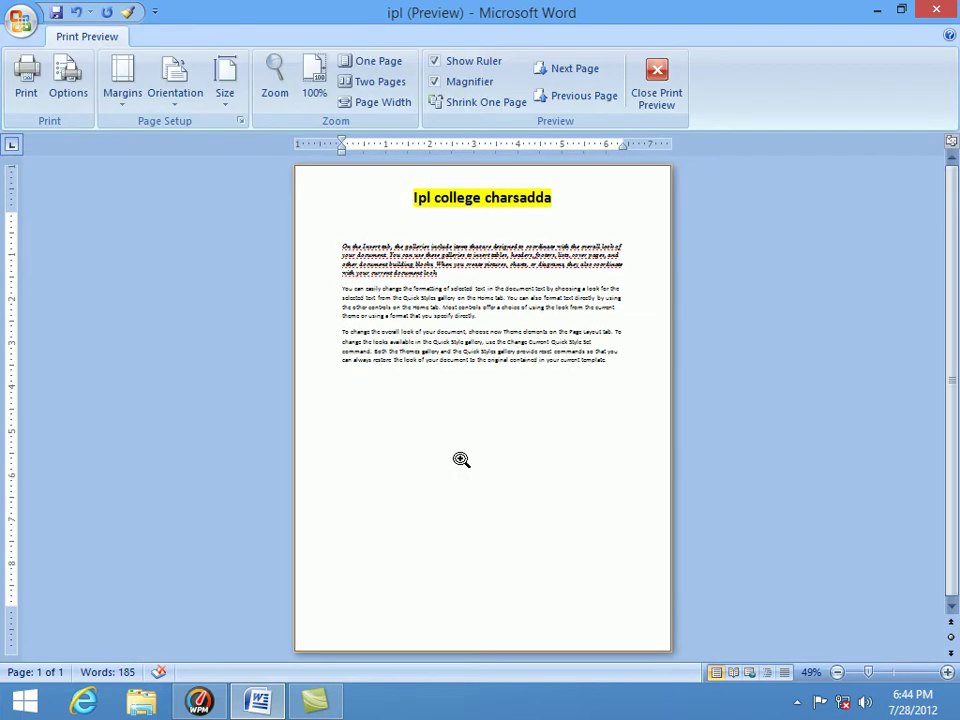
click(501, 272)
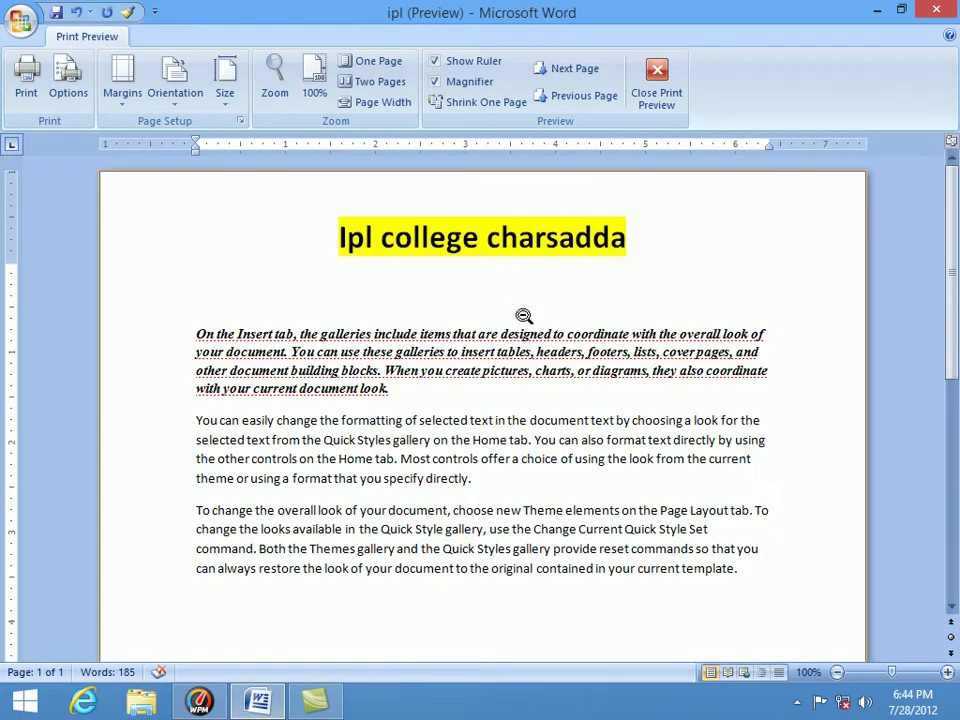
click(656, 90)
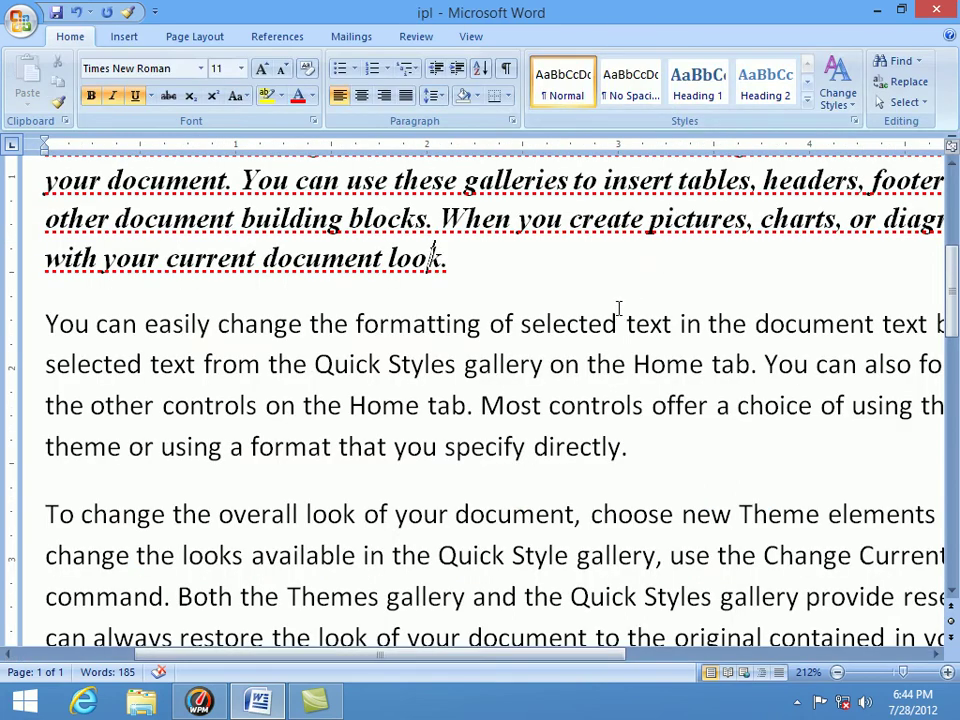
scroll(619, 308, up, 3)
Strip the underline from the first paragraph, restoring italic so it stays bold italic Times New Roman 11
scroll(619, 308, down, 1)
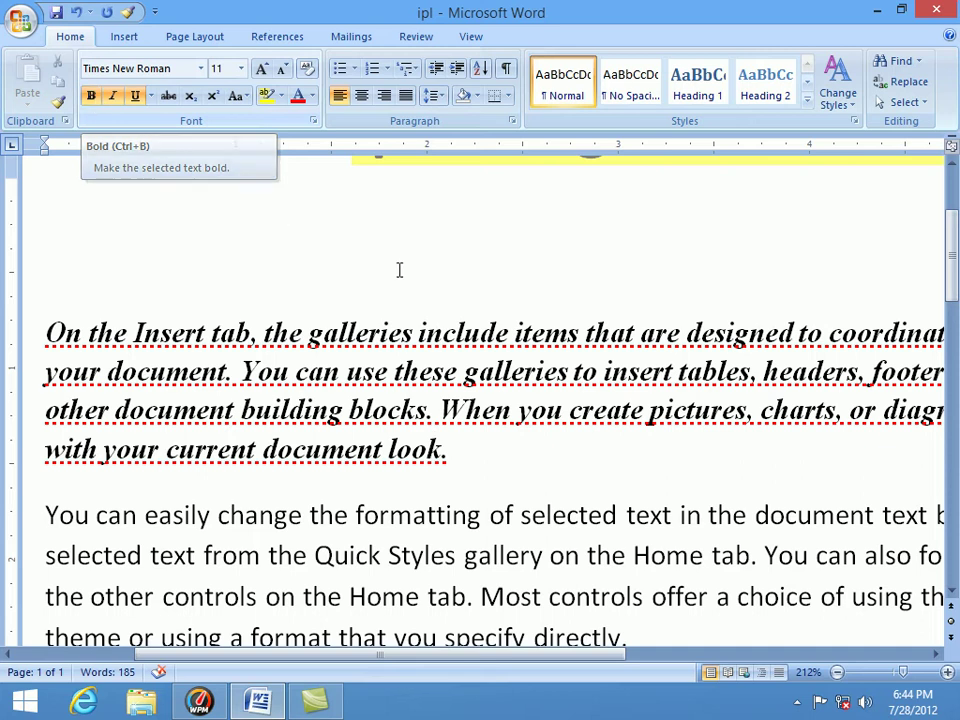
drag(446, 450, 54, 271)
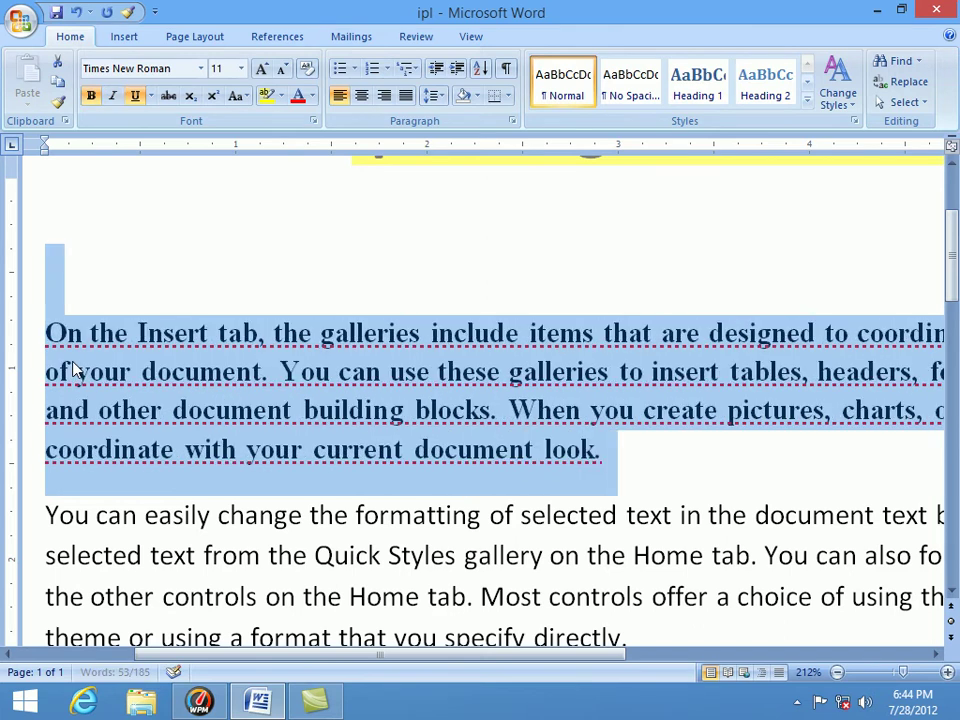
key(ctrl+i)
key(ctrl+i)
key(ctrl+i)
key(ctrl+u)
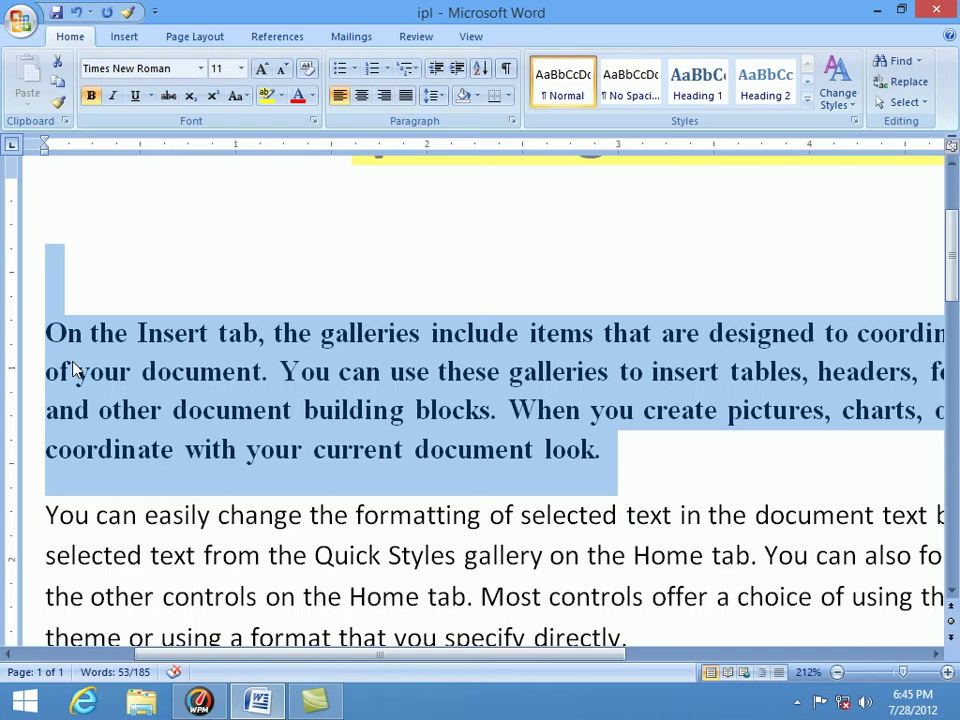
key(ctrl+i)
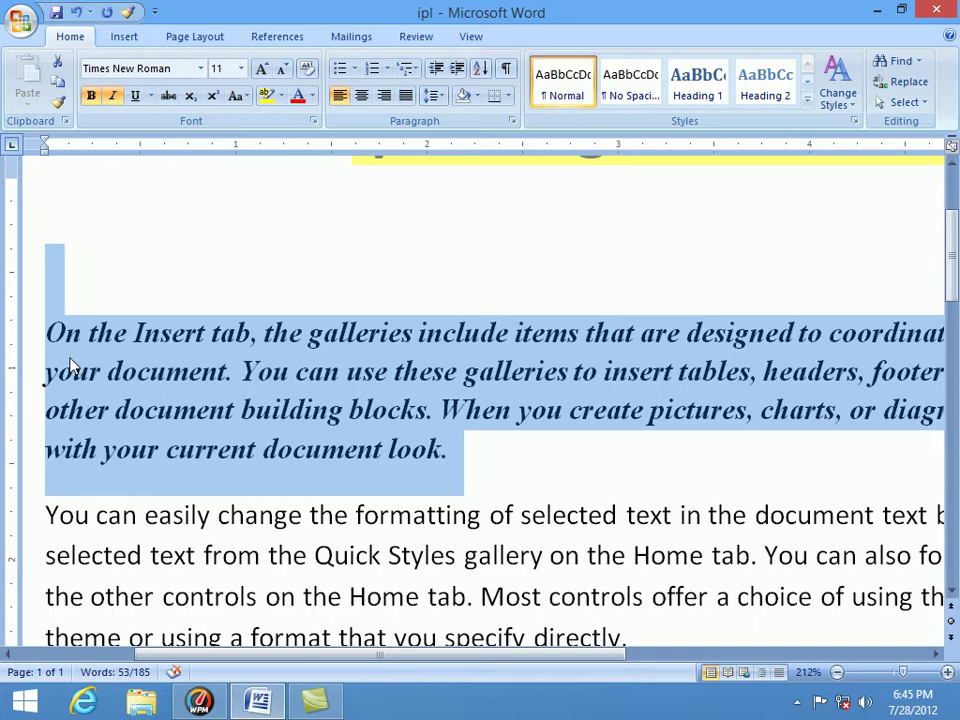
click(281, 452)
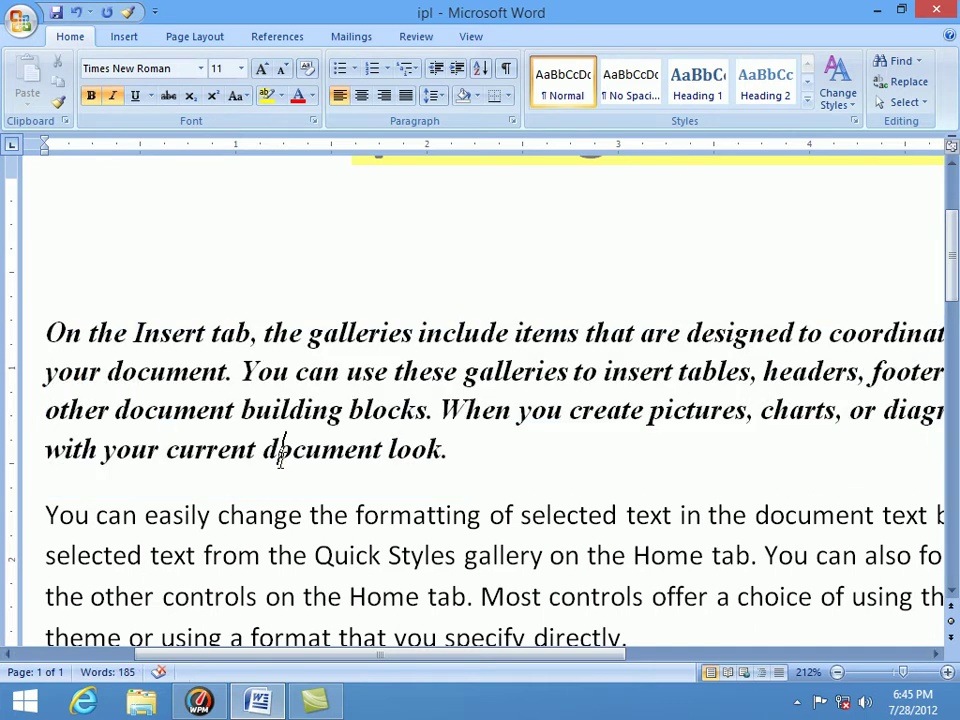
scroll(281, 452, up, 5)
scroll(300, 470, up, 4)
scroll(330, 490, up, 4)
scroll(340, 498, up, 3)
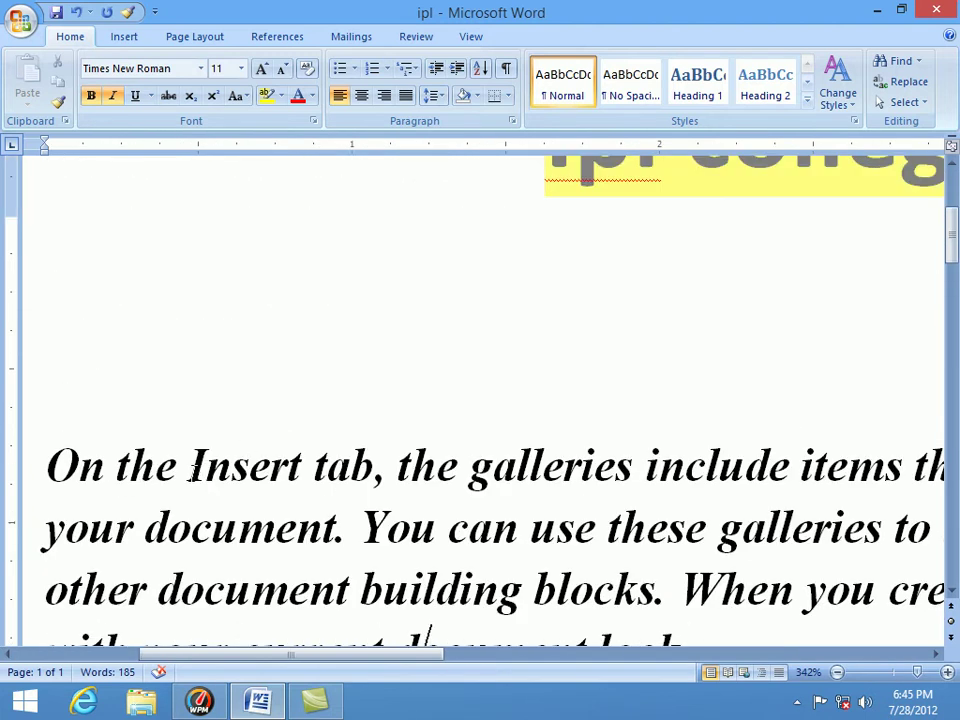
Strike through 'Insert', 'document', and the passage from 'building blocks' to 'your current document'
drag(192, 466, 300, 466)
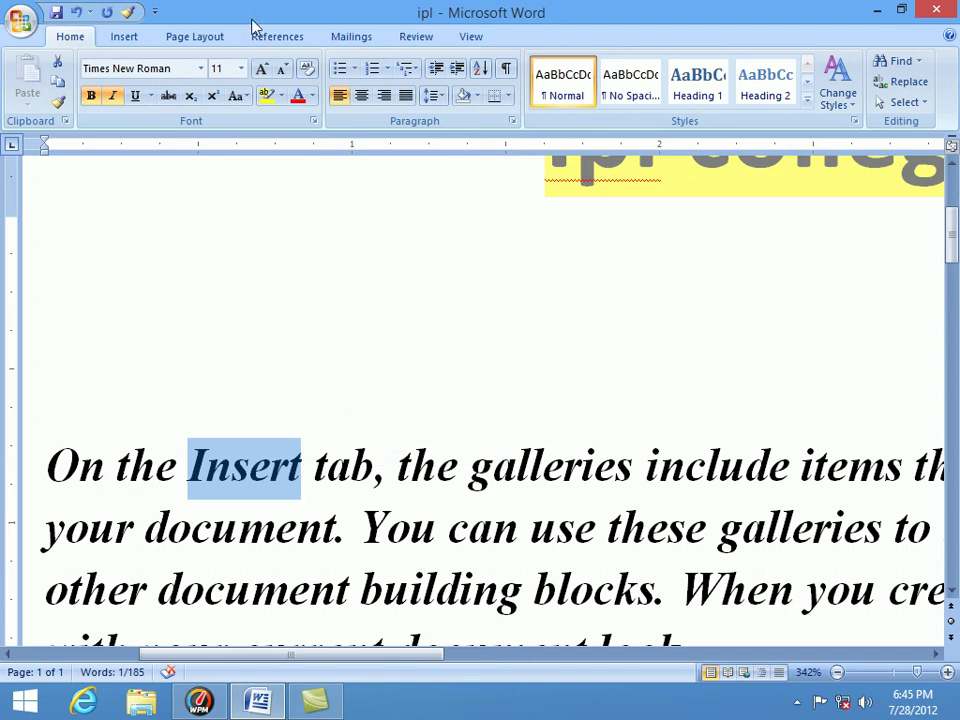
click(170, 98)
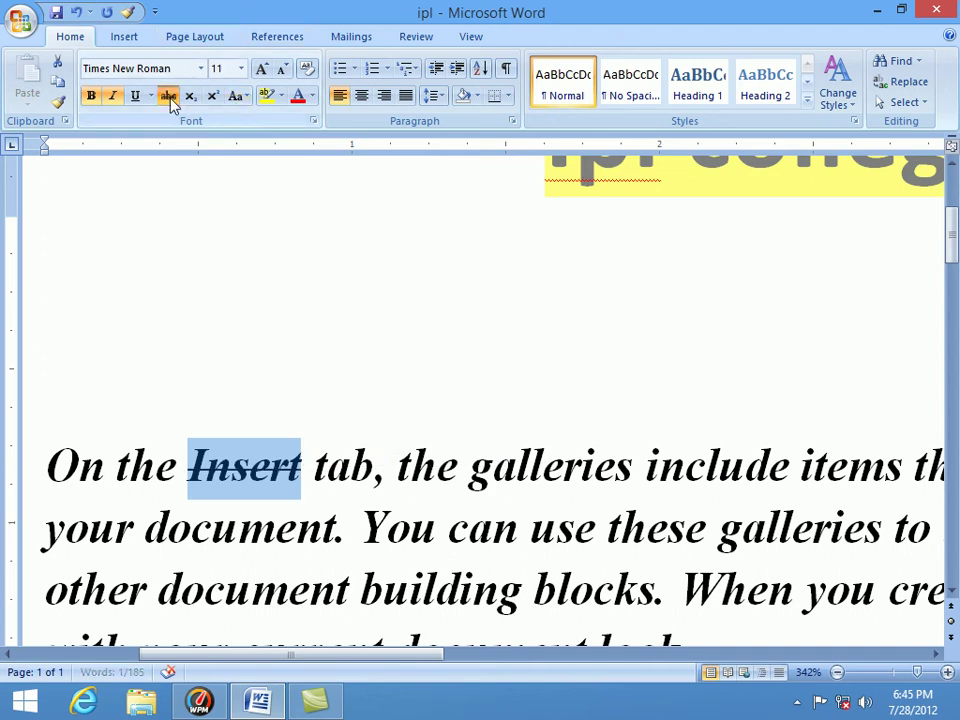
click(474, 466)
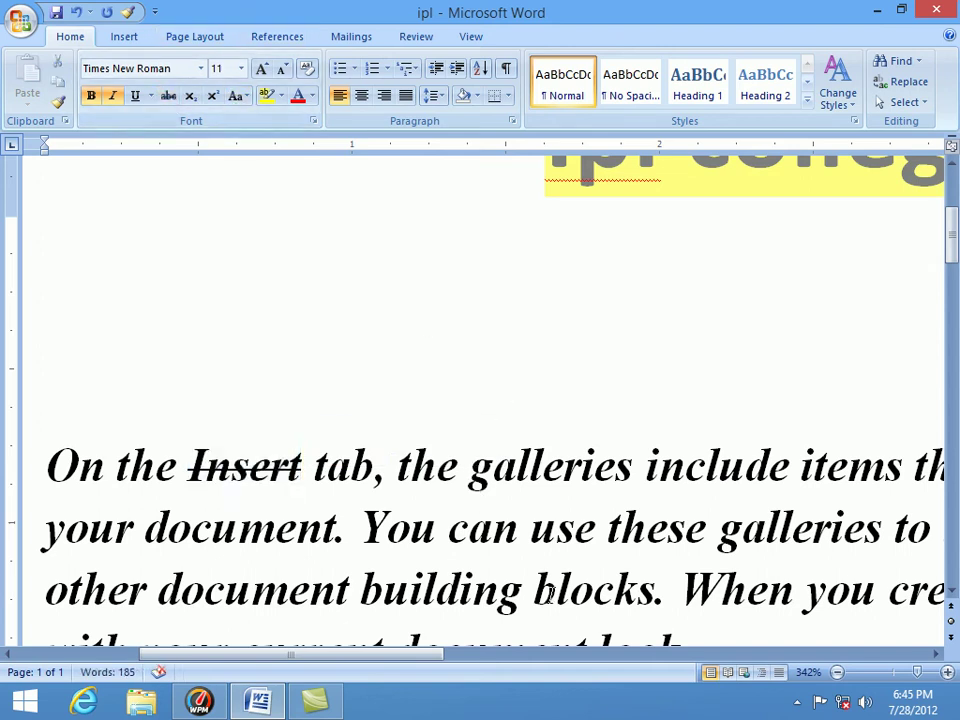
drag(337, 530, 145, 522)
click(165, 97)
scroll(418, 414, down, 2)
scroll(469, 469, down, 4)
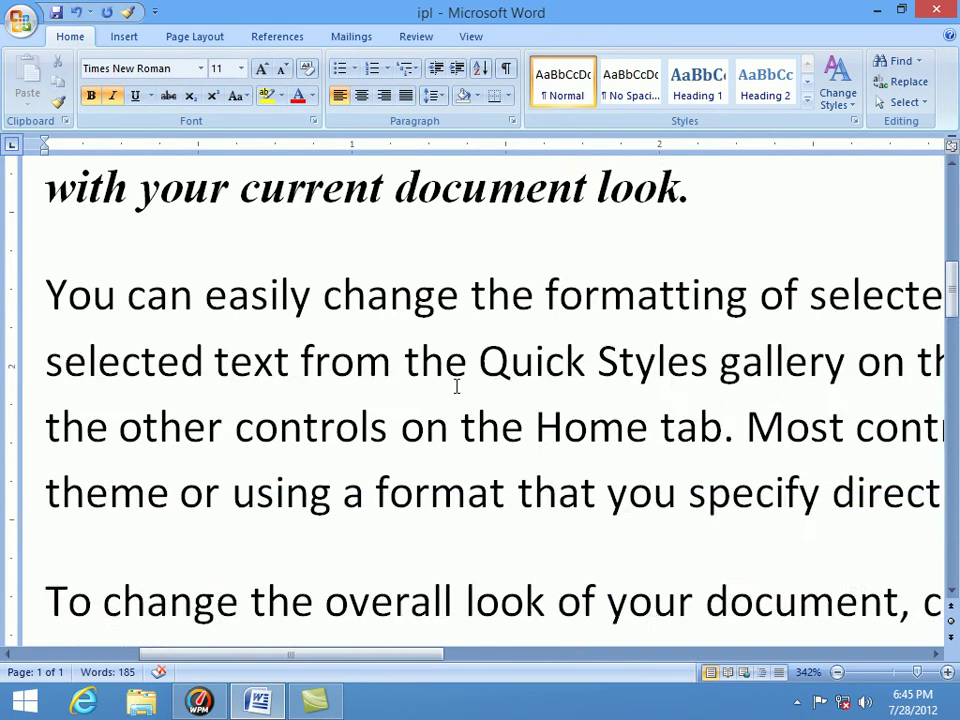
scroll(456, 386, up, 3)
mouse_move(586, 497)
mouse_down()
mouse_move(395, 477)
mouse_move(383, 432)
mouse_up()
click(168, 97)
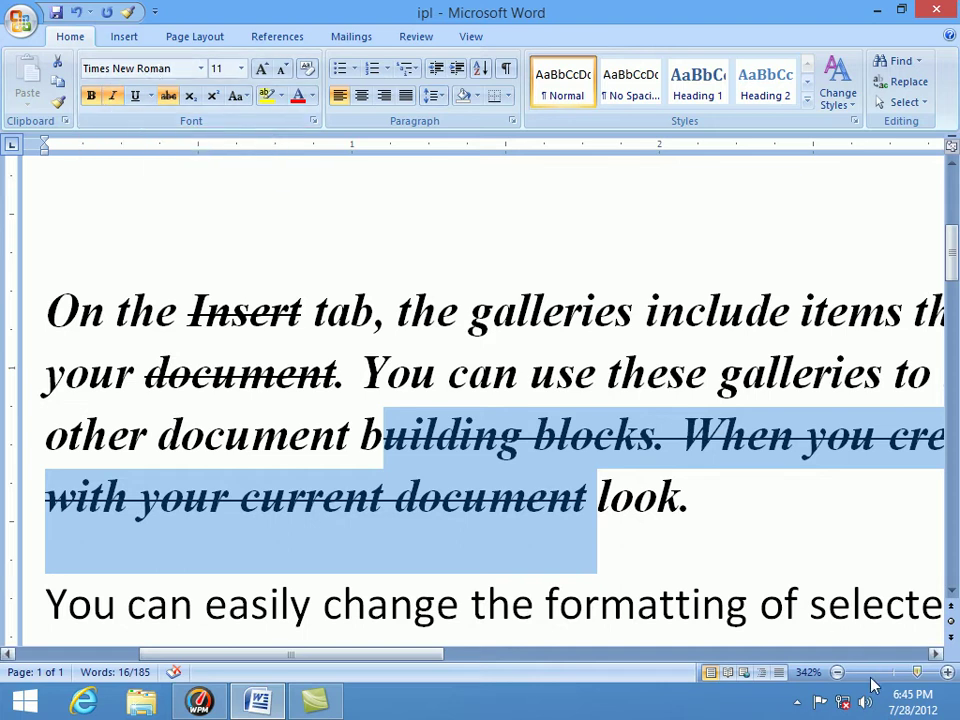
click(800, 585)
scroll(660, 483, down, 10)
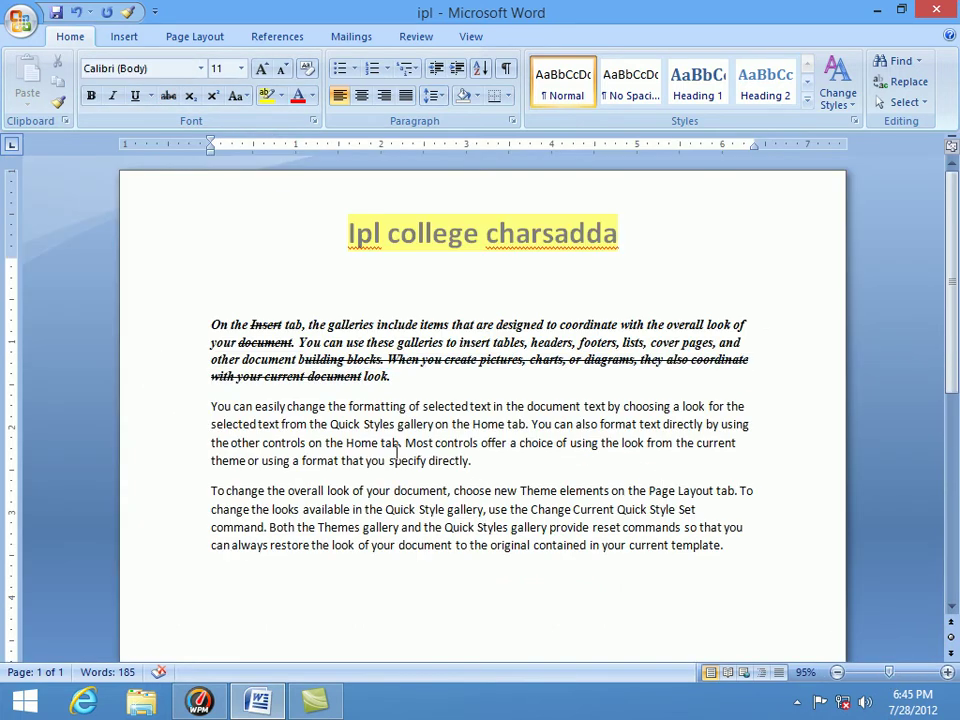
Select the second paragraph and grow its font size step by step to 200 point
drag(472, 461, 211, 404)
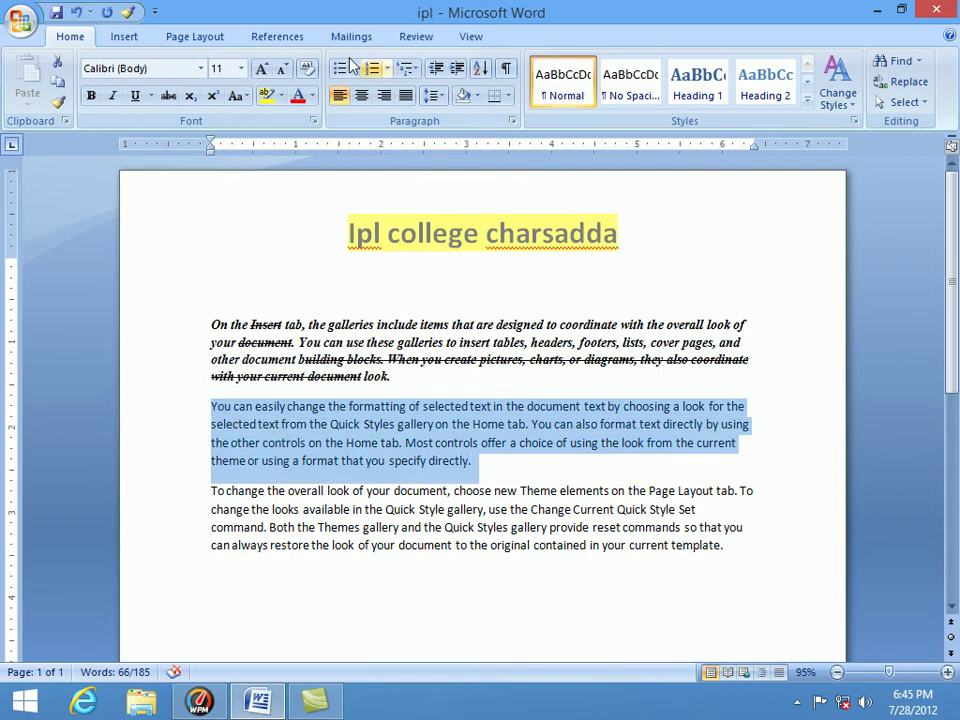
click(241, 68)
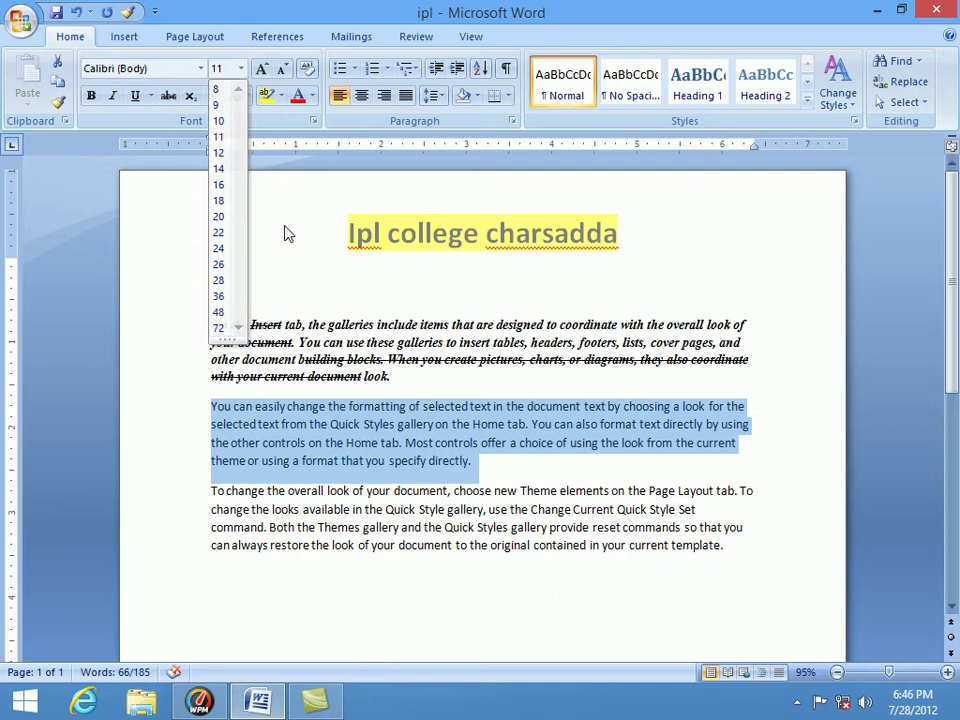
key(Escape)
click(260, 70)
click(260, 70)
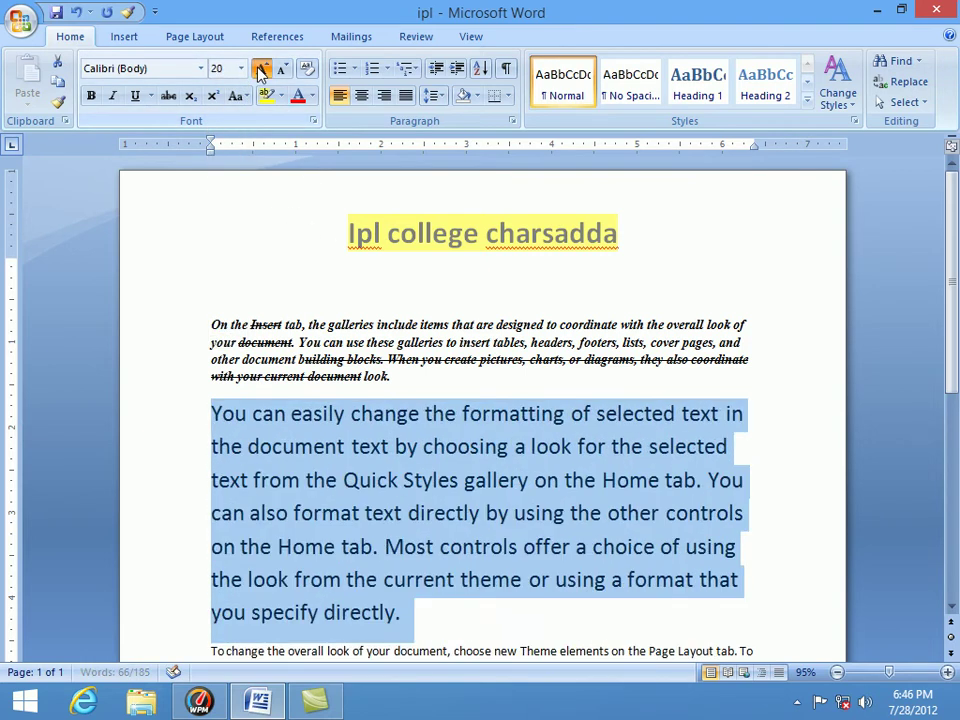
click(260, 70)
click(260, 70)
click(260, 70)
click(260, 70)
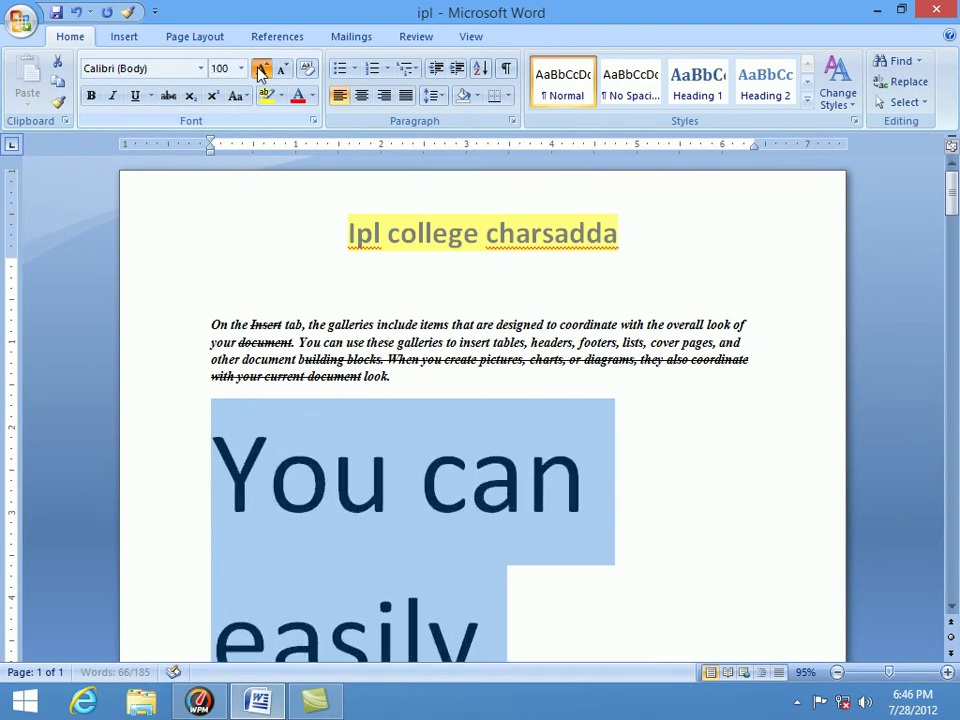
click(260, 70)
click(260, 70)
click(260, 70)
click(260, 70)
click(260, 70)
click(260, 70)
click(260, 70)
click(260, 70)
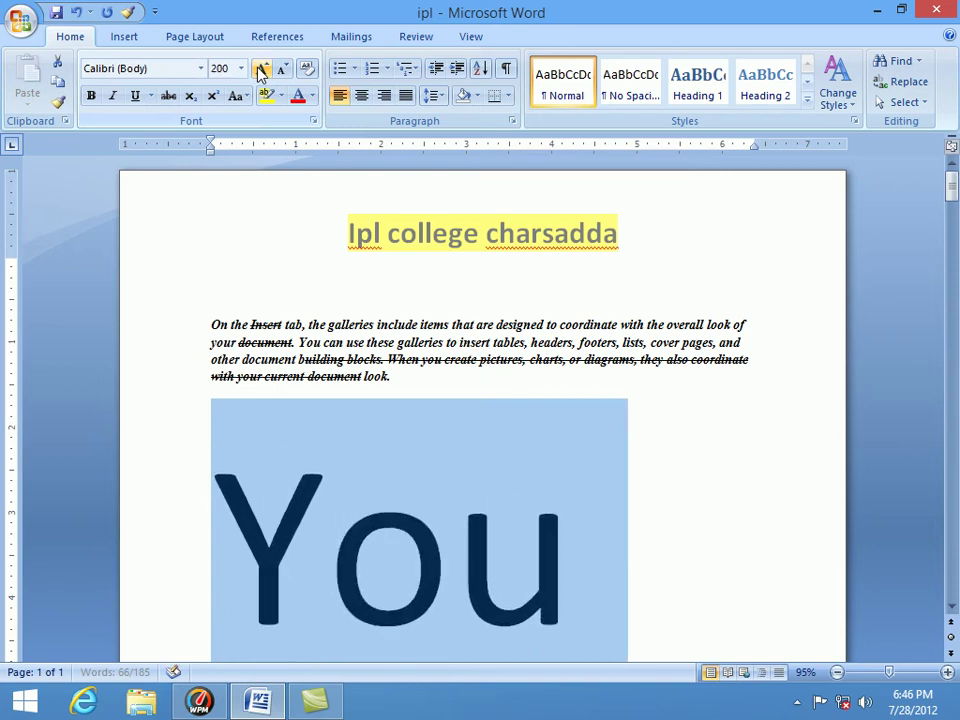
Keep enlarging the paragraph's font size through 370, 490, 620 and 710, past 1000 point
click(260, 70)
click(260, 70)
click(260, 70)
click(260, 70)
click(260, 70)
click(260, 70)
click(260, 70)
click(260, 70)
click(260, 70)
click(260, 70)
click(260, 70)
click(260, 70)
click(260, 70)
click(260, 70)
click(260, 70)
click(260, 70)
click(260, 70)
click(260, 70)
click(260, 70)
click(260, 70)
click(260, 70)
click(260, 70)
click(260, 70)
click(260, 70)
click(260, 70)
click(260, 70)
click(260, 70)
click(260, 70)
click(260, 70)
click(260, 70)
click(260, 70)
click(260, 70)
click(260, 70)
click(260, 70)
click(260, 70)
click(260, 70)
click(260, 70)
click(260, 70)
click(260, 70)
click(260, 70)
click(260, 70)
click(260, 70)
click(260, 70)
click(260, 70)
click(260, 70)
click(260, 70)
click(260, 70)
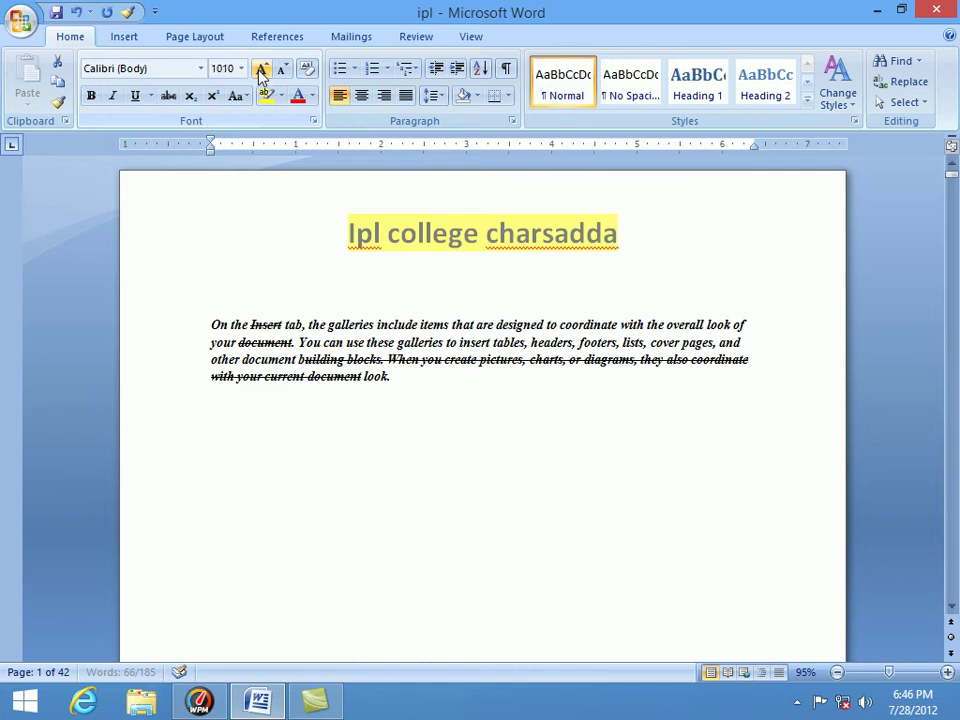
click(260, 70)
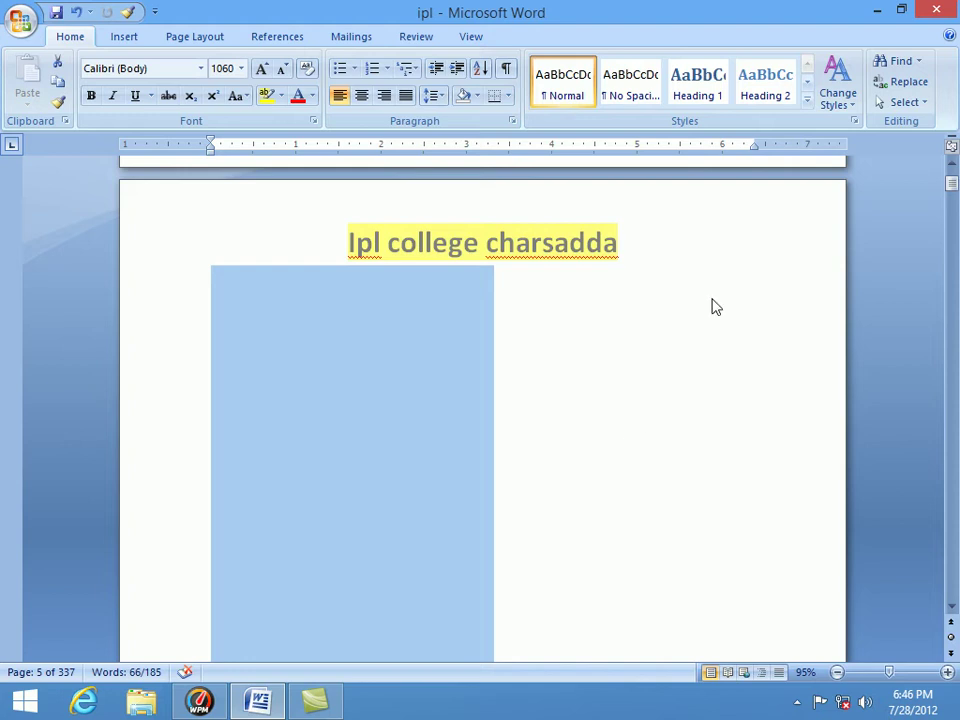
Set the second paragraph's font size back to 11 point
click(241, 69)
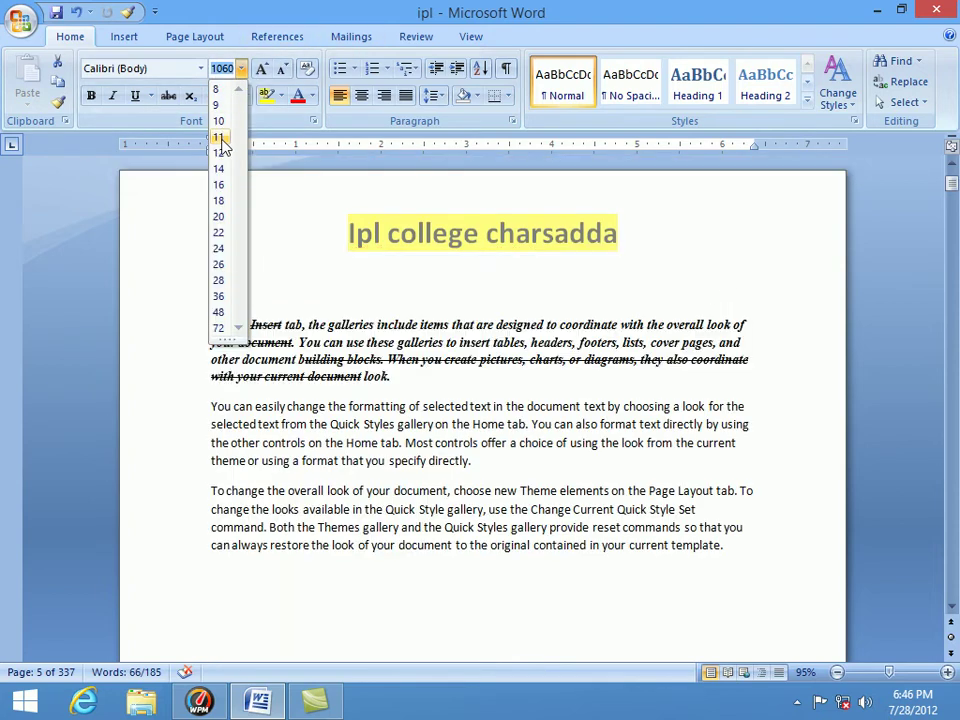
click(220, 138)
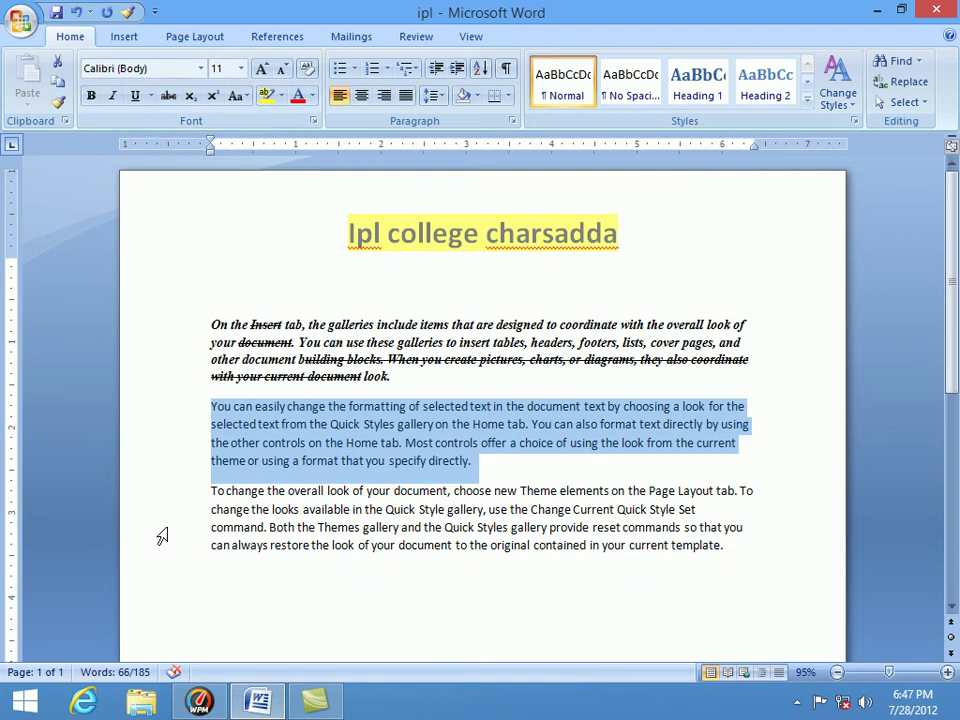
Resize the second paragraph up to 120 and back down, settling at 11 point
key(Delete)
key(ctrl+shift+period)
key(ctrl+shift+period)
key(ctrl+shift+period)
key(ctrl+shift+period)
key(ctrl+shift+period)
key(ctrl+shift+period)
key(ctrl+shift+period)
key(ctrl+shift+period)
key(ctrl+shift+period)
key(ctrl+shift+period)
key(ctrl+shift+period)
key(ctrl+shift+period)
key(ctrl+shift+period)
key(ctrl+shift+period)
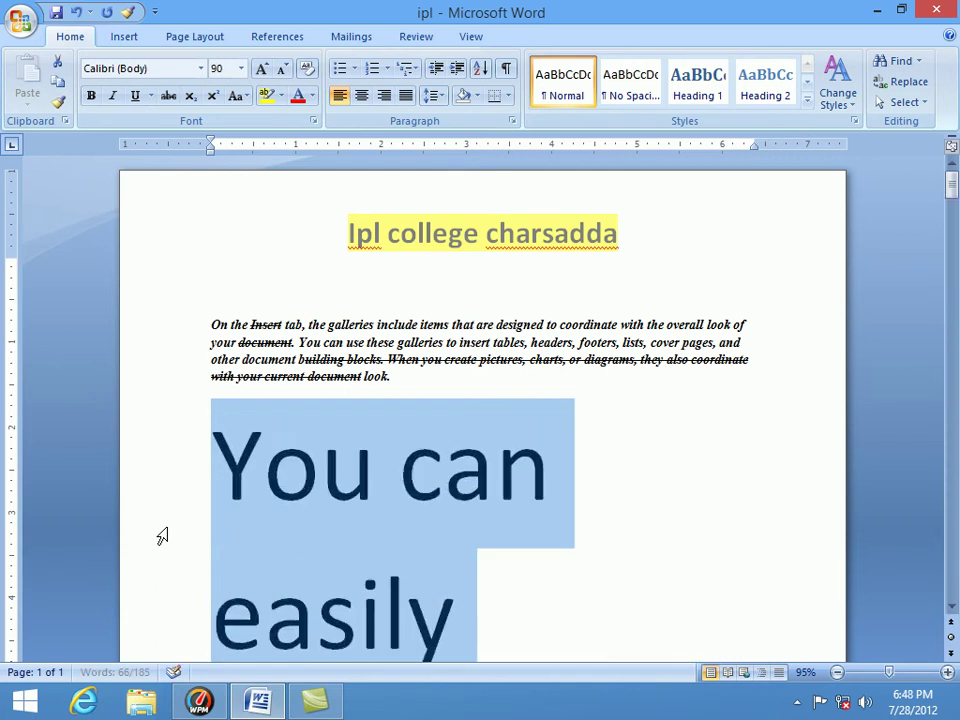
key(ctrl+shift+period)
key(ctrl+shift+period)
key(ctrl+shift+period)
key(ctrl+shift+comma)
key(ctrl+shift+comma)
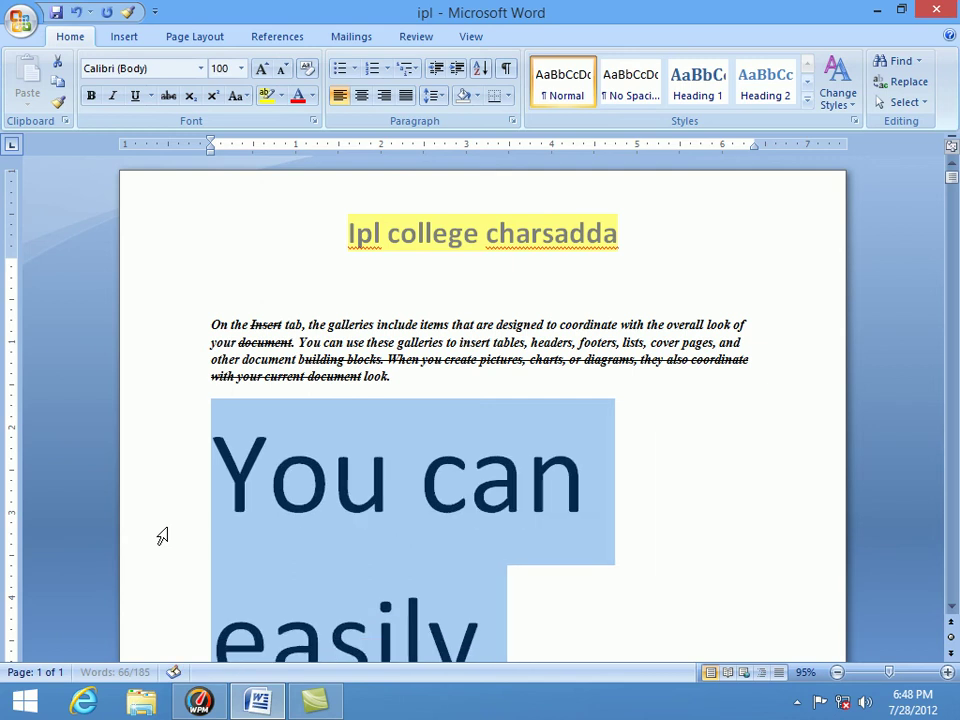
key(ctrl+shift+comma)
key(ctrl+shift+comma)
key(ctrl+shift+comma)
key(ctrl+shift+comma)
key(ctrl+shift+comma)
key(ctrl+shift+comma)
key(ctrl+shift+comma)
key(ctrl+shift+comma)
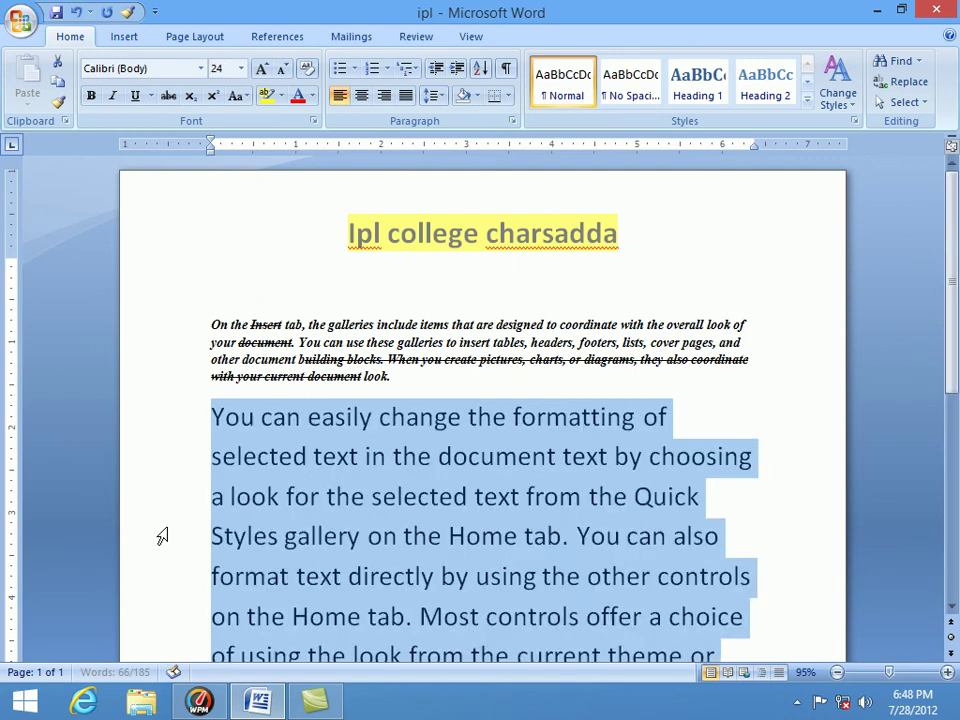
key(ctrl+shift+comma)
key(ctrl+shift+comma)
key(ctrl+shift+comma)
key(ctrl+shift+comma)
key(ctrl+shift+comma)
key(ctrl+shift+comma)
key(ctrl+shift+comma)
key(ctrl+shift+comma)
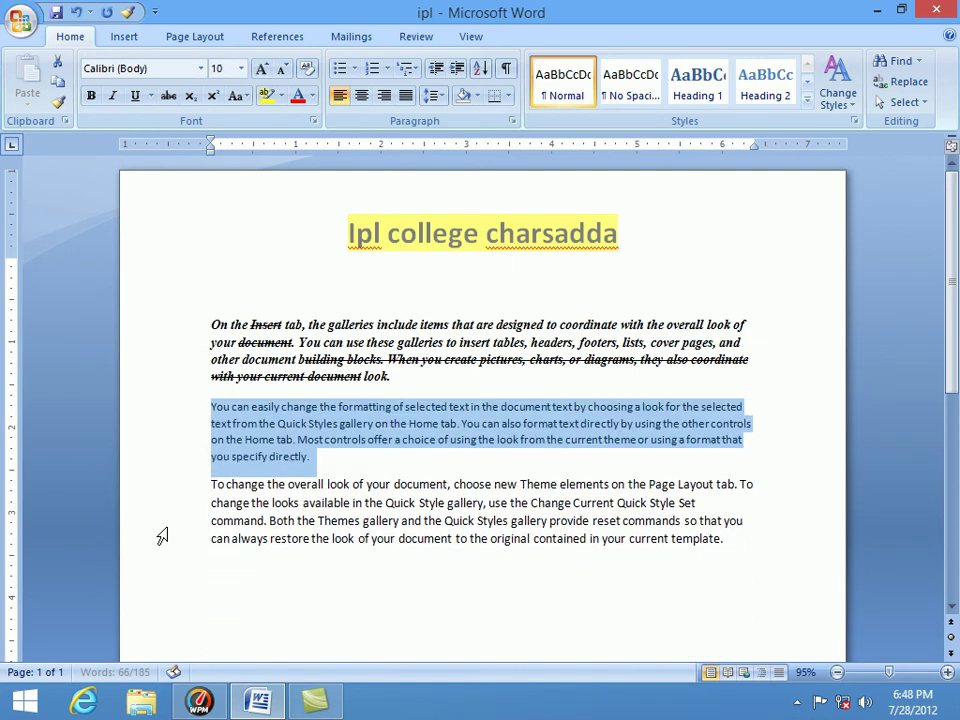
key(ctrl+shift+period)
key(ctrl+shift+period)
key(ctrl+shift+comma)
key(ctrl+shift+period)
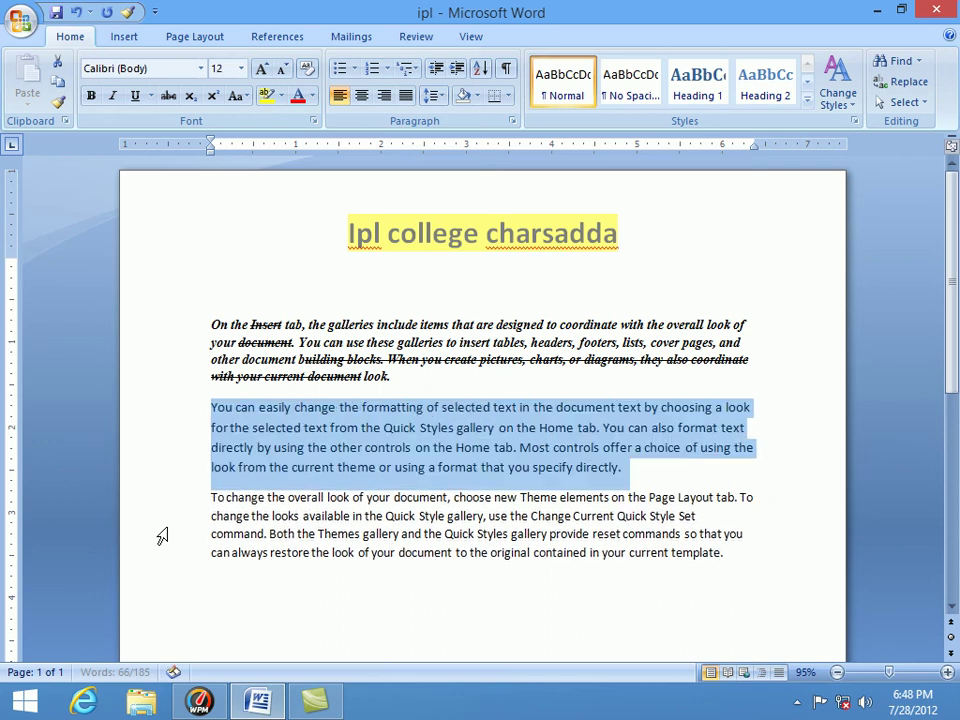
key(ctrl+shift+comma)
key(ctrl+shift+period)
key(ctrl+shift+comma)
key(ctrl+shift+period)
key(ctrl+shift+comma)
key(ctrl+shift+comma)
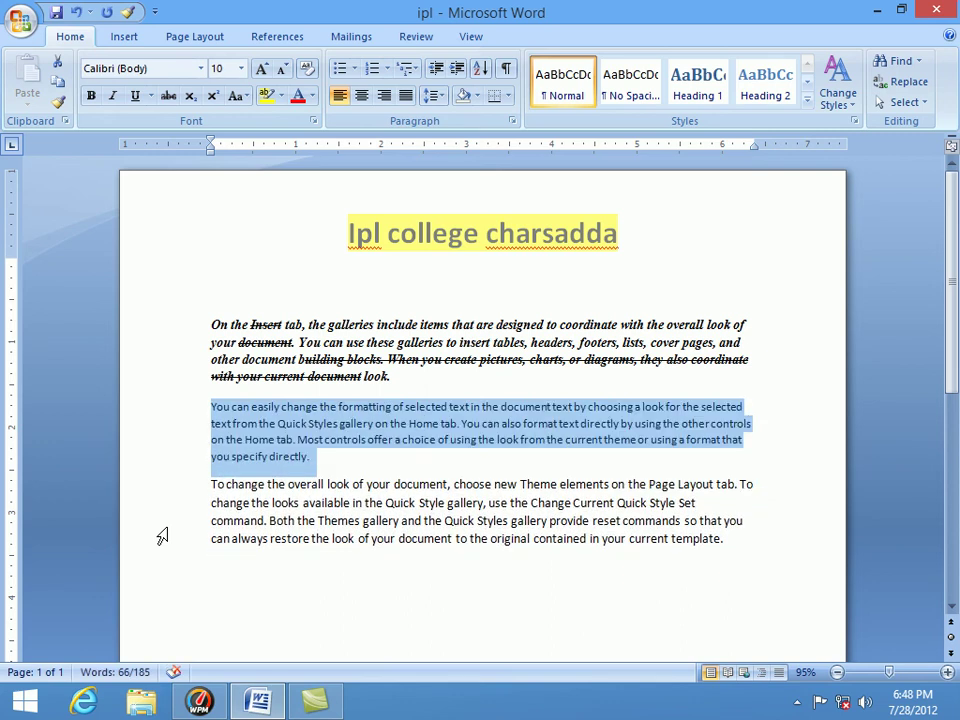
key(ctrl+shift+period)
key(ctrl+shift+comma)
Enlarge the second paragraph's text to 110 point with Ctrl+Shift+>
key(ctrl+shift+period)
key(ctrl+shift+period)
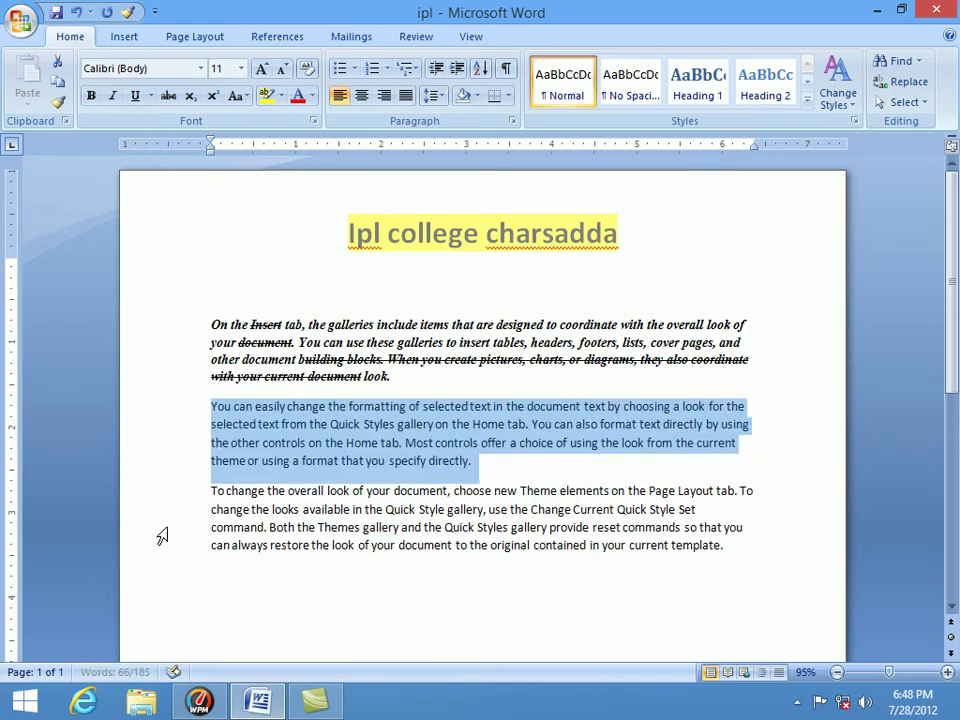
key(ctrl+shift+period)
key(ctrl+shift+period)
key(ctrl+shift+period)
key(ctrl+shift+comma)
key(ctrl+shift+comma)
key(ctrl+shift+comma)
key(ctrl+shift+comma)
key(ctrl+shift+comma)
key(ctrl+shift+comma)
key(ctrl+shift+comma)
key(ctrl+shift+comma)
key(ctrl+shift+period)
key(ctrl+shift+period)
key(ctrl+shift+period)
key(ctrl+shift+period)
key(ctrl+shift+period)
key(ctrl+shift+period)
key(ctrl+shift+period)
key(ctrl+shift+period)
key(ctrl+shift+period)
key(ctrl+shift+period)
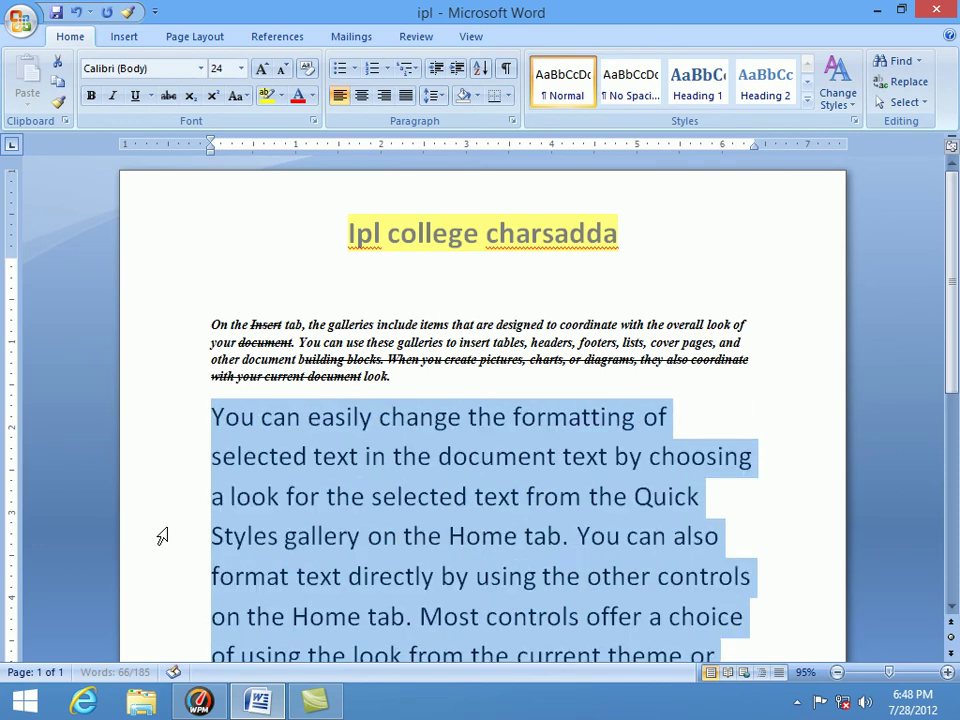
key(ctrl+shift+period)
key(ctrl+shift+period)
key(ctrl+shift+period)
key(ctrl+shift+period)
key(ctrl+shift+comma)
key(ctrl+shift+comma)
key(ctrl+shift+period)
key(ctrl+shift+period)
key(ctrl+shift+period)
key(ctrl+shift+period)
key(ctrl+shift+period)
key(ctrl+shift+period)
key(ctrl+shift+period)
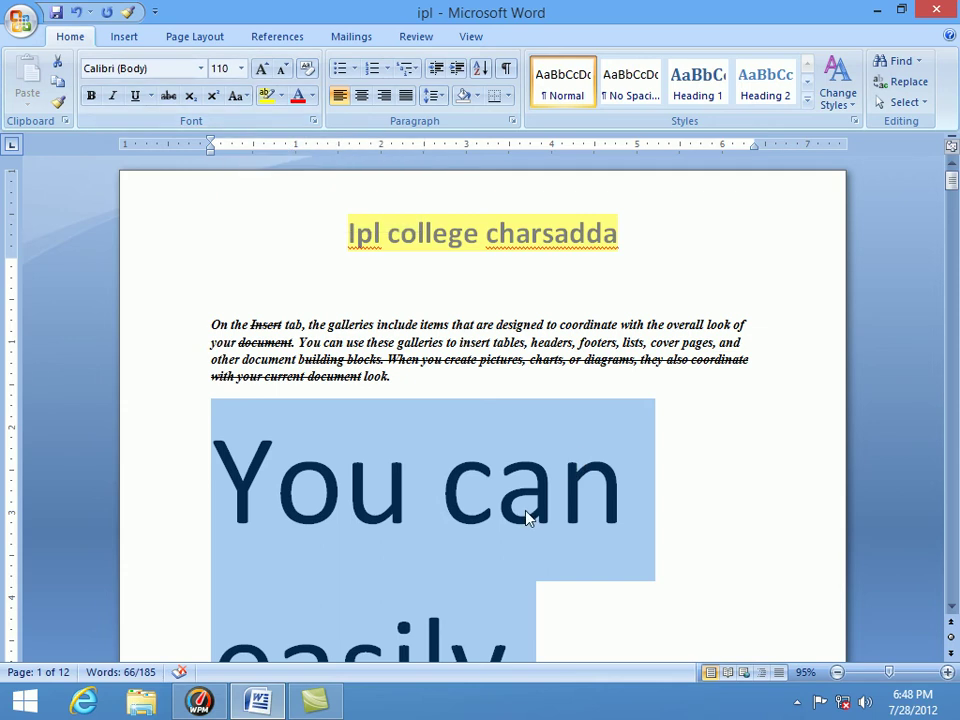
Shrink the giant paragraph text back down toward 10 point
scroll(530, 520, down, 3)
scroll(536, 535, down, 5)
scroll(540, 547, down, 1)
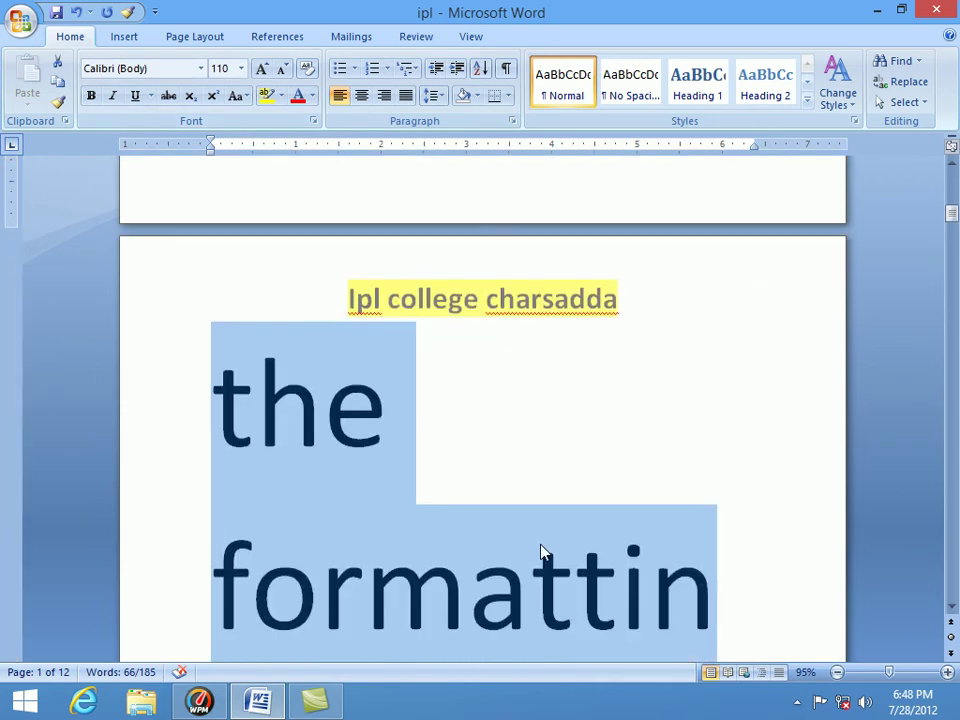
scroll(542, 549, up, 4)
key(ctrl+shift+comma)
key(ctrl+shift+comma)
key(ctrl+shift+comma)
key(ctrl+shift+comma)
key(ctrl+shift+comma)
key(ctrl+shift+comma)
key(ctrl+shift+comma)
key(ctrl+shift+comma)
key(ctrl+shift+comma)
key(ctrl+shift+period)
key(ctrl+shift+period)
key(ctrl+shift+period)
key(ctrl+shift+period)
key(ctrl+shift+period)
key(ctrl+shift+period)
key(ctrl+shift+period)
key(ctrl+shift+period)
key(ctrl+shift+period)
key(ctrl+shift+period)
key(ctrl+shift+period)
key(ctrl+shift+comma)
key(ctrl+shift+comma)
key(ctrl+shift+comma)
key(ctrl+shift+comma)
key(ctrl+shift+comma)
key(ctrl+shift+comma)
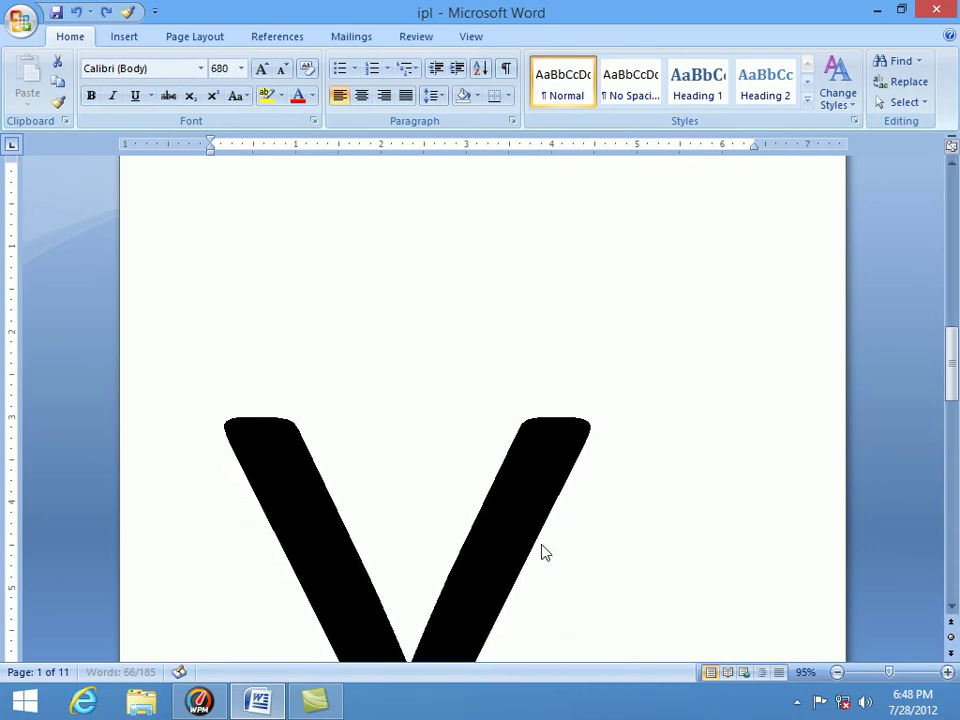
key(ctrl+shift+comma)
key(ctrl+shift+comma)
key(ctrl+shift+comma)
key(ctrl+shift+comma)
key(ctrl+shift+comma)
key(ctrl+shift+comma)
key(ctrl+shift+comma)
key(ctrl+shift+comma)
key(ctrl+shift+comma)
key(ctrl+shift+comma)
key(ctrl+shift+comma)
key(ctrl+shift+comma)
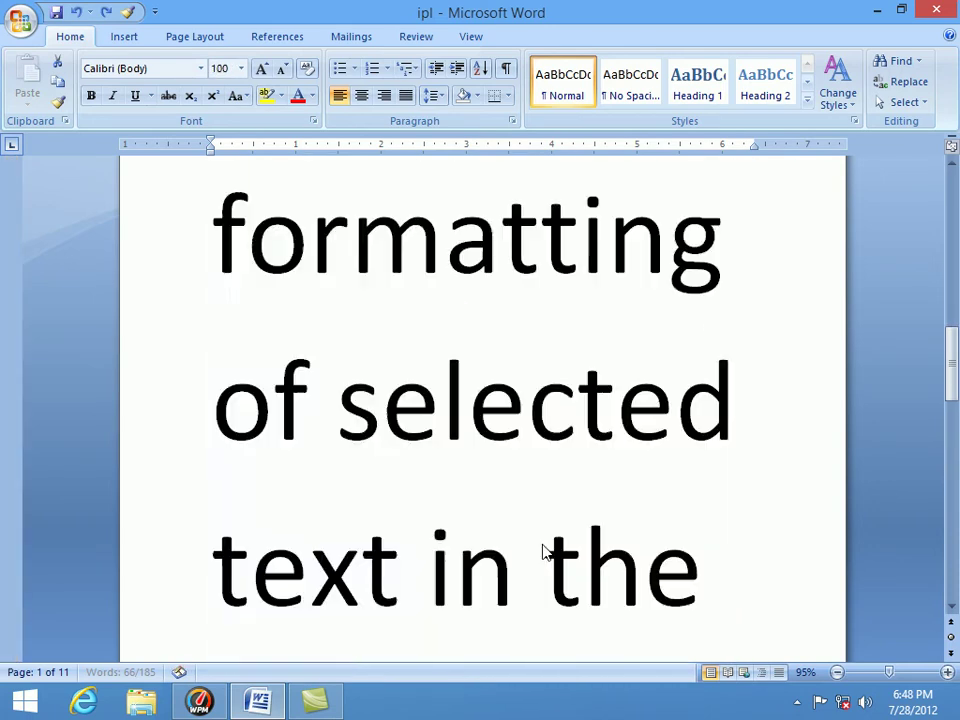
key(ctrl+shift+comma)
key(ctrl+shift+comma)
key(ctrl+shift+comma)
Toggle italic, underline and bold, then select all and delete the body text
key(ctrl+i)
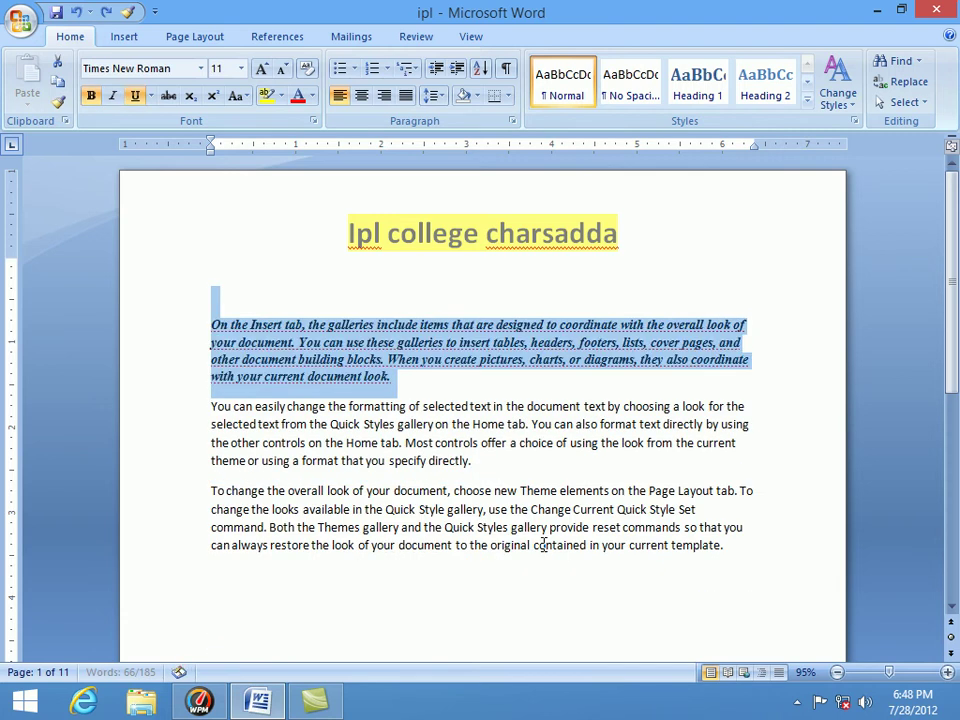
key(ctrl+u)
key(ctrl+b)
key(ctrl+a)
key(Delete)
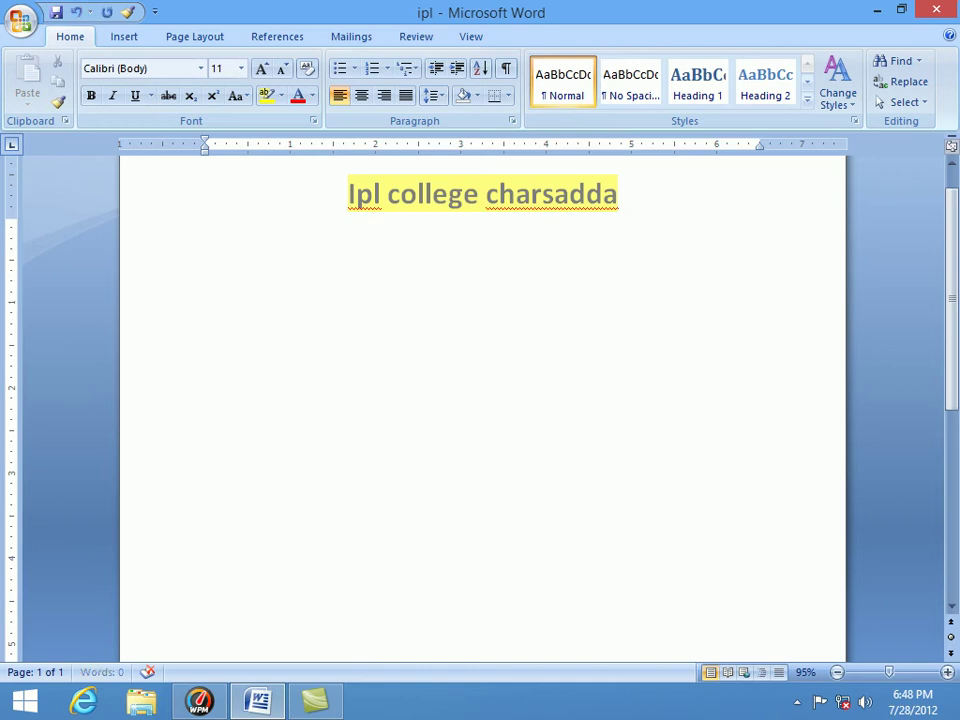
Type 'h2o' on the empty page
scroll(575, 518, up, 6)
scroll(575, 518, up, 2)
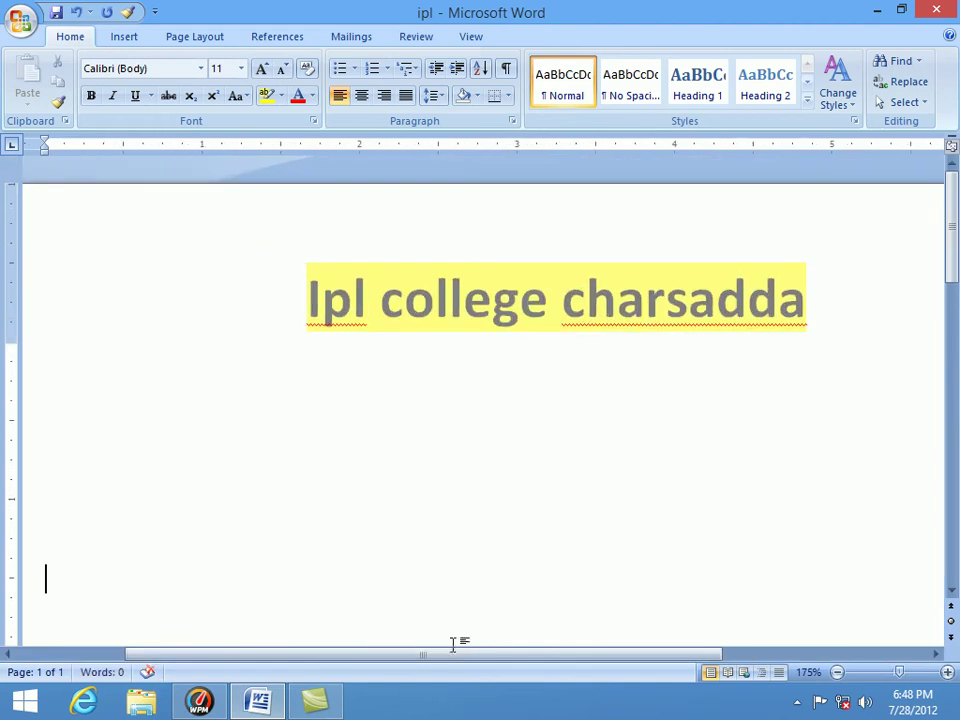
drag(405, 655, 360, 655)
scroll(632, 543, down, 3)
scroll(632, 543, up, 1)
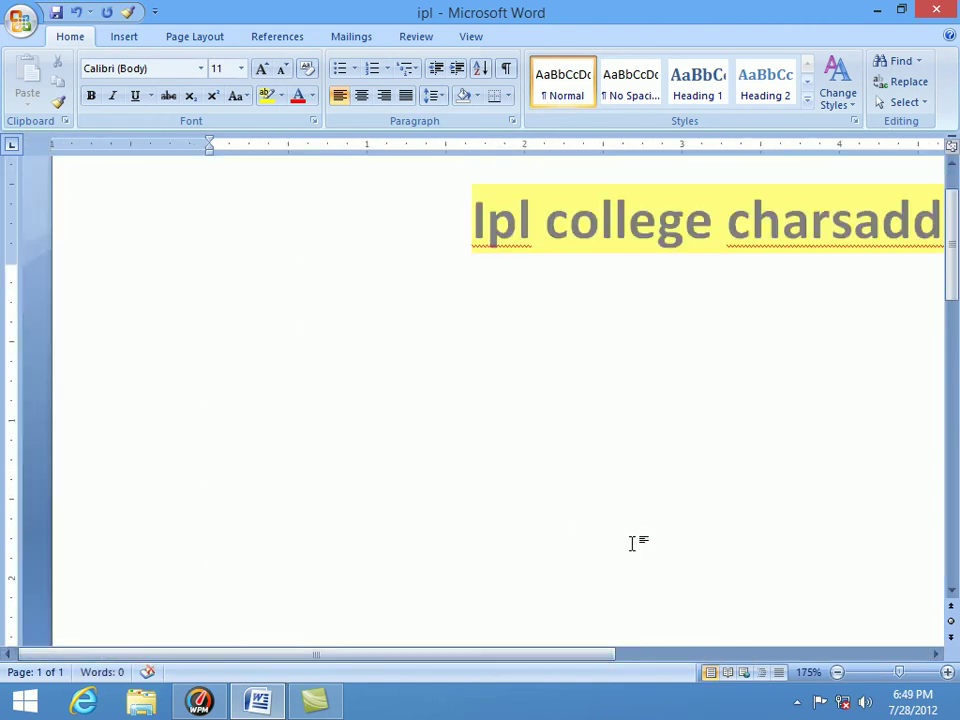
text(h2o)
scroll(570, 610, up, 4)
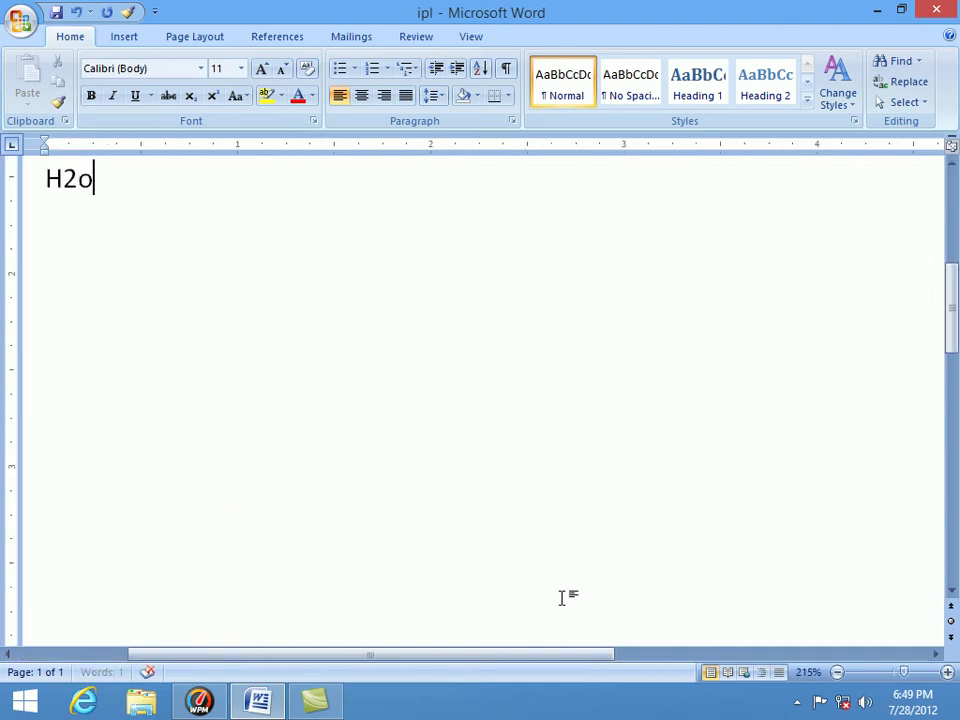
drag(430, 659, 276, 660)
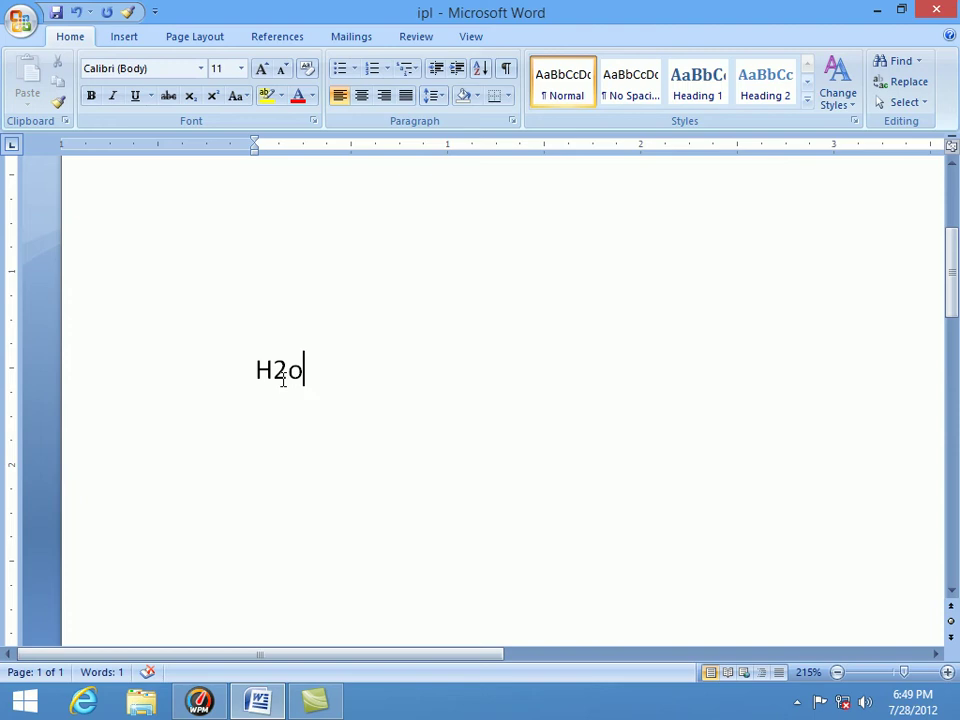
Make the 2 in H2o a subscript and start a new line below
drag(273, 372, 287, 372)
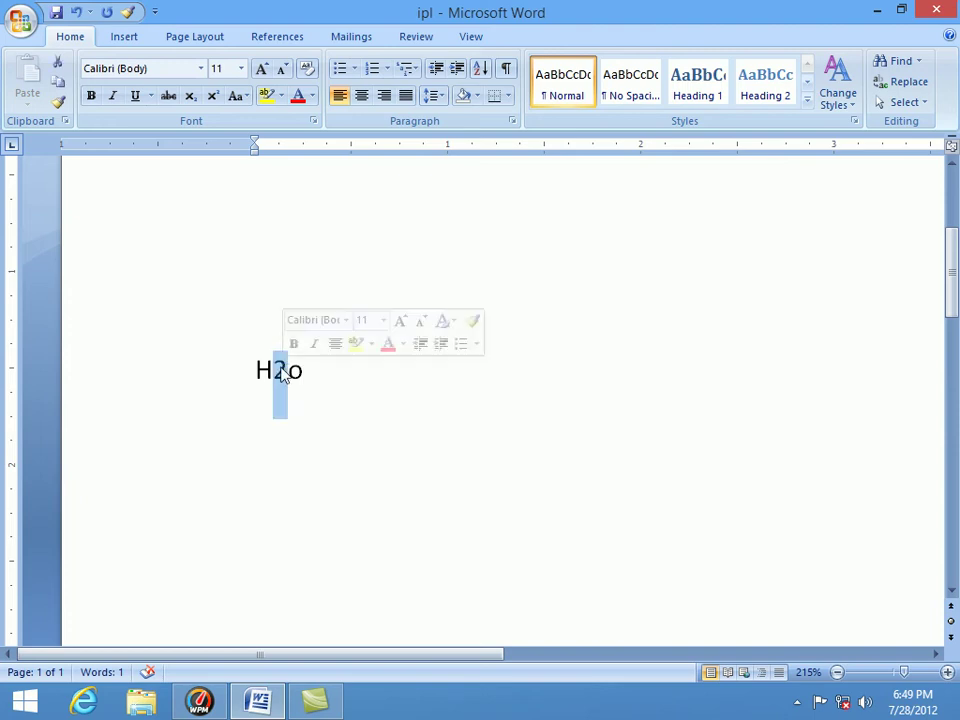
click(190, 96)
click(407, 422)
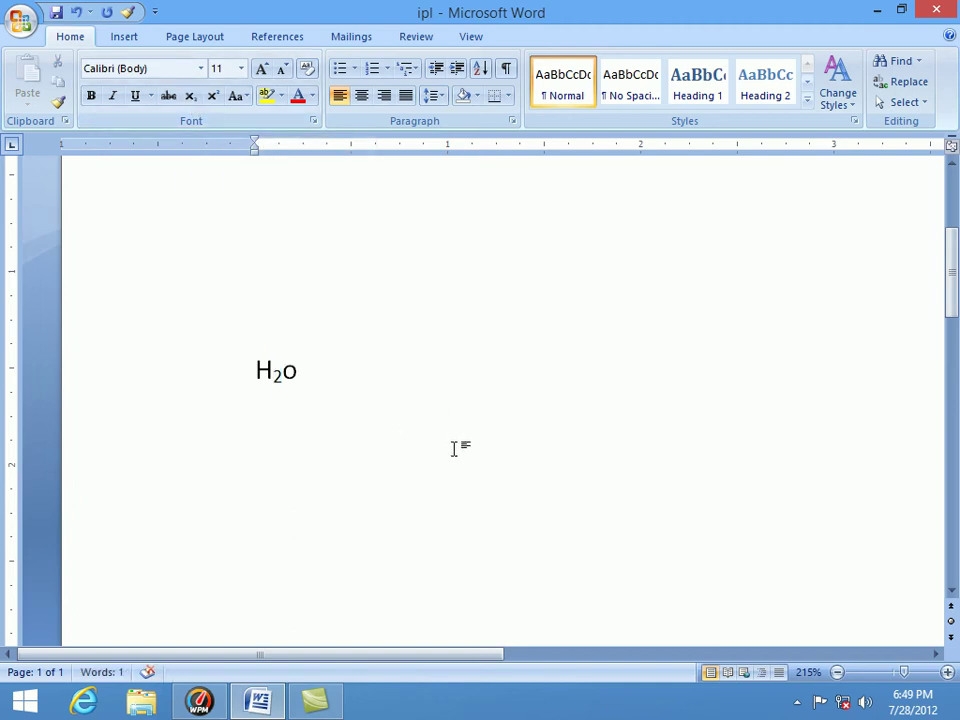
key(Return)
key(Return)
Type 'a2+b2+2ab' and superscript the 2s after a and b
text(a2+b2+)
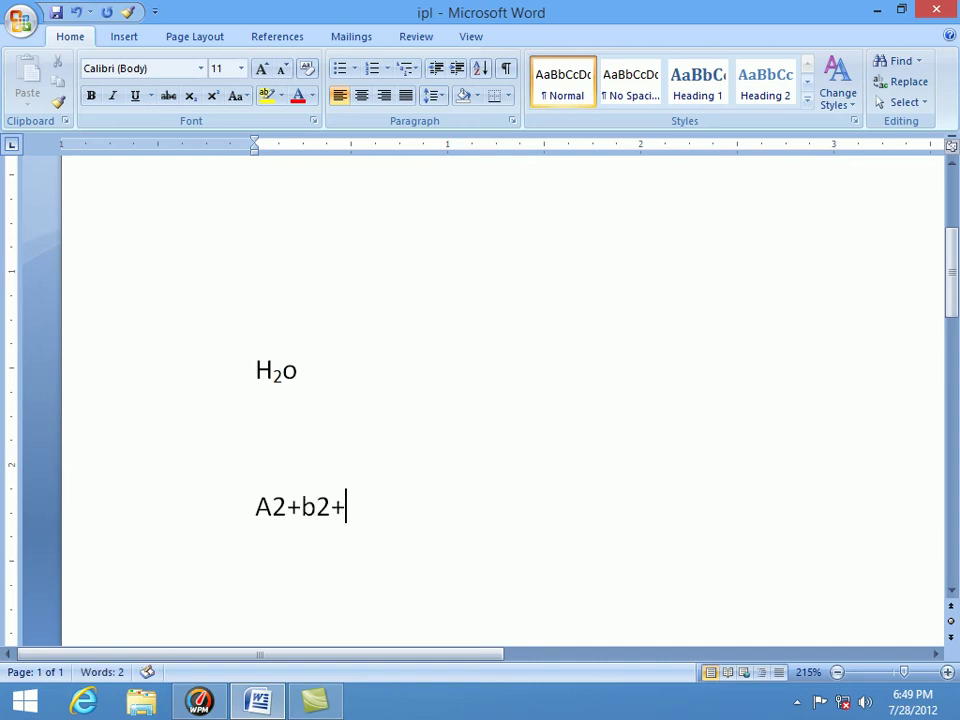
text(2ab)
ctrl+scroll(443, 513, up, 5)
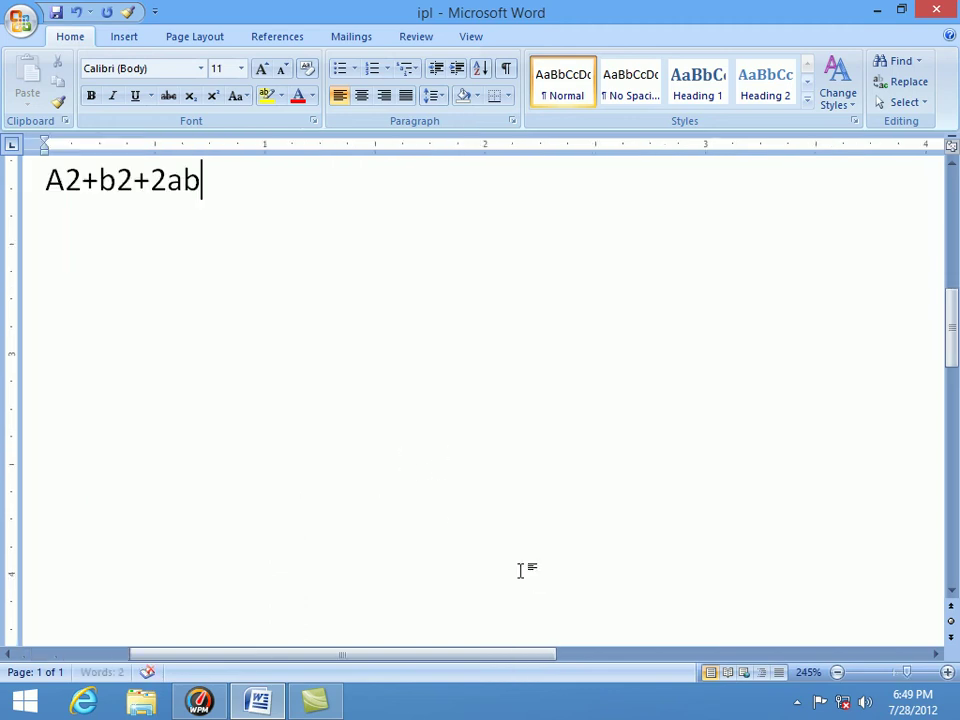
scroll(490, 512, up, 4)
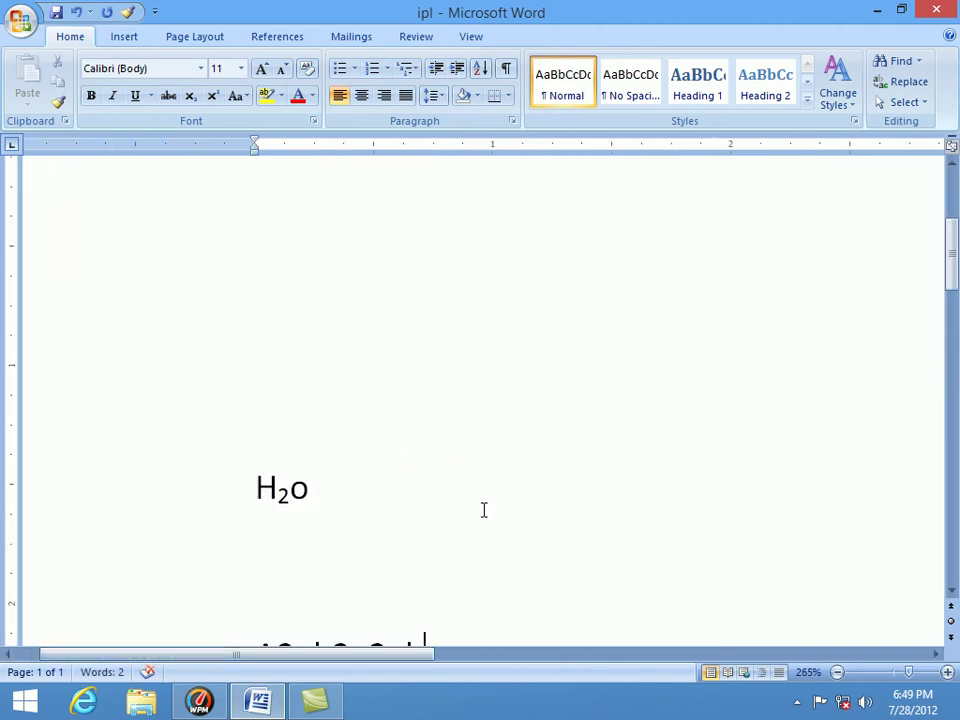
scroll(430, 490, down, 2)
drag(286, 419, 297, 420)
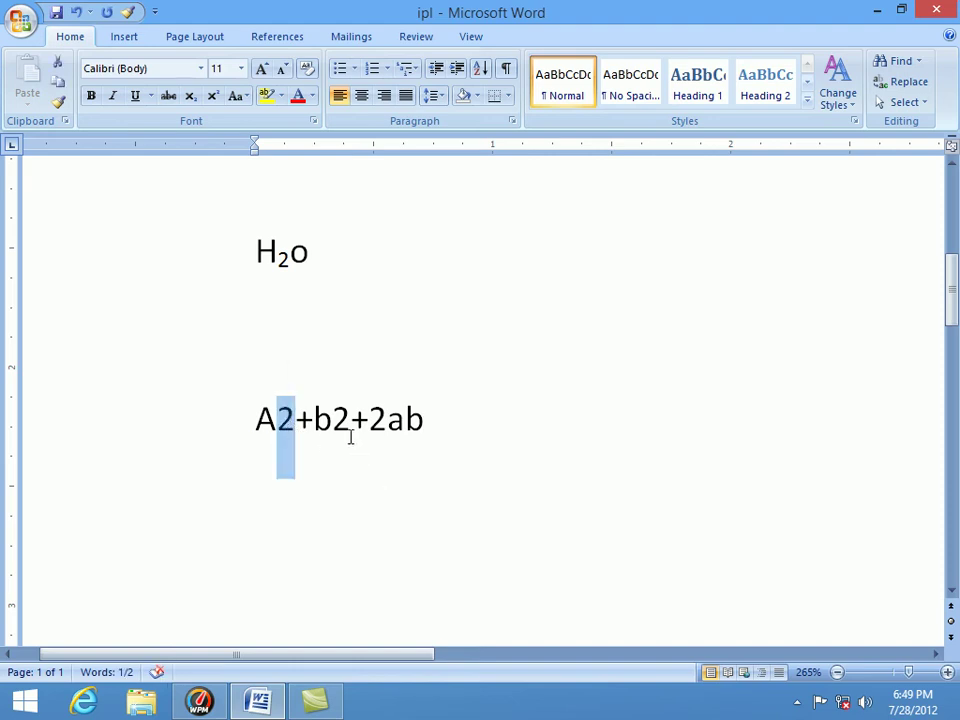
ctrl+drag(333, 419, 350, 420)
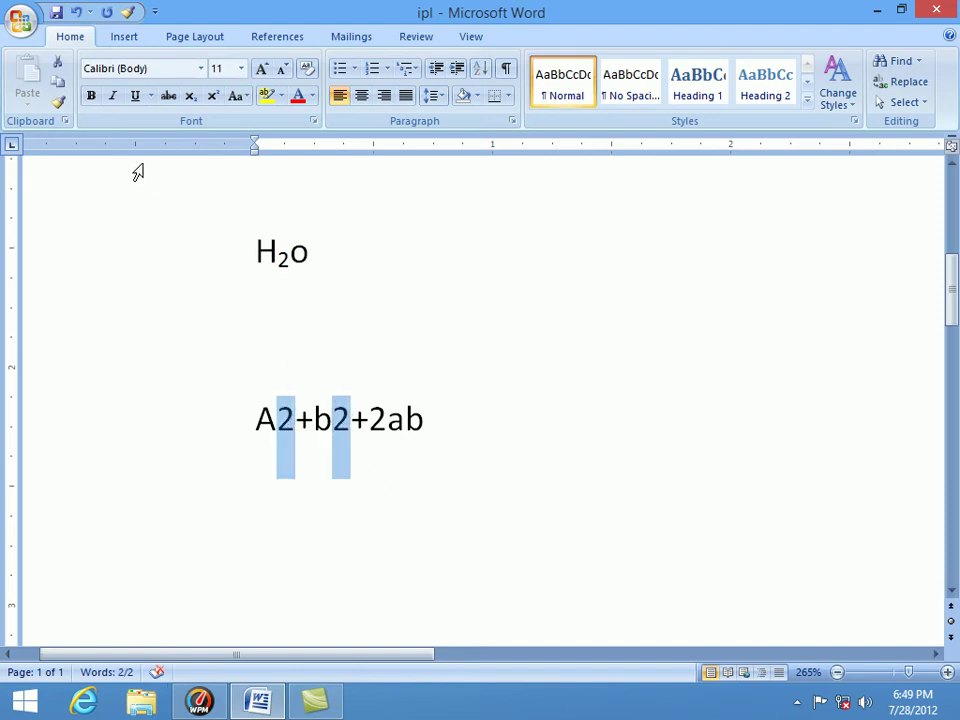
click(212, 95)
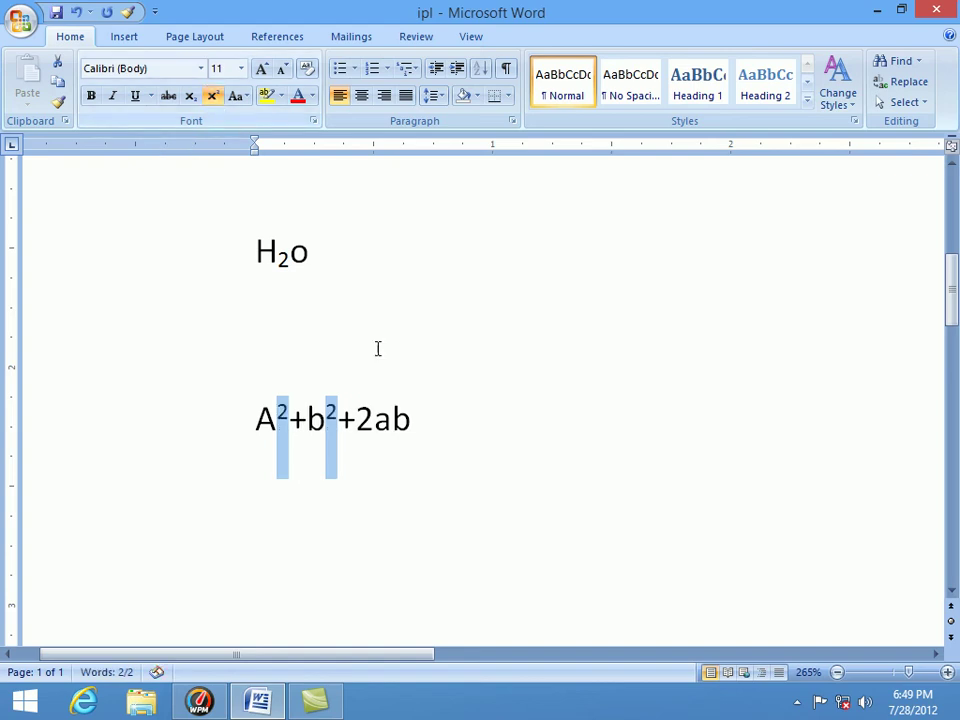
click(465, 448)
Change the formula's capital A to lowercase with Shift+F3
drag(274, 419, 257, 420)
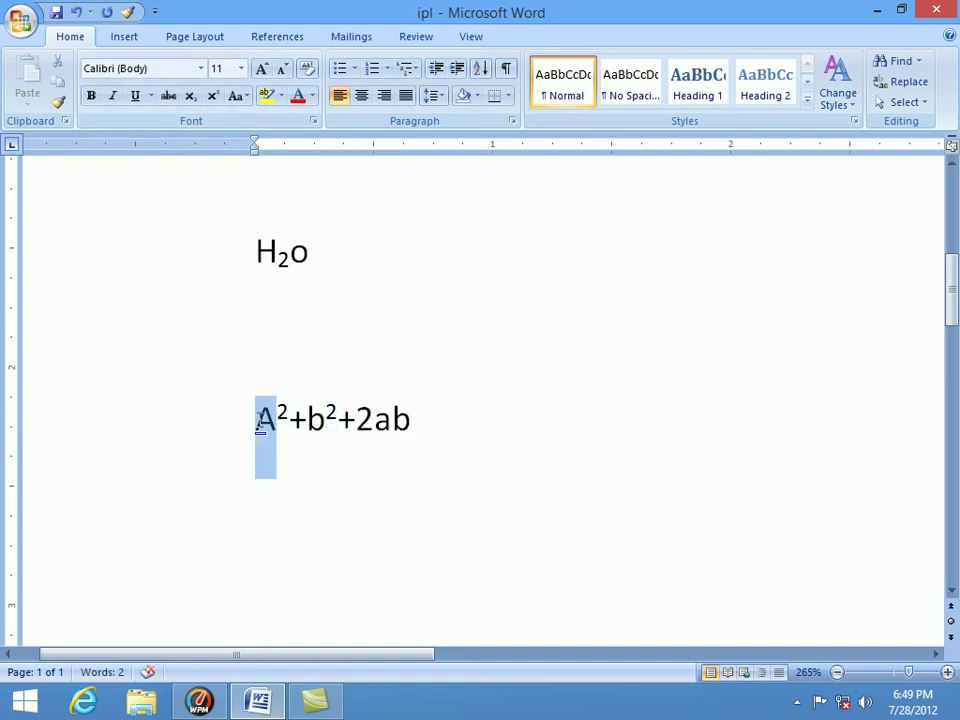
key(shift+F2)
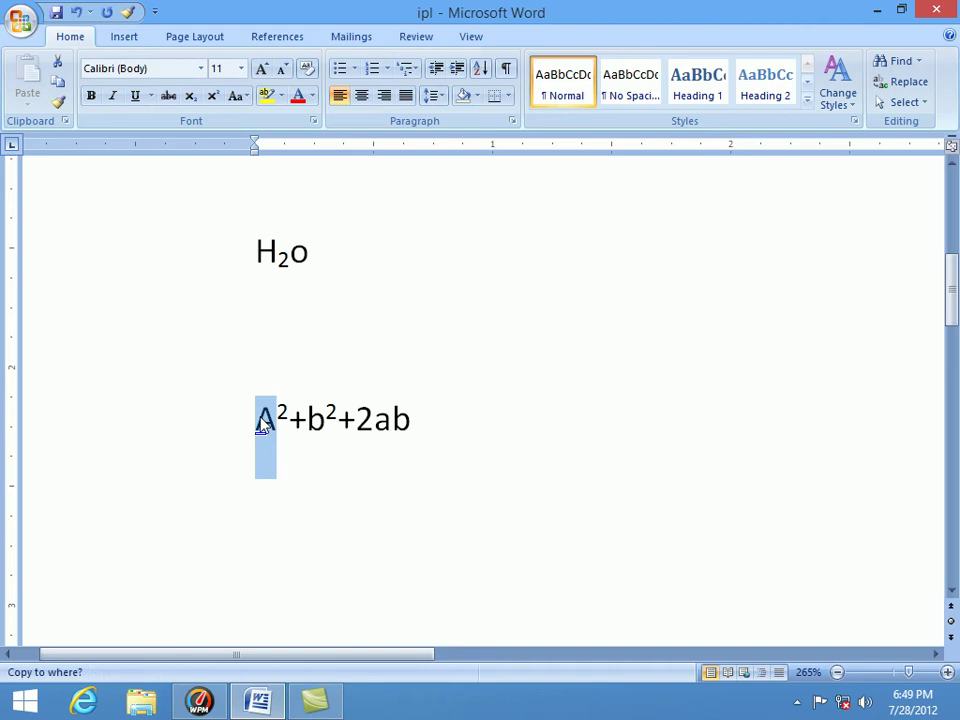
key(shift+F3)
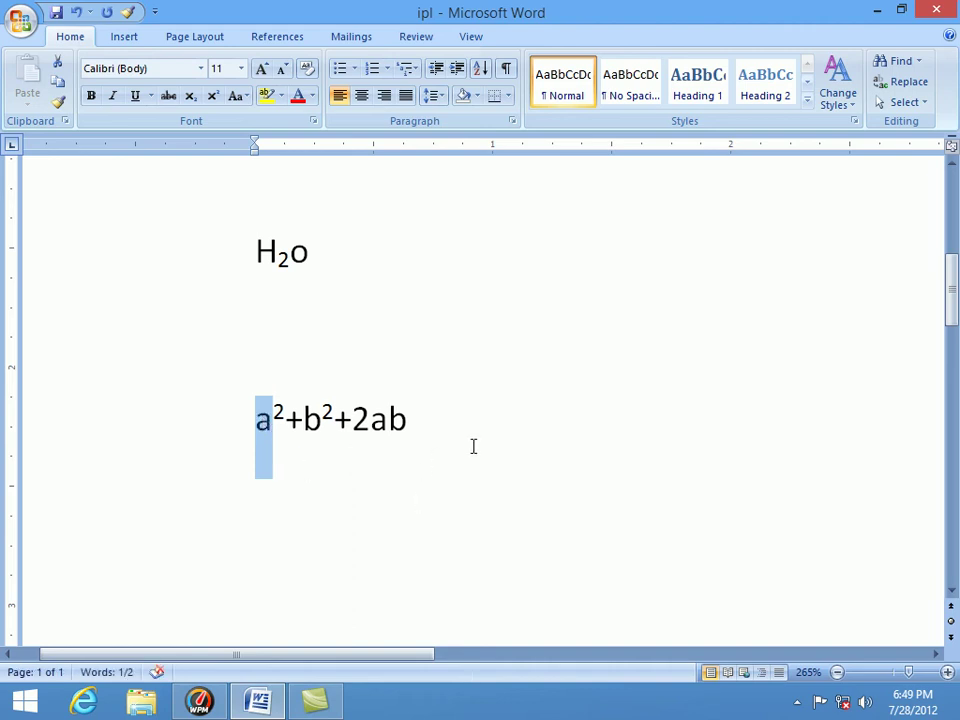
click(476, 443)
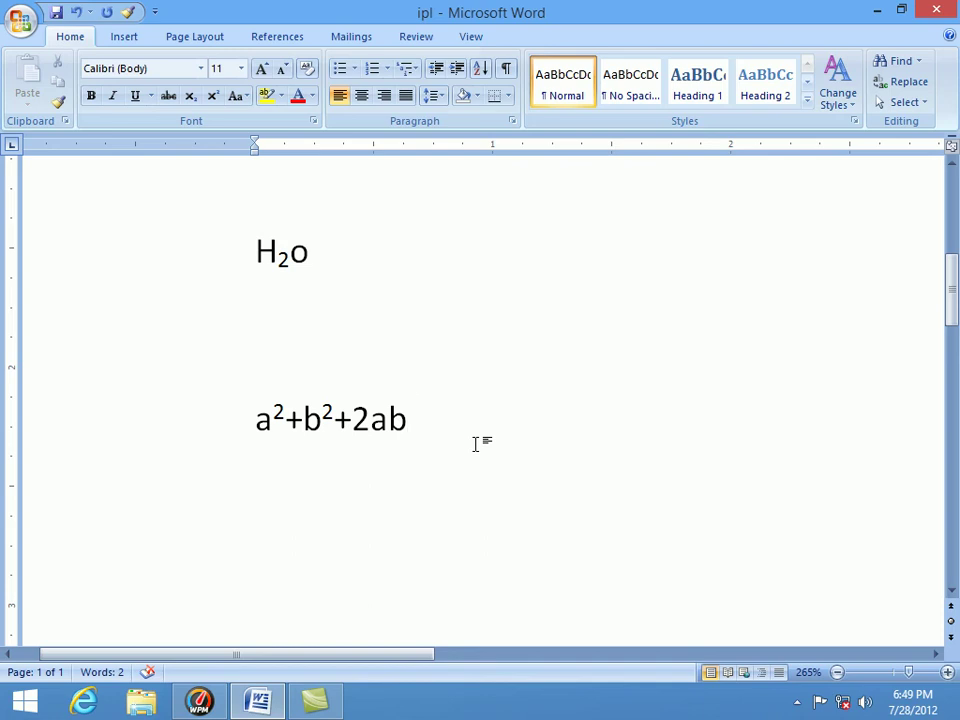
Select the superscript 2 after b in the formula
scroll(497, 413, up, 3)
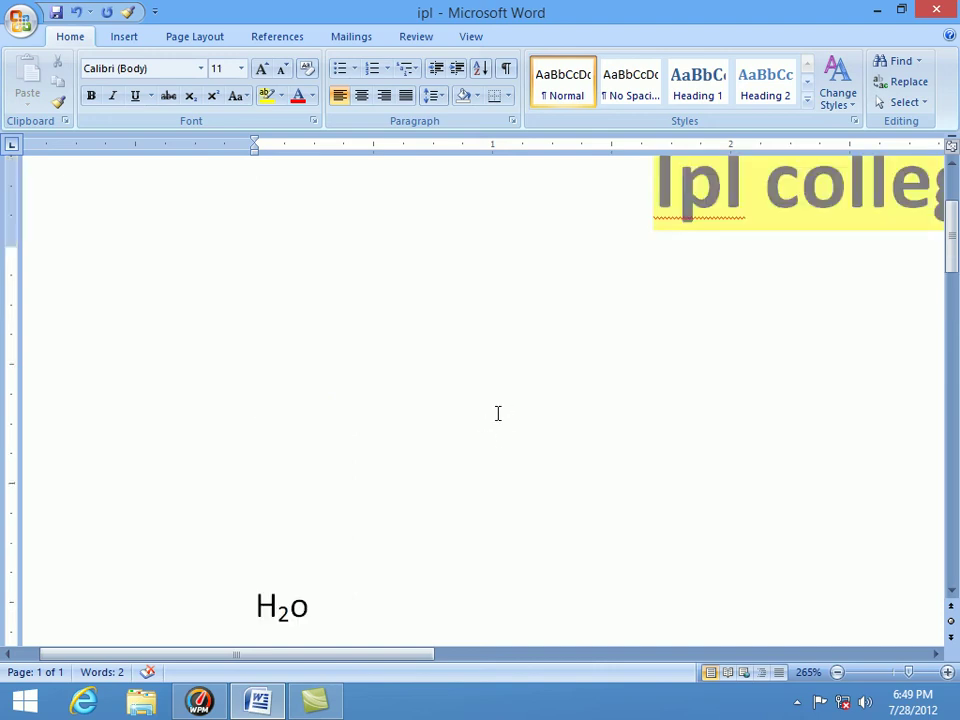
scroll(498, 413, down, 2)
ctrl+scroll(498, 413, up, 6)
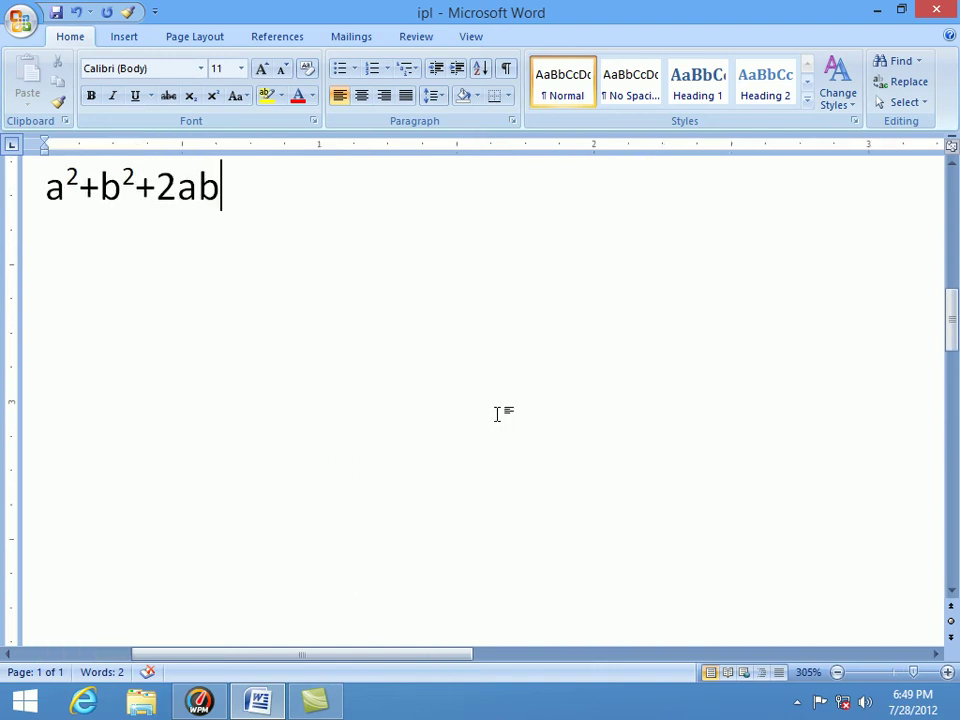
scroll(214, 300, up, 1)
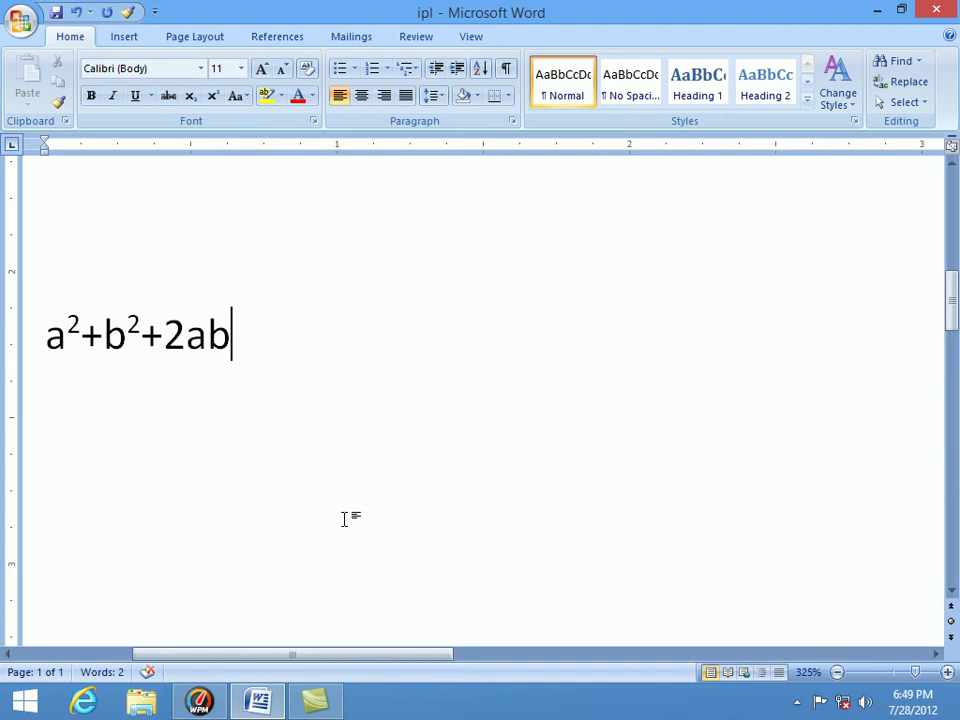
drag(236, 657, 169, 657)
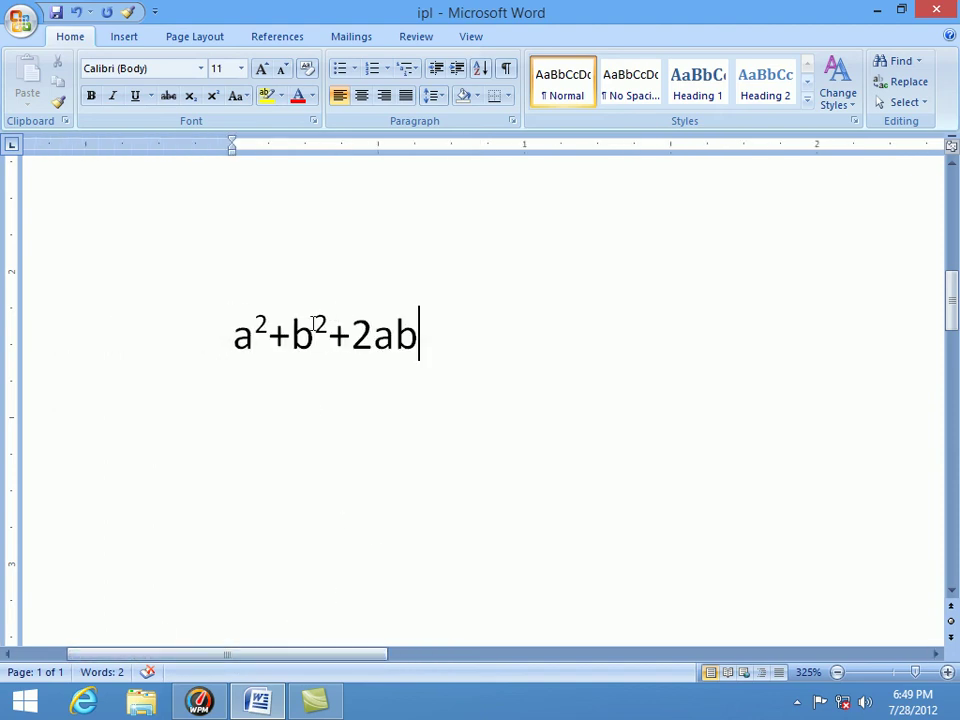
drag(329, 330, 316, 330)
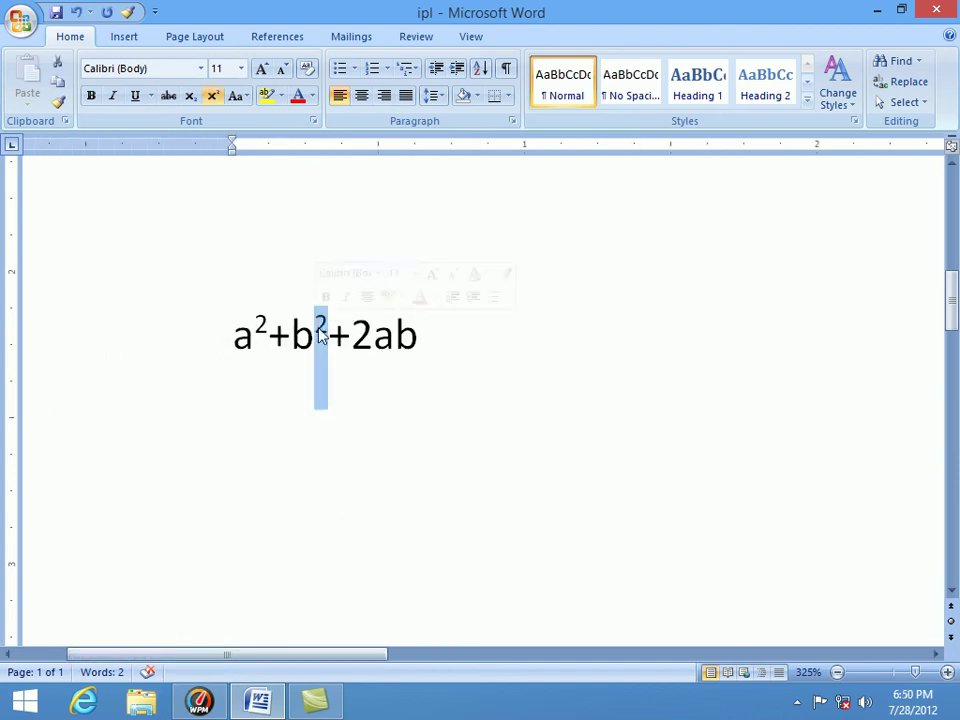
Remove the superscript and make the 2 after b a subscript, giving a²+b₂+2ab
click(196, 100)
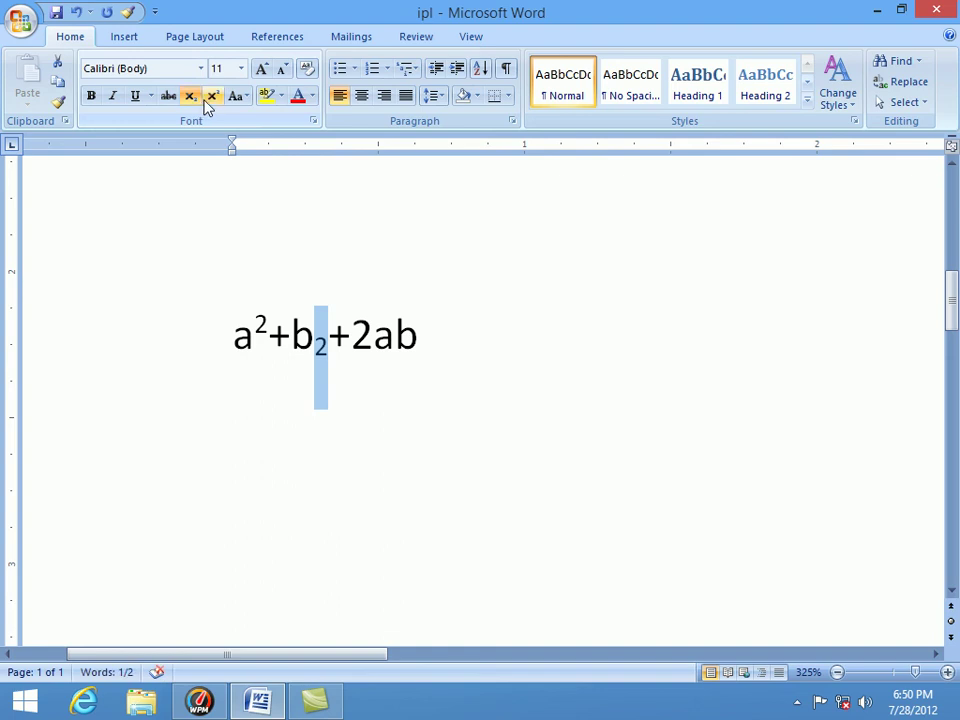
click(211, 101)
key(ctrl+shift+equal)
key(ctrl+shift+equal)
key(ctrl+shift+equal)
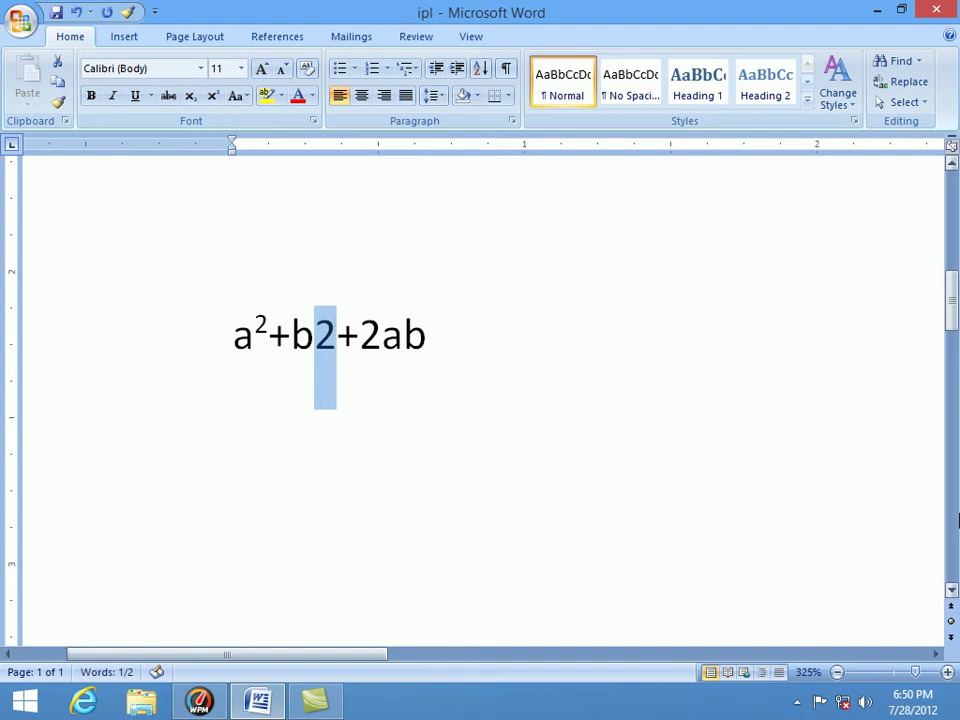
key(ctrl+shift+equal)
key(ctrl+shift+equal)
key(ctrl+shift+equal)
key(ctrl+shift+equal)
key(ctrl+shift+equal)
key(ctrl+shift+equal)
key(ctrl+shift+equal)
key(ctrl+shift+equal)
key(ctrl+shift+equal)
key(ctrl+shift+equal)
key(ctrl+shift+equal)
key(ctrl+shift+equal)
key(ctrl+shift+equal)
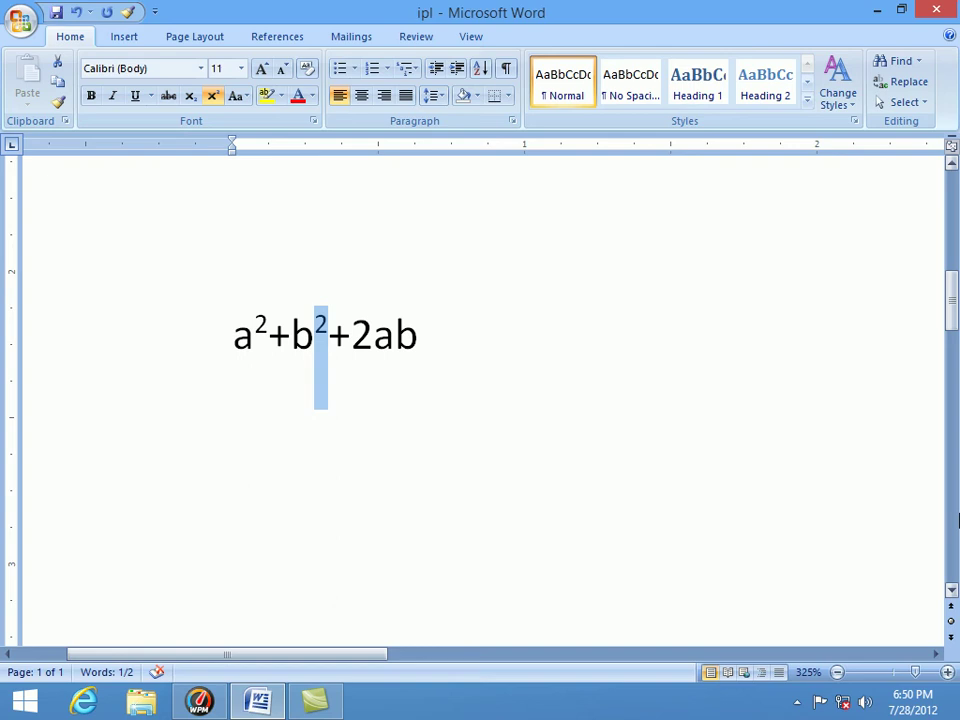
key(ctrl+shift+equal)
key(ctrl+shift+equal)
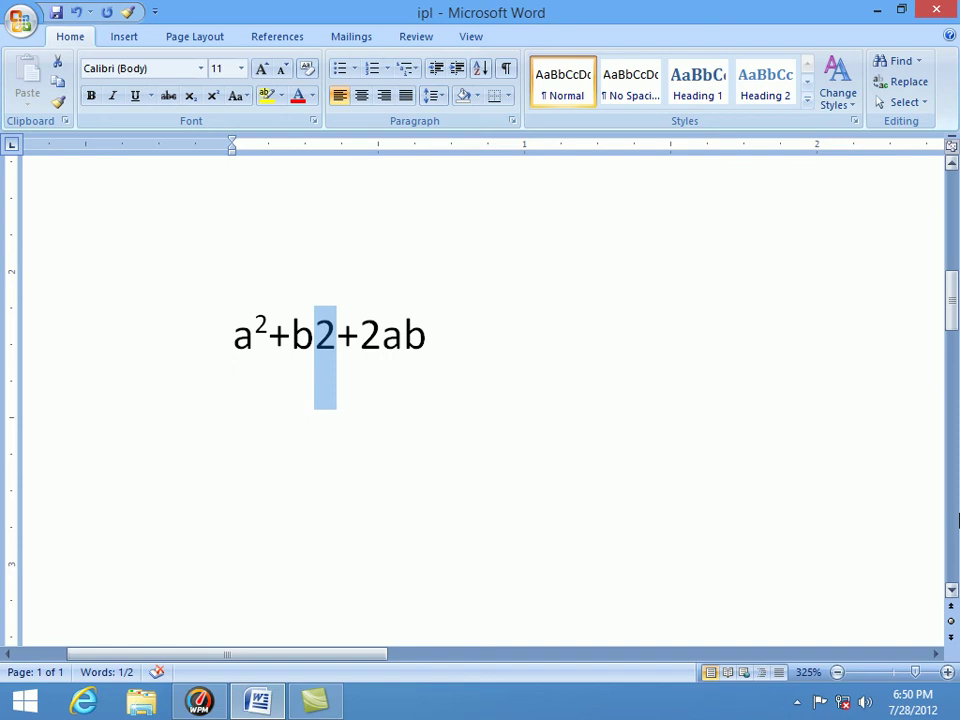
key(ctrl+equal)
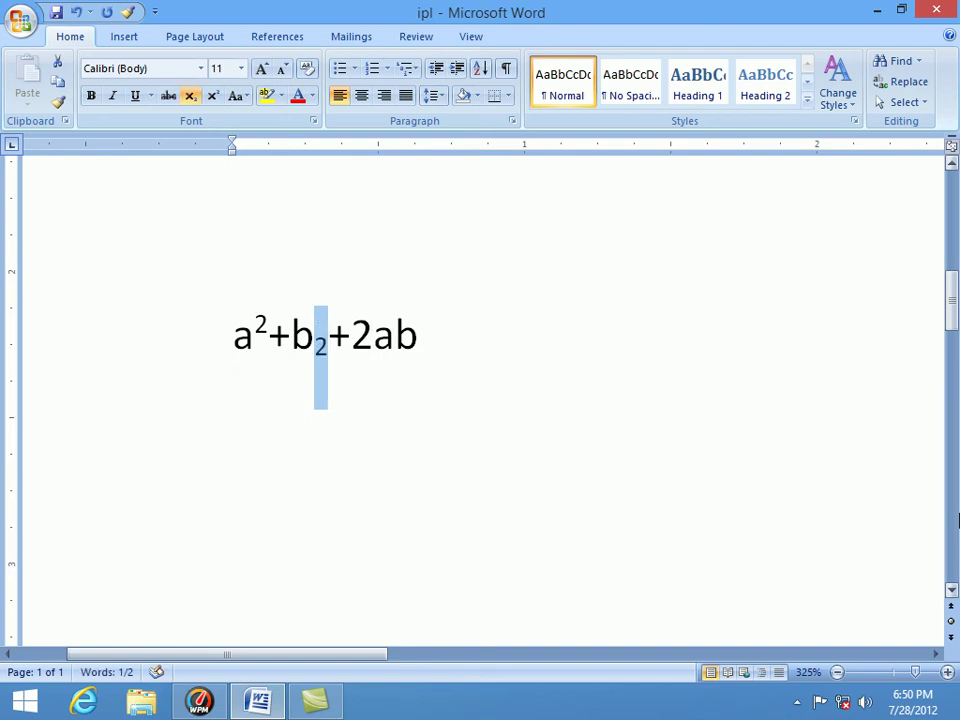
key(ctrl+equal)
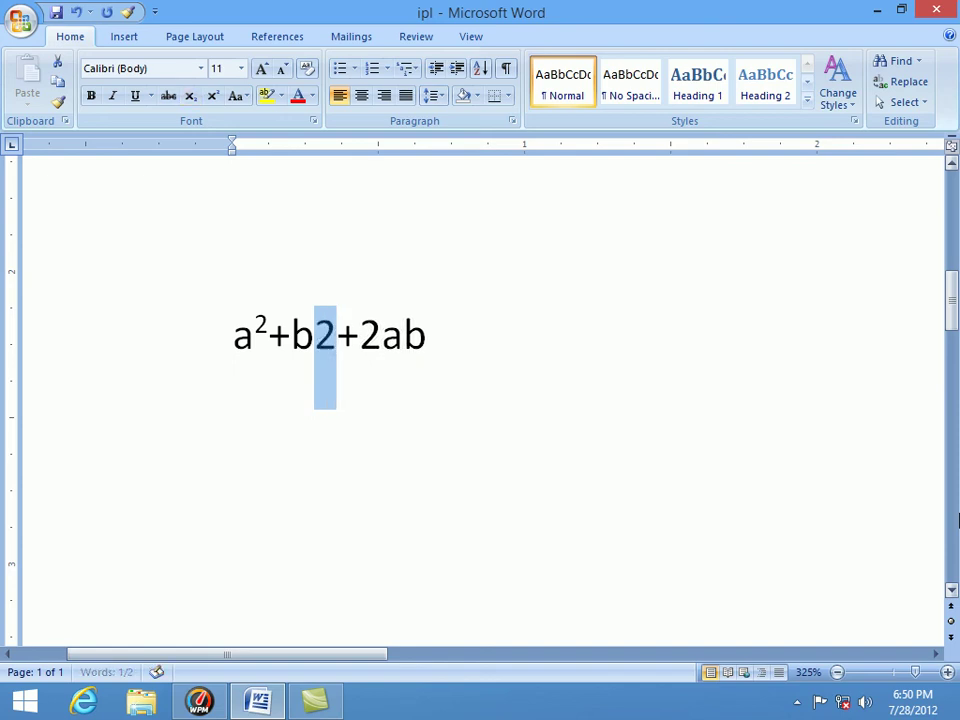
key(ctrl+equal)
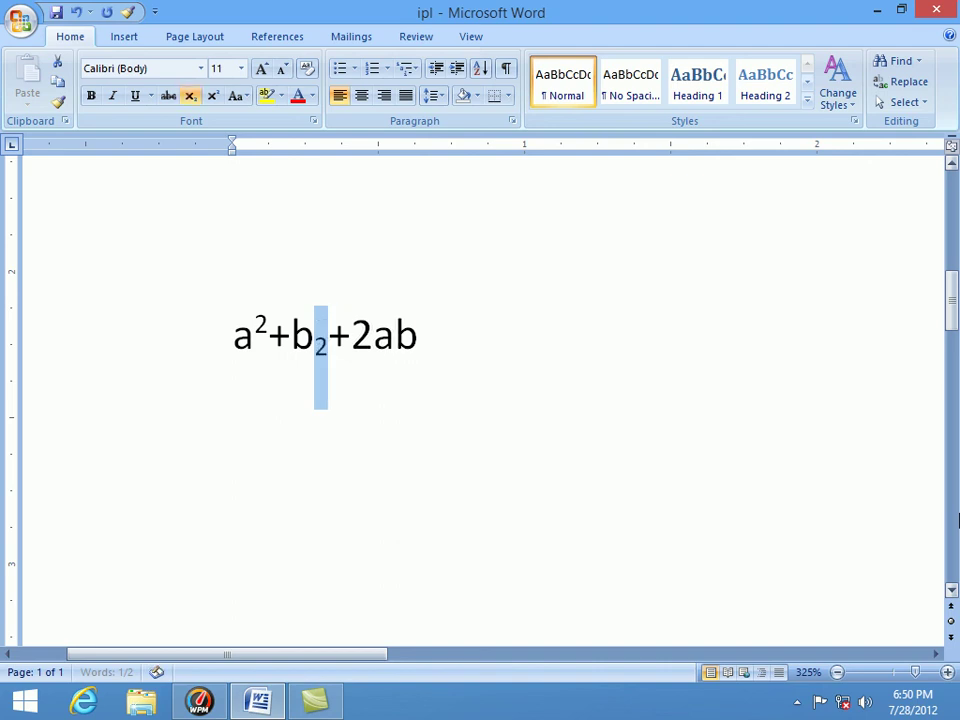
key(ctrl+equal)
key(ctrl+equal)
key(ctrl+equal)
key(ctrl+equal)
key(ctrl+equal)
key(ctrl+equal)
key(ctrl+equal)
key(ctrl+equal)
key(ctrl+equal)
key(ctrl+equal)
key(ctrl+equal)
key(ctrl+equal)
key(ctrl+equal)
key(ctrl+equal)
key(ctrl+equal)
key(ctrl+equal)
Open and close the Change Case list without changes, leaving the cursor after the formula
click(246, 97)
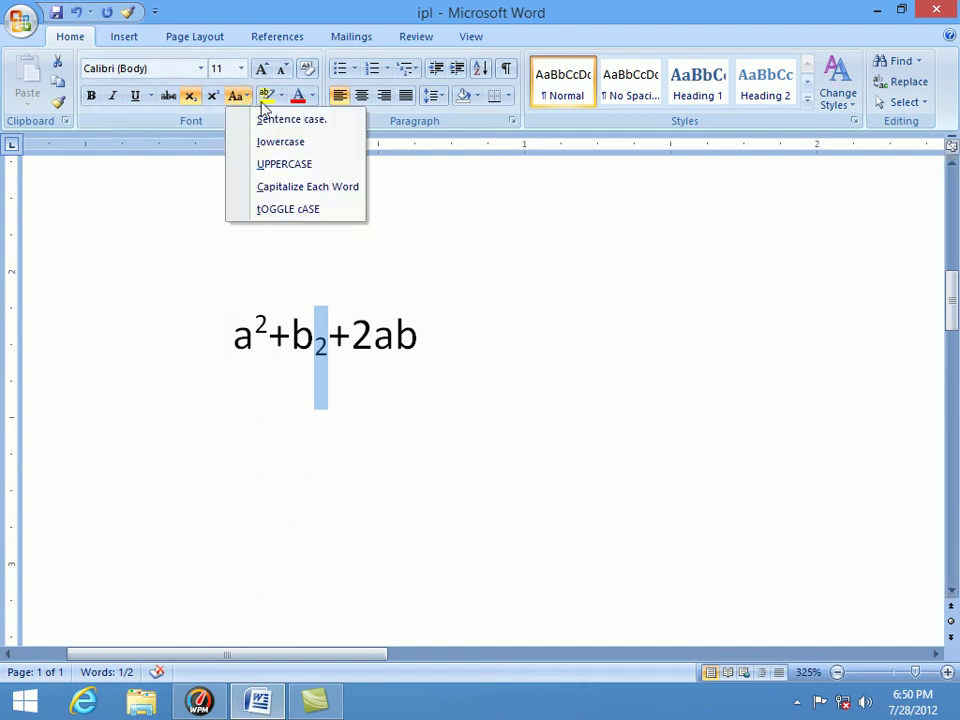
click(333, 203)
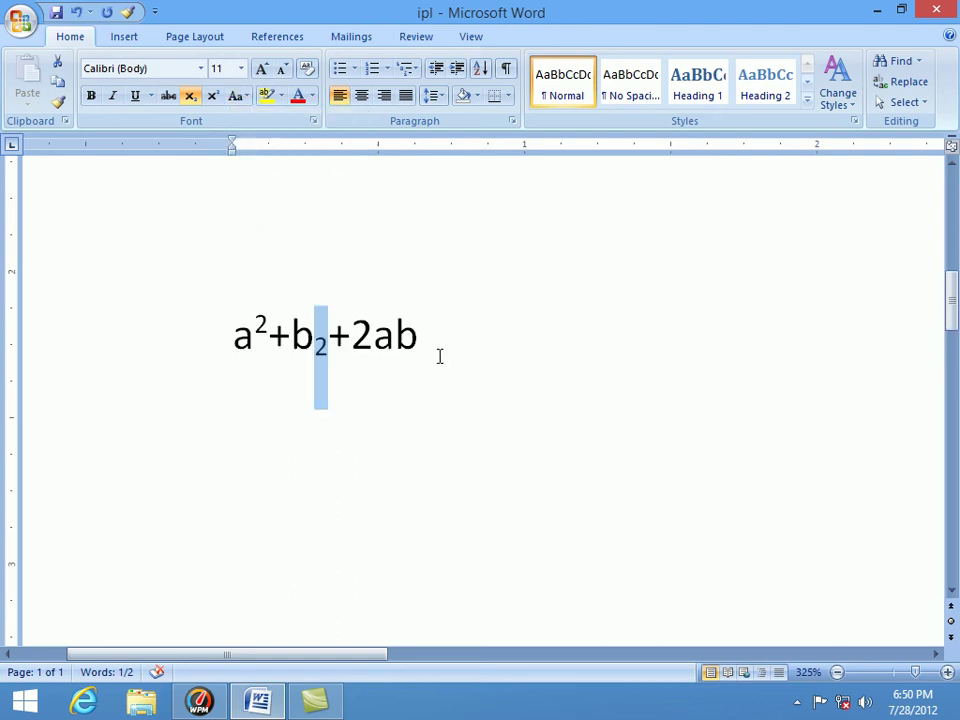
click(439, 356)
On a new line below the formula, generate one sample paragraph with =rand(1)
key(Return)
text(=)
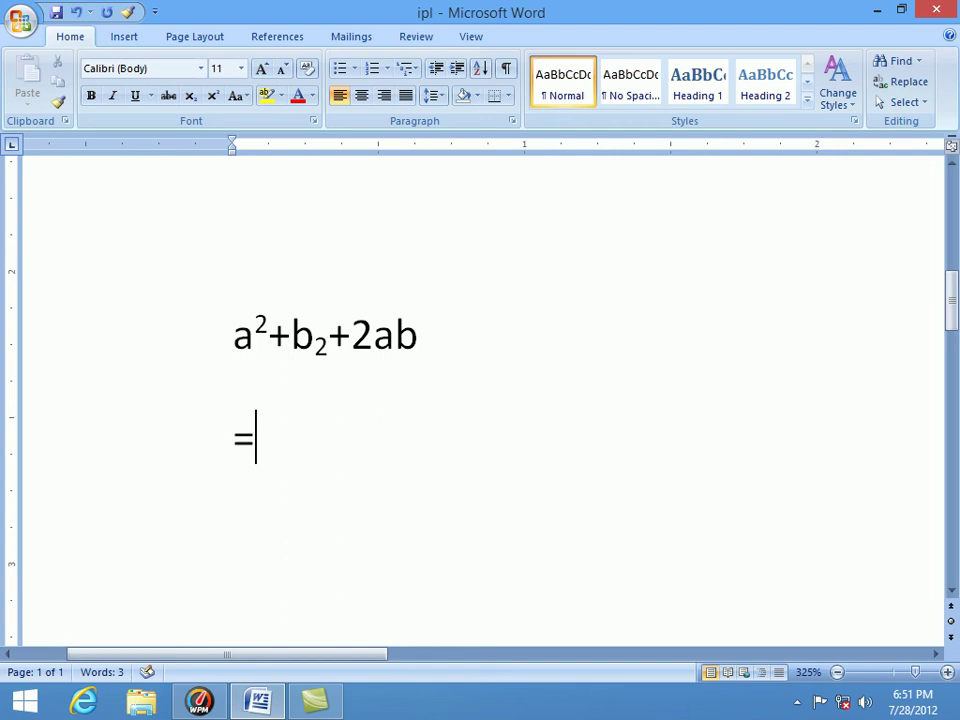
text(rand(1))
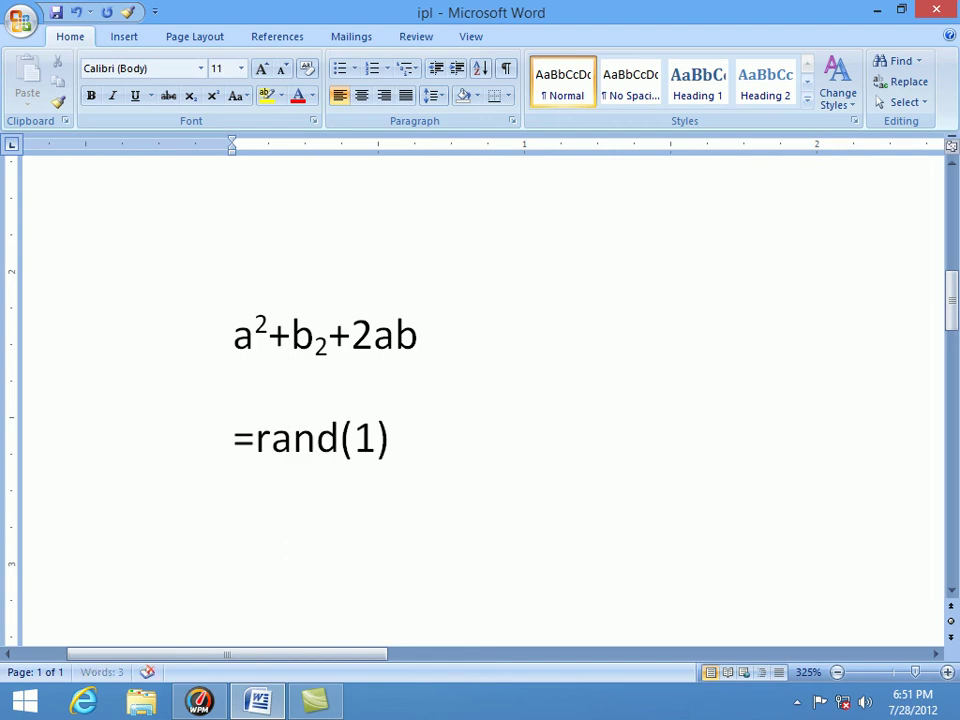
key(Return)
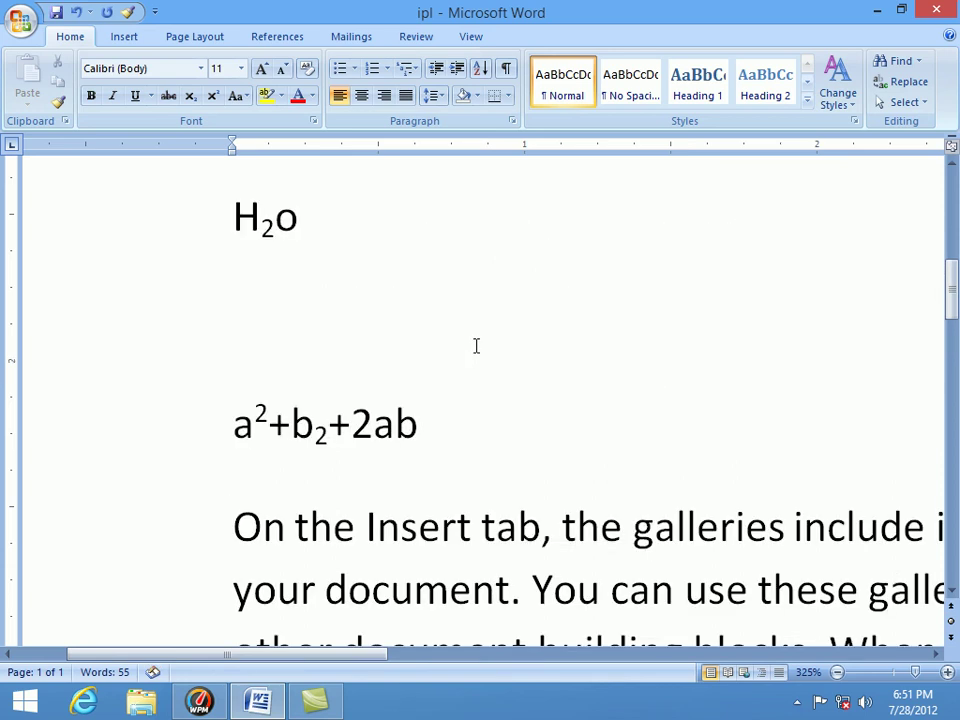
scroll(603, 517, down, 8)
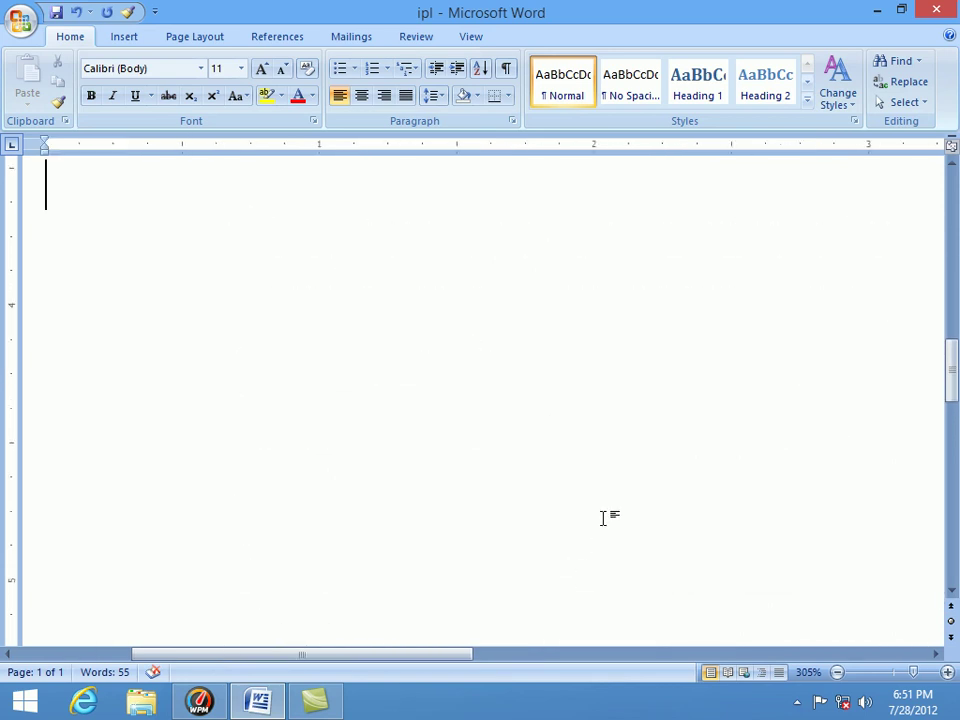
scroll(603, 517, down, 6)
scroll(602, 510, down, 6)
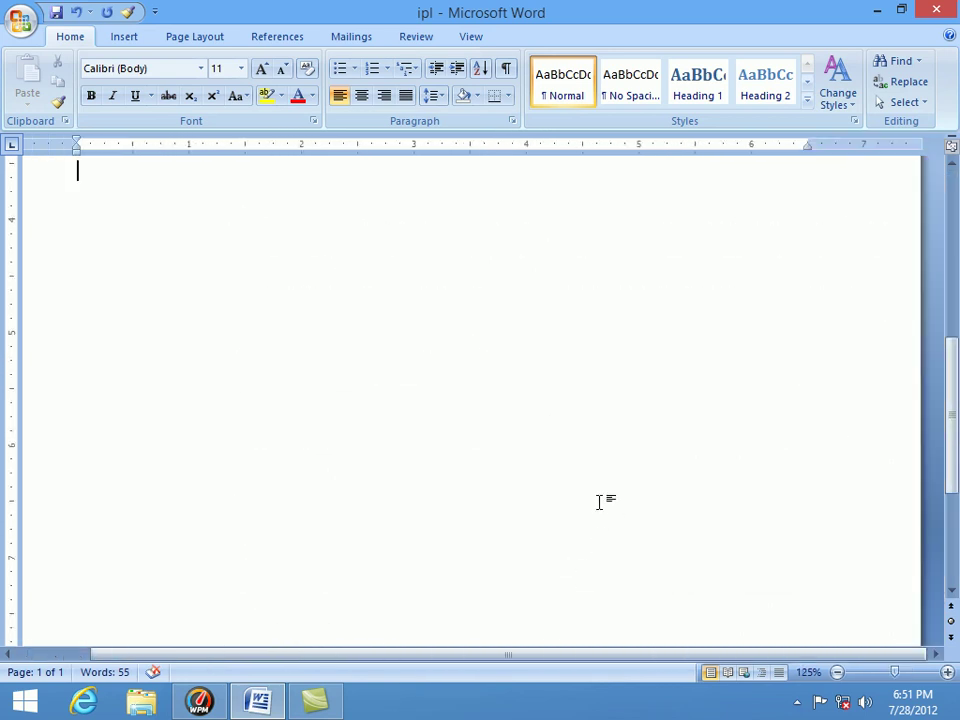
scroll(601, 501, down, 3)
scroll(601, 501, down, 4)
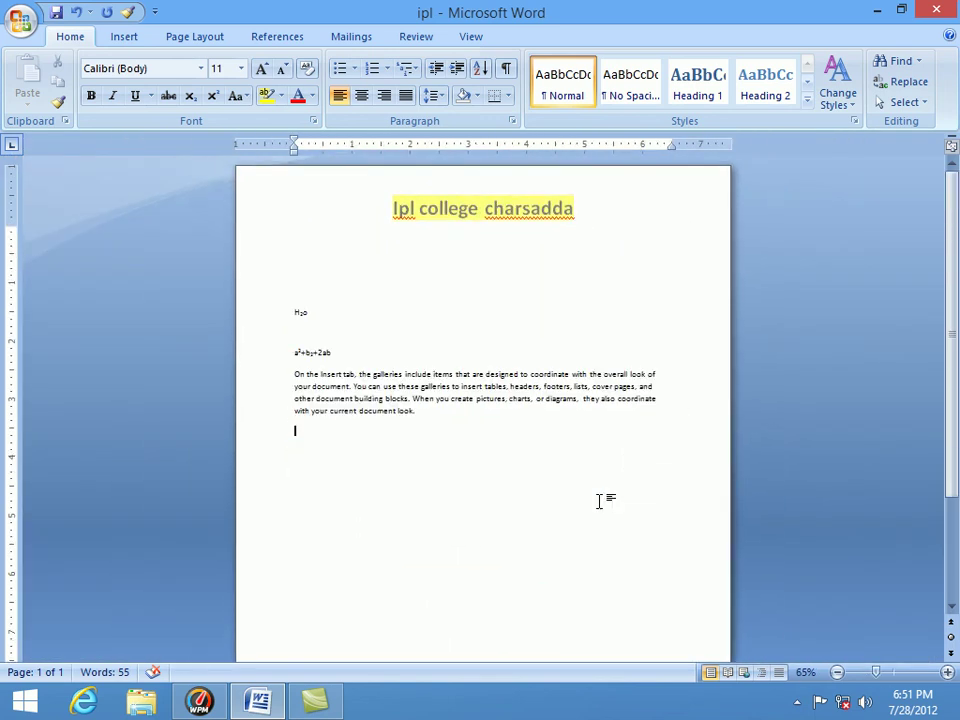
scroll(601, 501, up, 6)
scroll(600, 501, up, 3)
scroll(600, 501, up, 5)
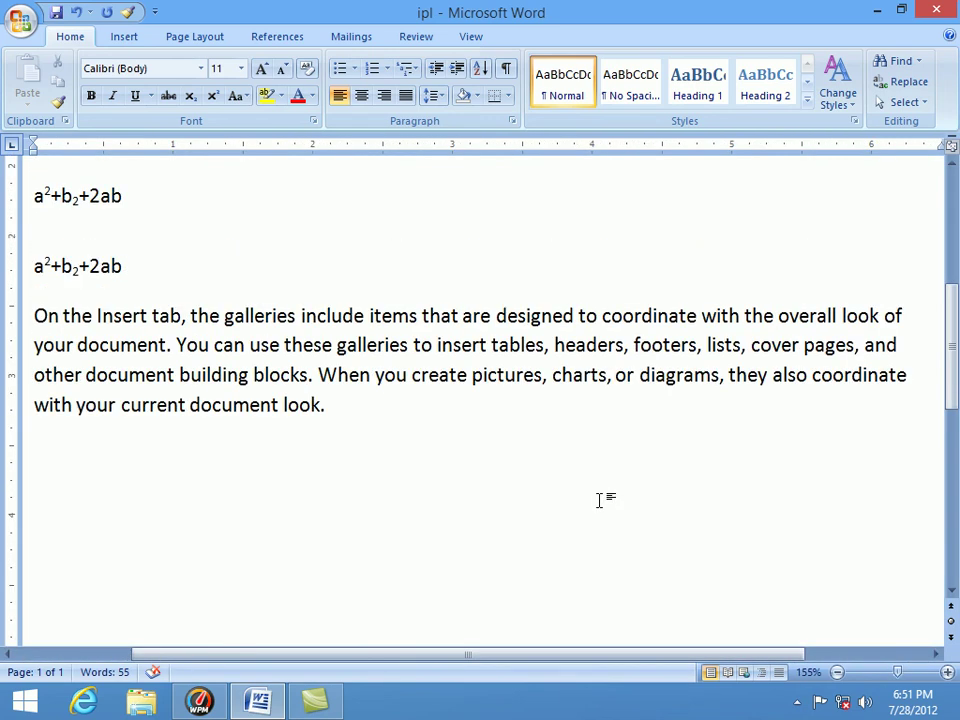
scroll(570, 560, up, 1)
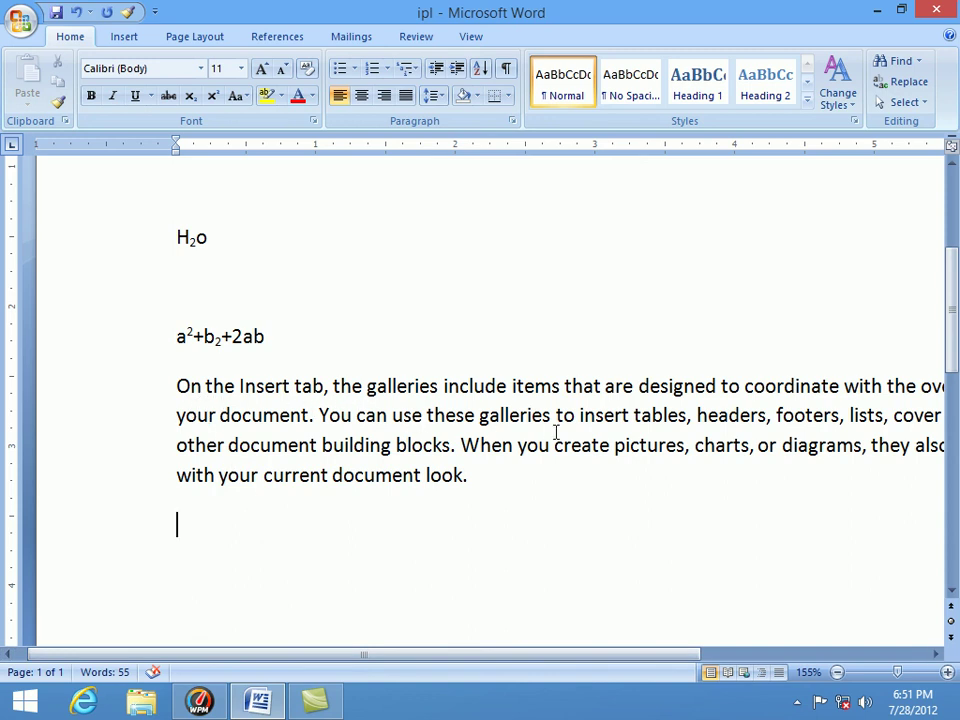
Select the sample paragraph and change it to lowercase, then to UPPERCASE
drag(176, 386, 470, 524)
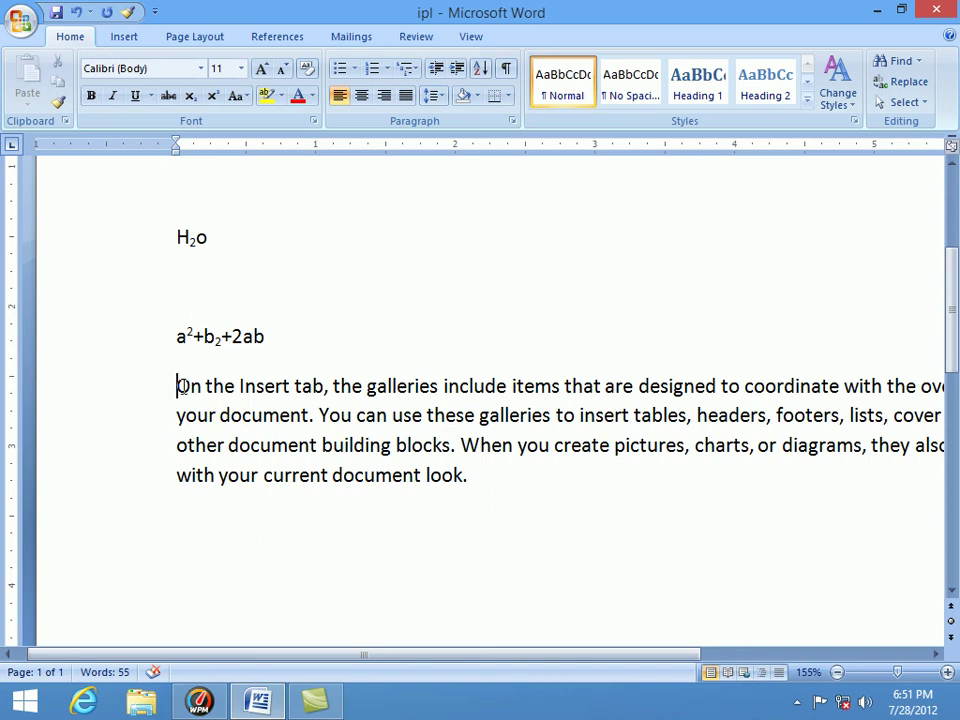
click(238, 96)
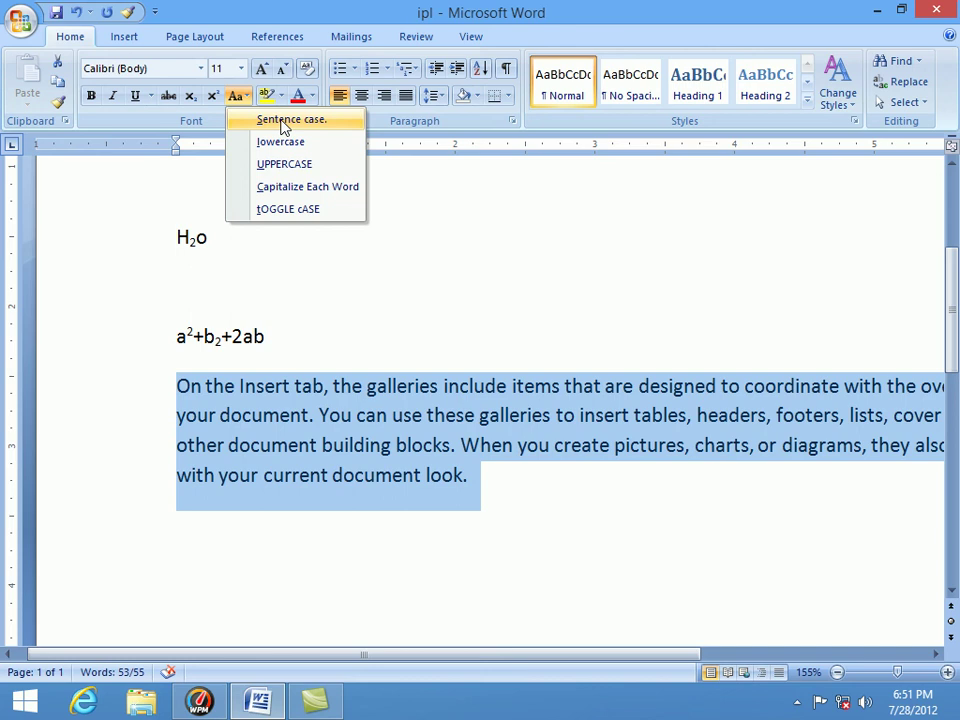
click(281, 143)
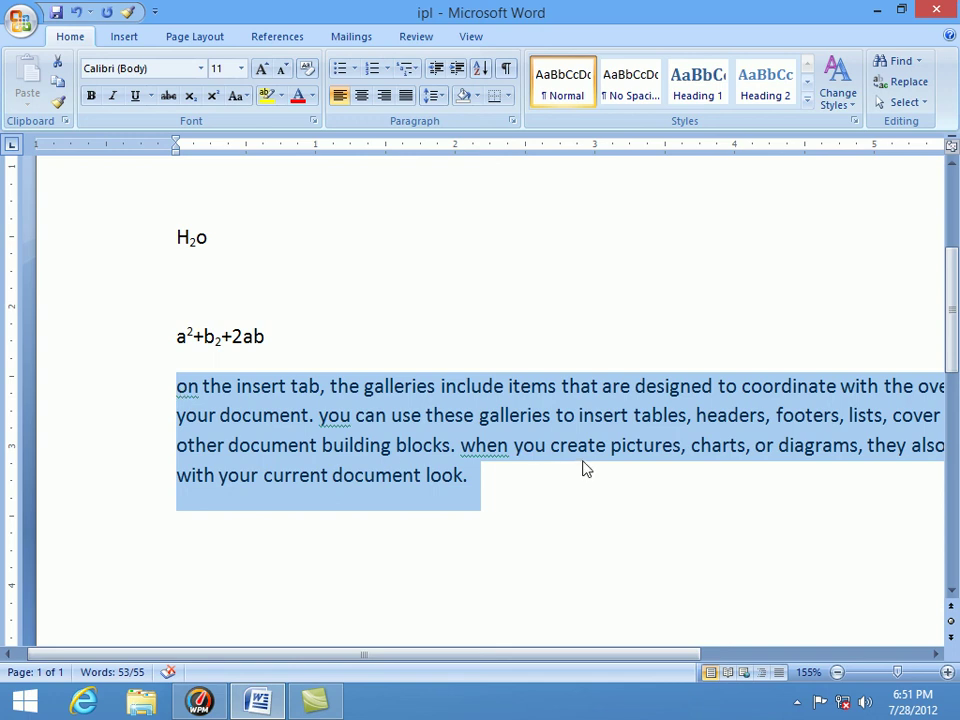
click(244, 97)
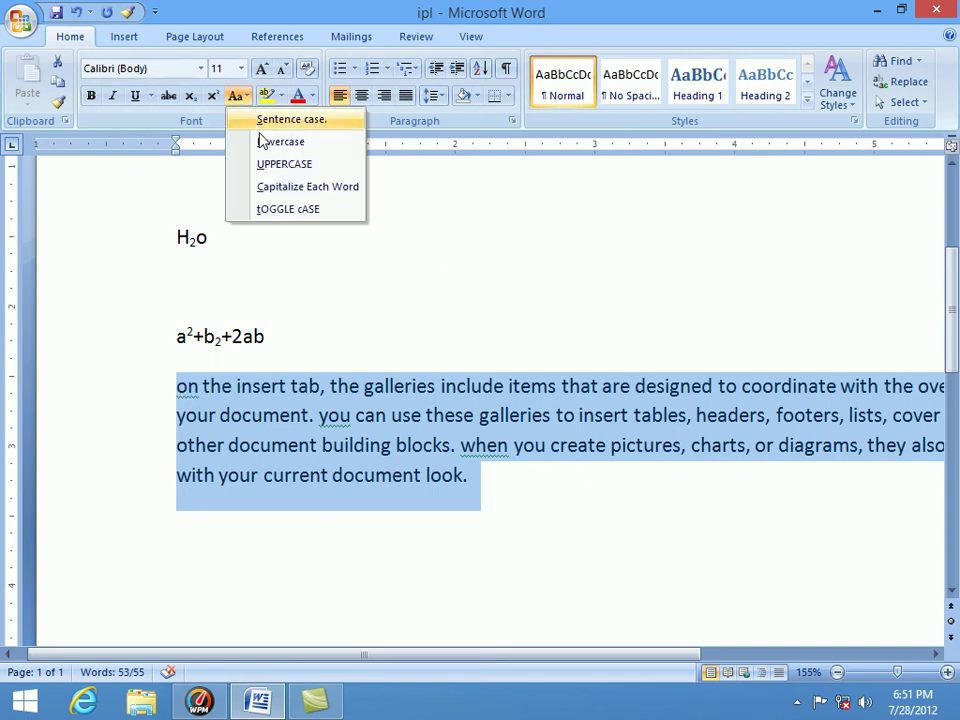
click(279, 170)
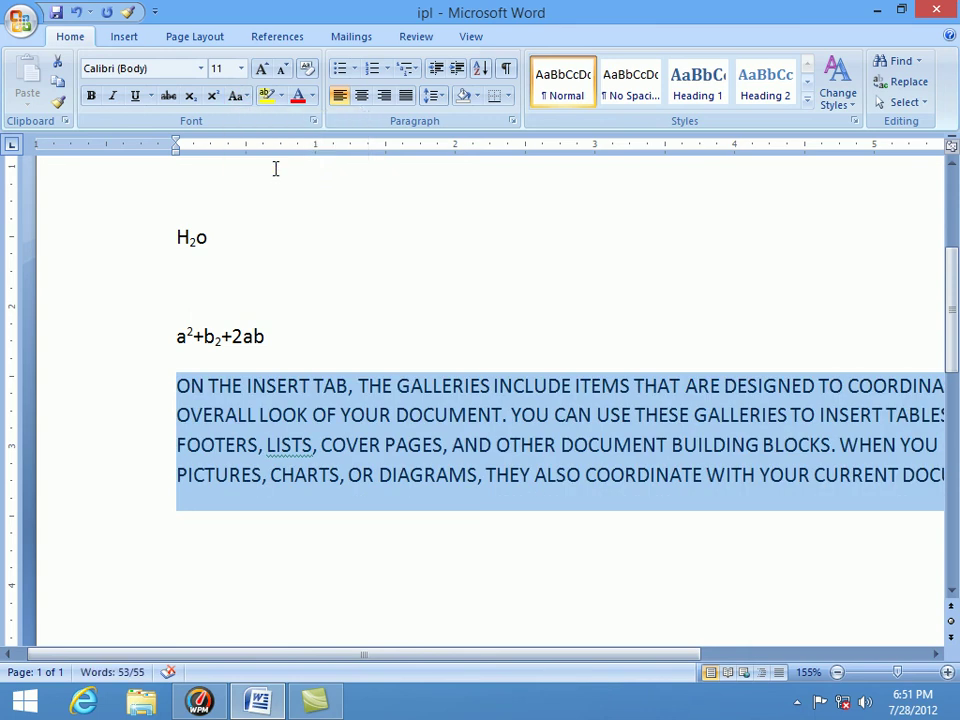
Apply Capitalize Each Word and then tOGGLE cASE to the paragraph
click(238, 96)
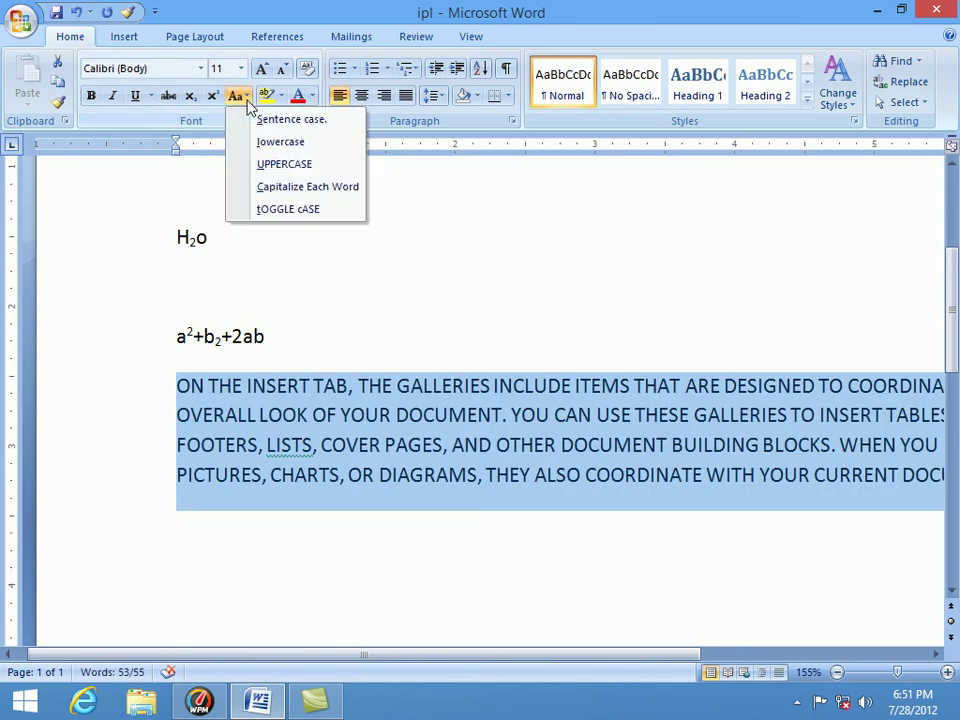
click(292, 187)
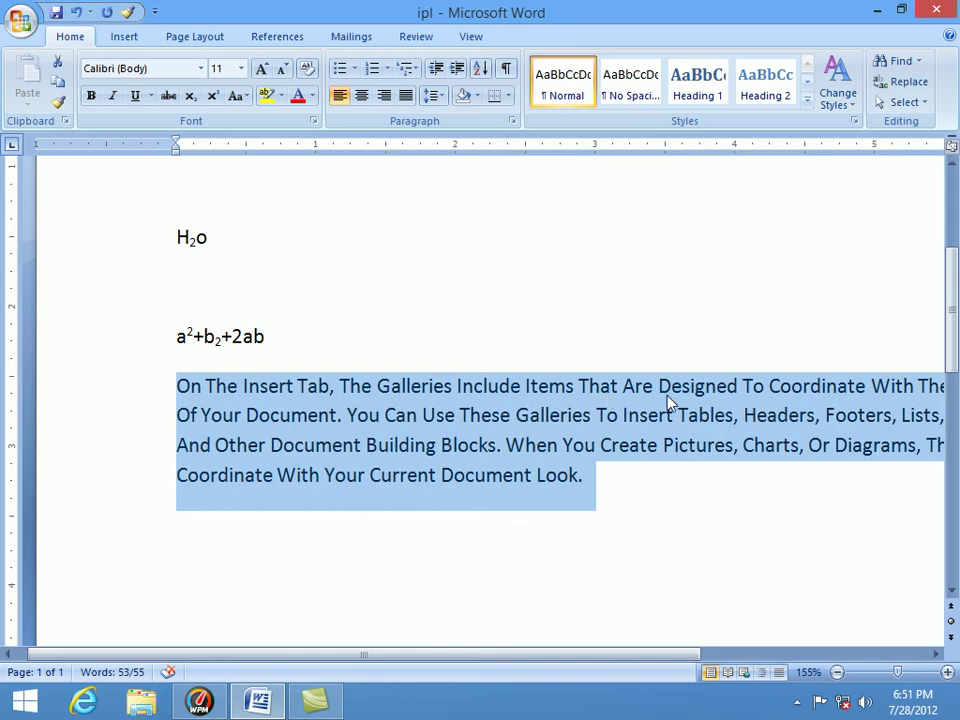
click(240, 96)
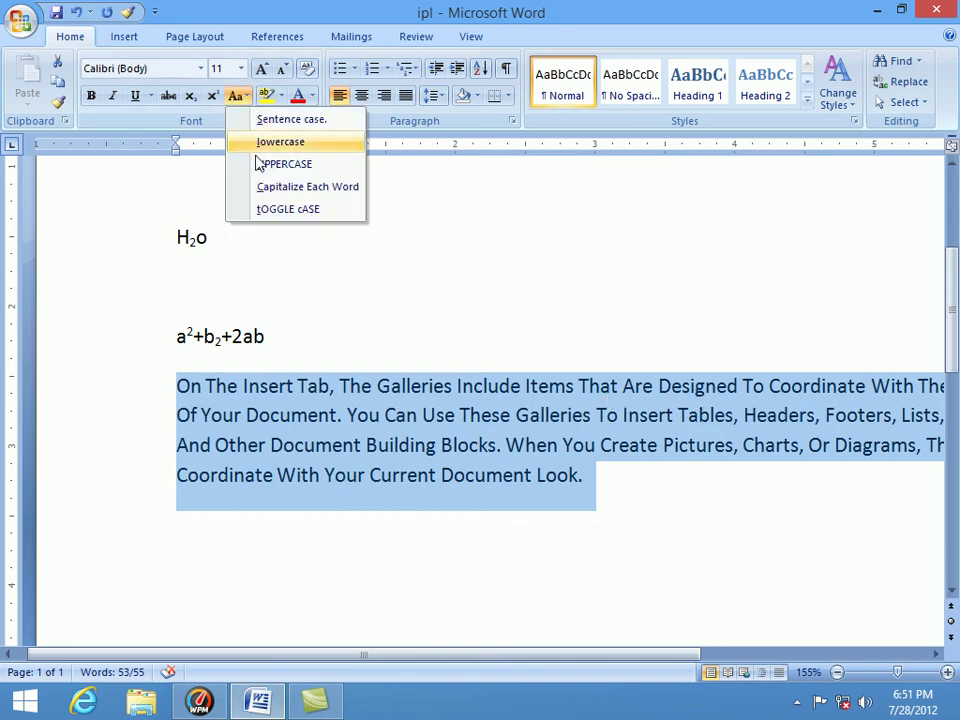
click(327, 214)
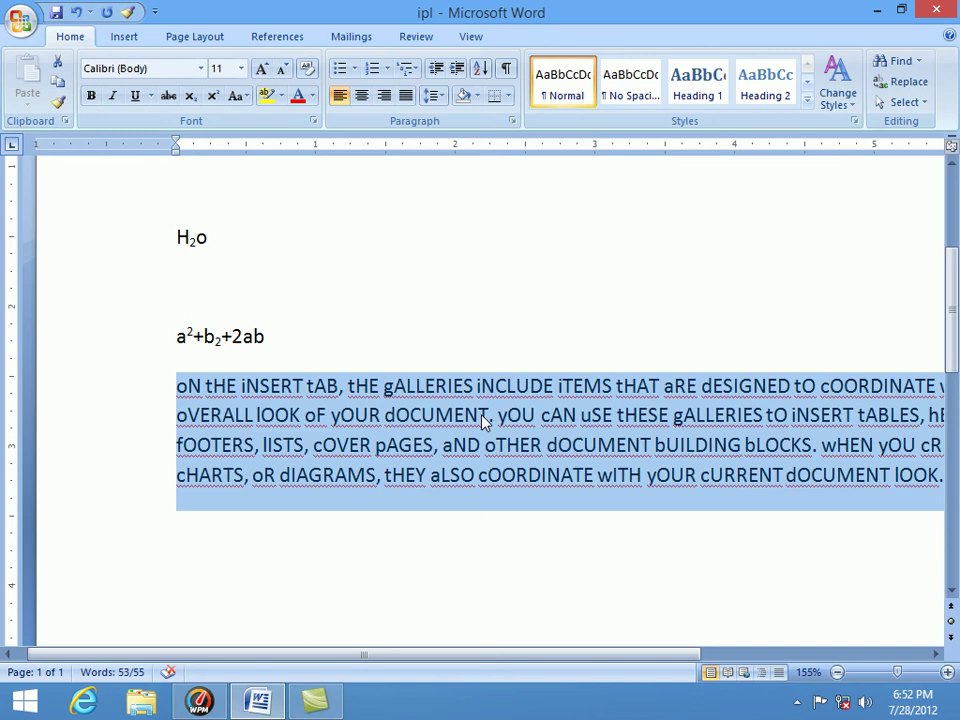
Reselect the sample paragraph and cycle its case with Shift+F3 through sentence, upper and lower case
key(shift+F3)
key(shift+F3)
key(shift+F3)
key(shift+F3)
key(shift+F3)
key(shift+F3)
key(shift+F3)
key(shift+F3)
key(shift+F3)
key(shift+F3)
key(shift+F3)
click(447, 472)
triple_click(447, 472)
key(shift+F3)
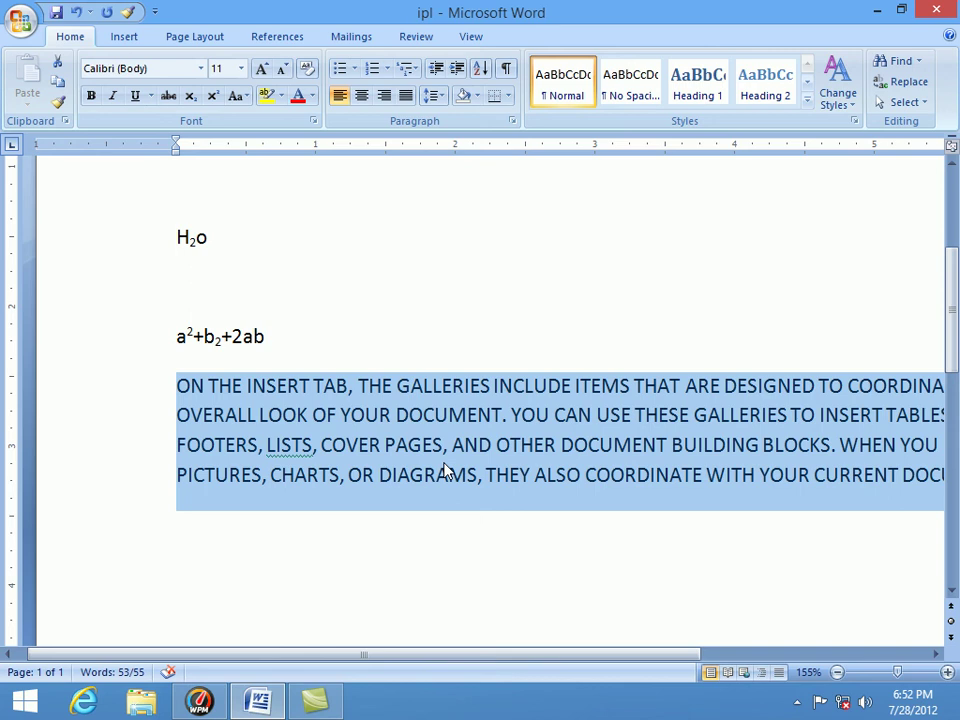
key(shift+F3)
key(shift+F3)
key(shift+F3)
key(shift+F3)
key(shift+F3)
key(shift+F3)
key(shift+F3)
key(shift+F3)
key(shift+F3)
key(shift+F3)
key(shift+F3)
key(shift+F3)
key(shift+F3)
key(shift+F3)
key(shift+F3)
key(shift+F3)
key(shift+F3)
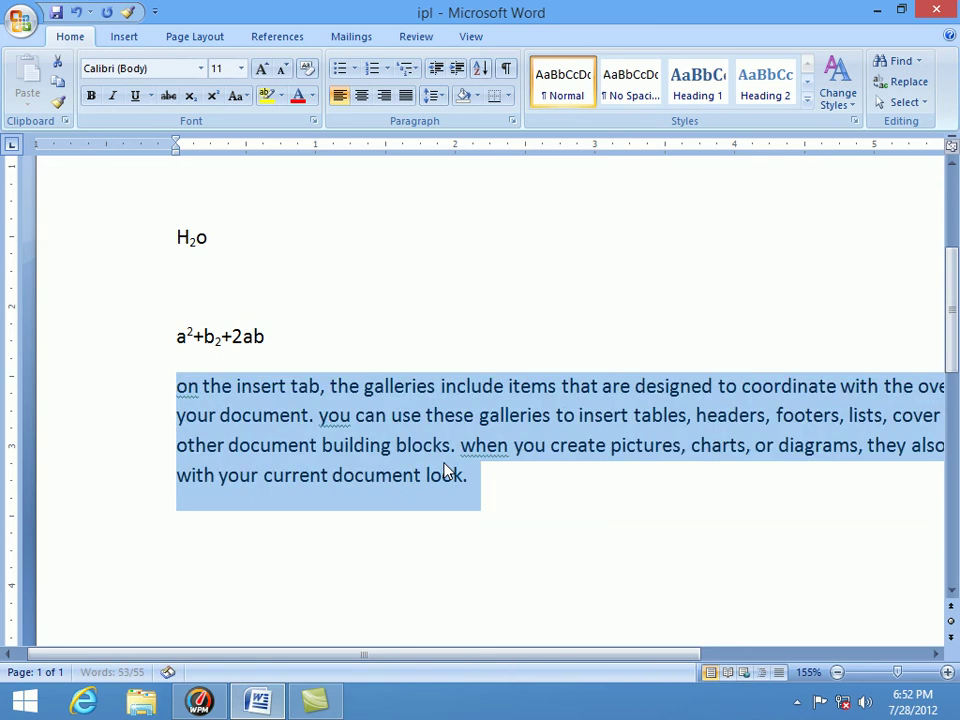
key(shift+F3)
key(shift+F3)
key(shift+F3)
key(shift+F3)
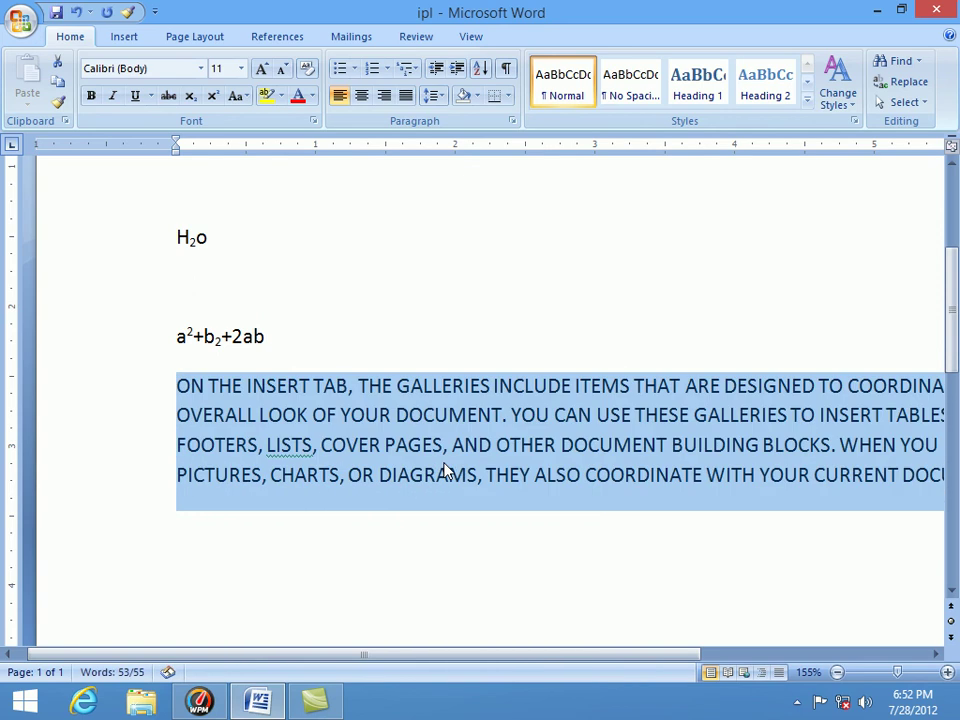